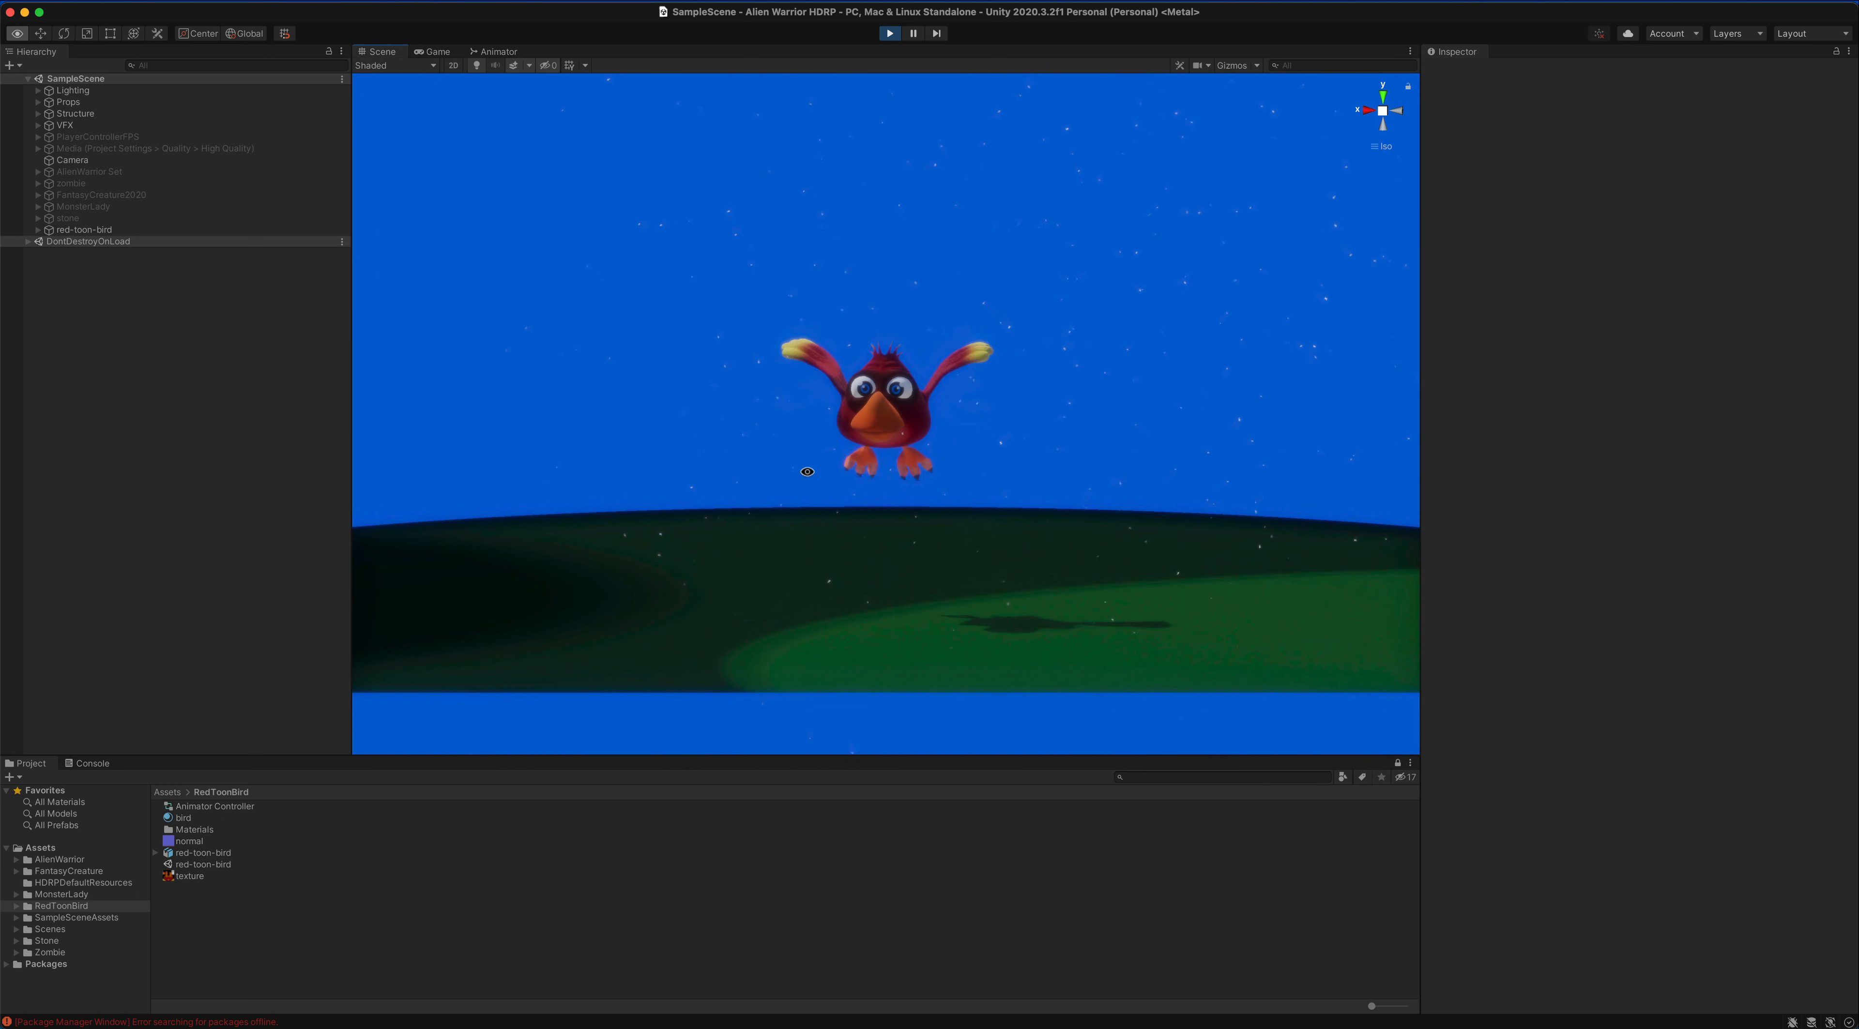
- Check the animated red bird in the running scene and exit play mode
left_click_drag(943, 403, 1228, 497, "alt")
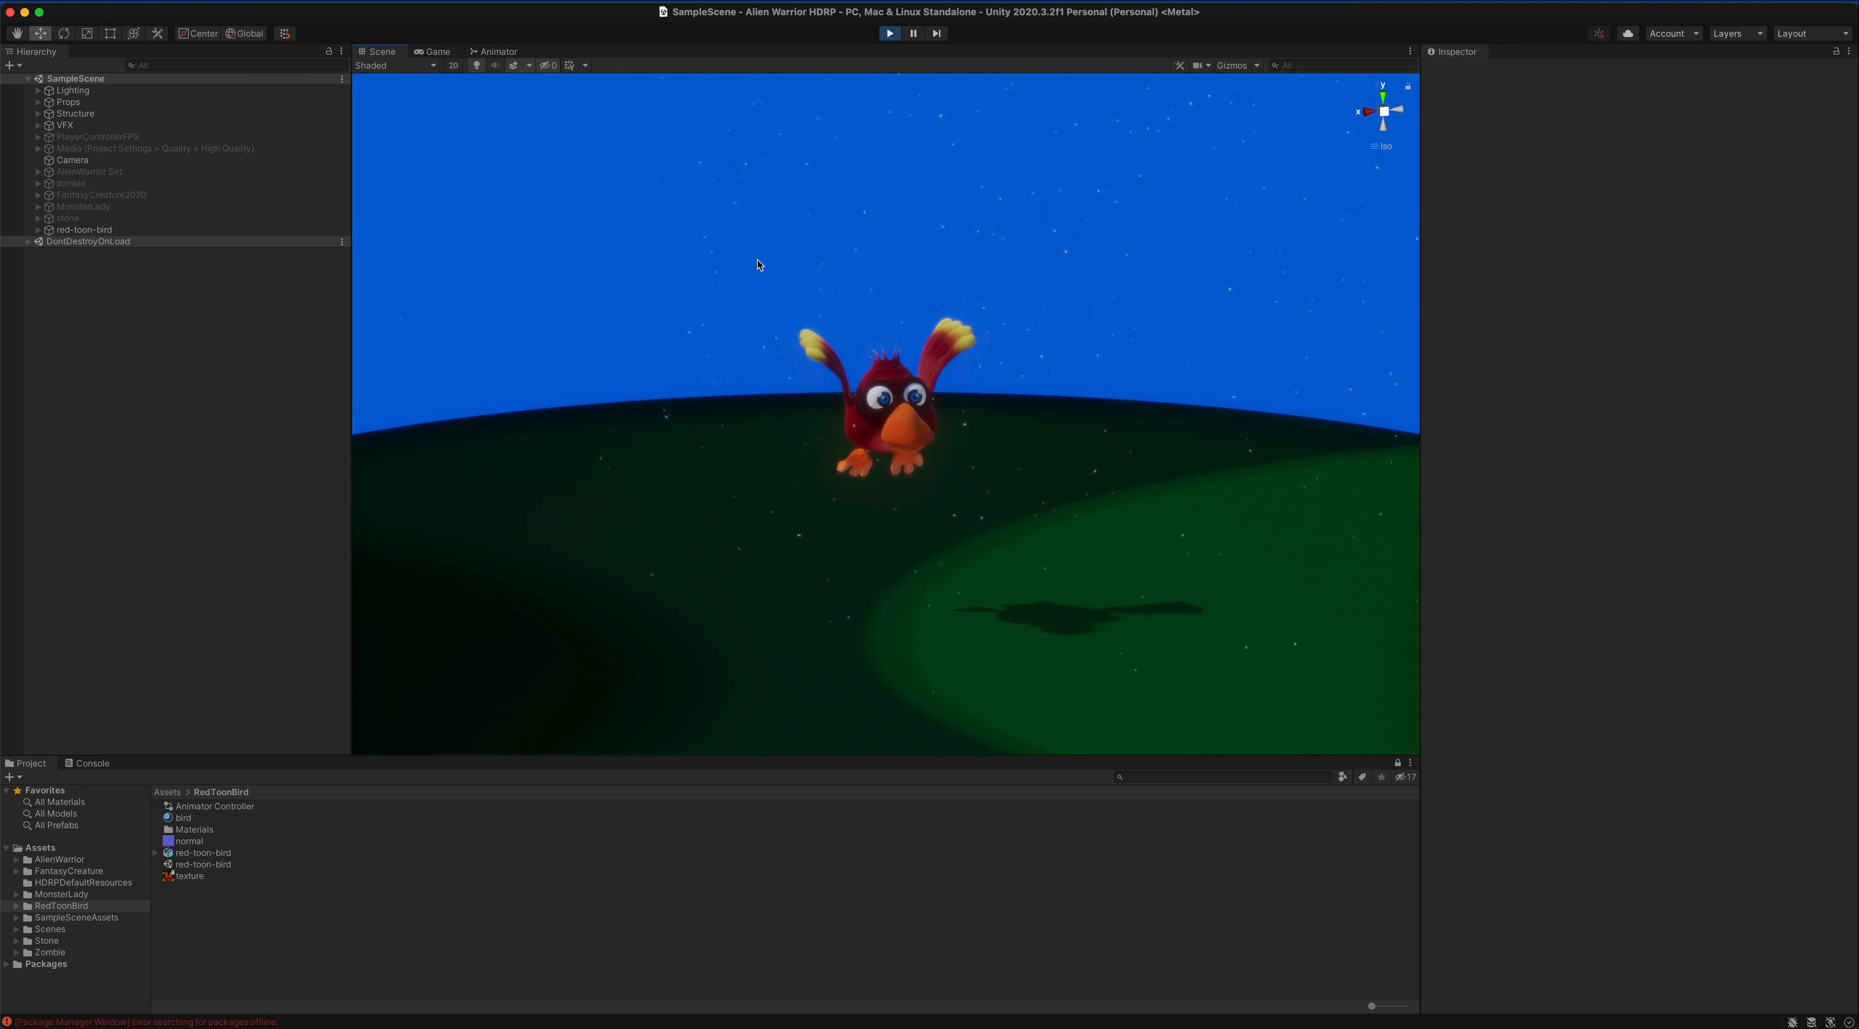
left_click_drag(813, 261, 852, 251, "alt")
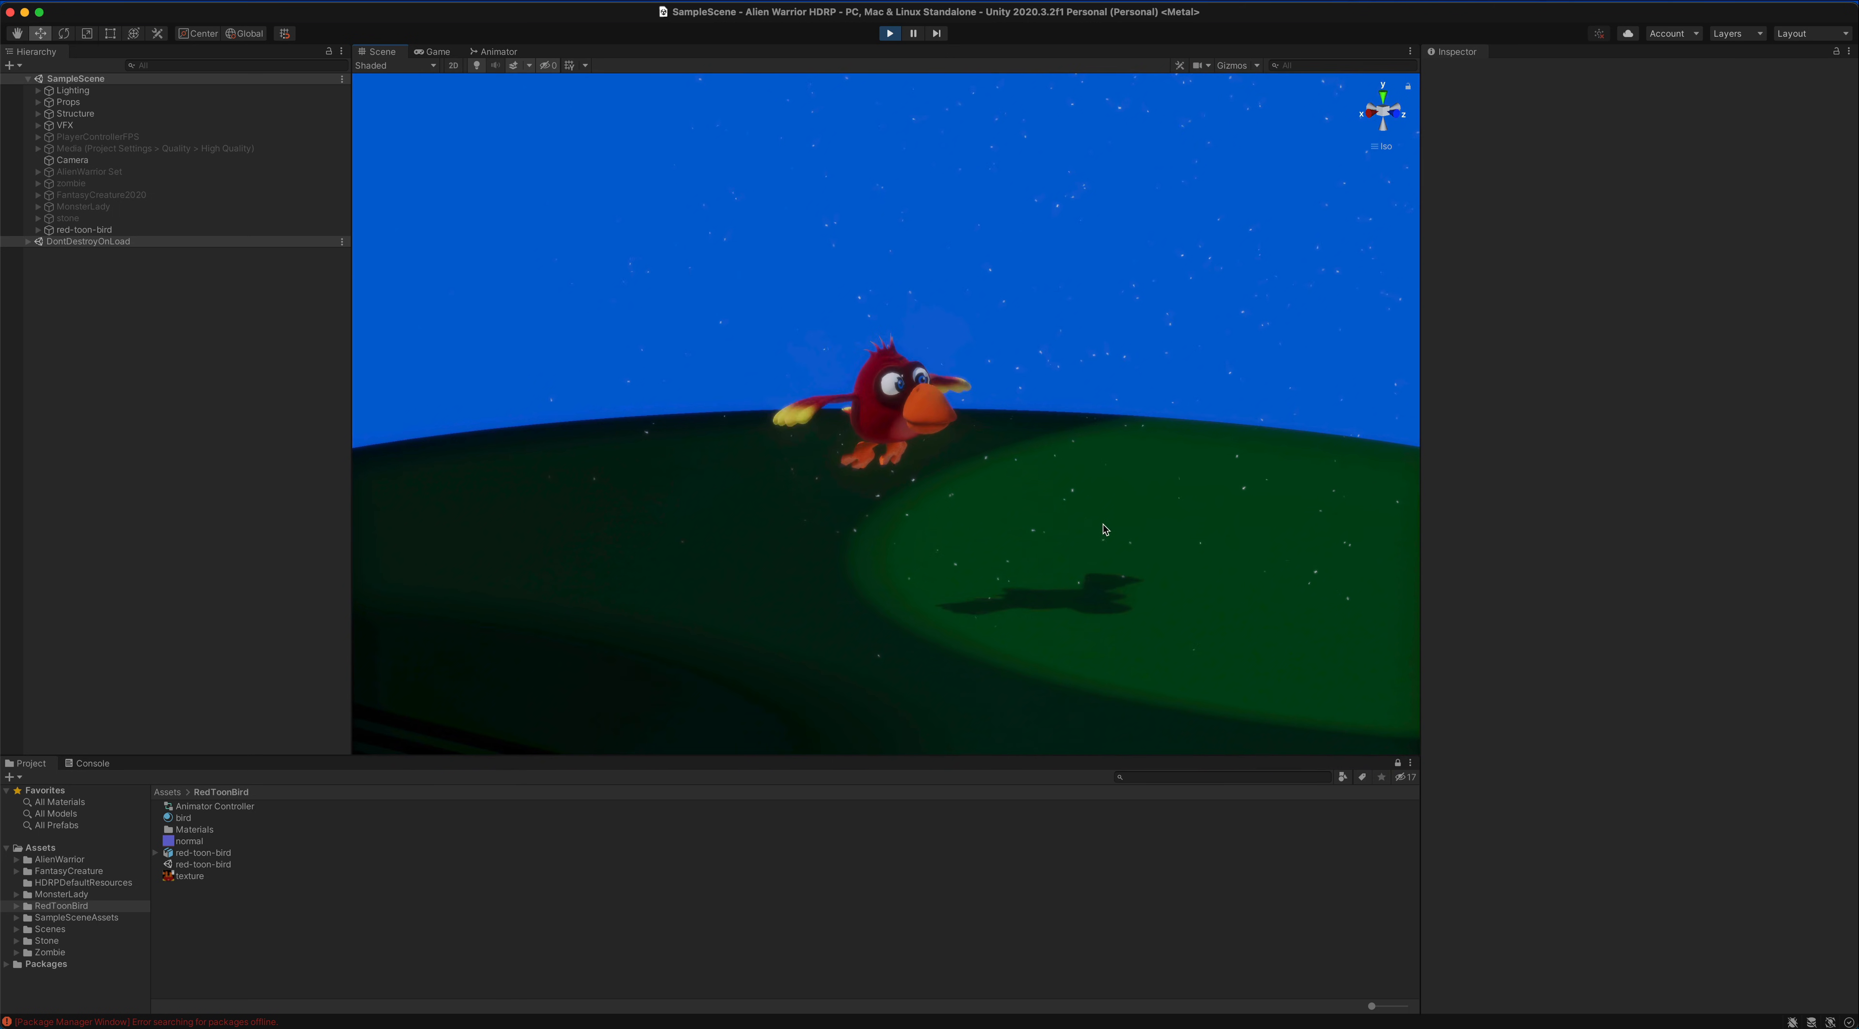
left_click_drag(1072, 523, 1069, 547, "alt")
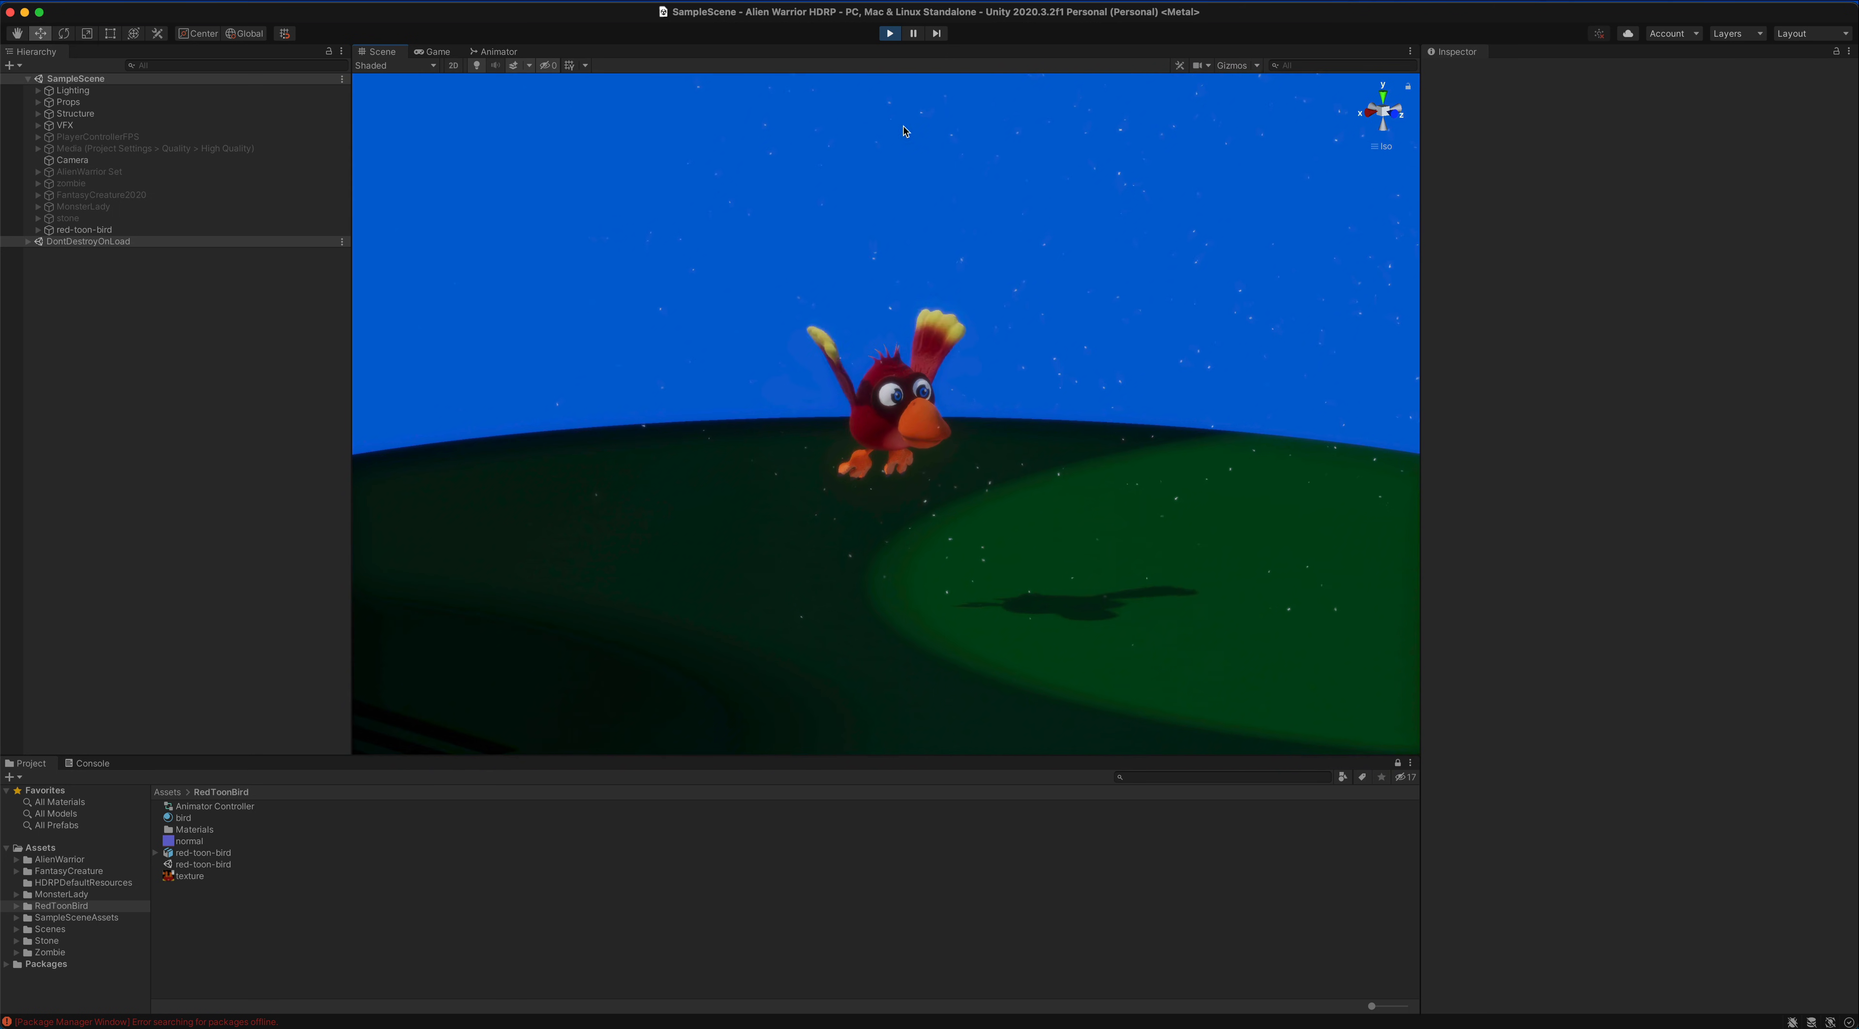
left_click(894, 35)
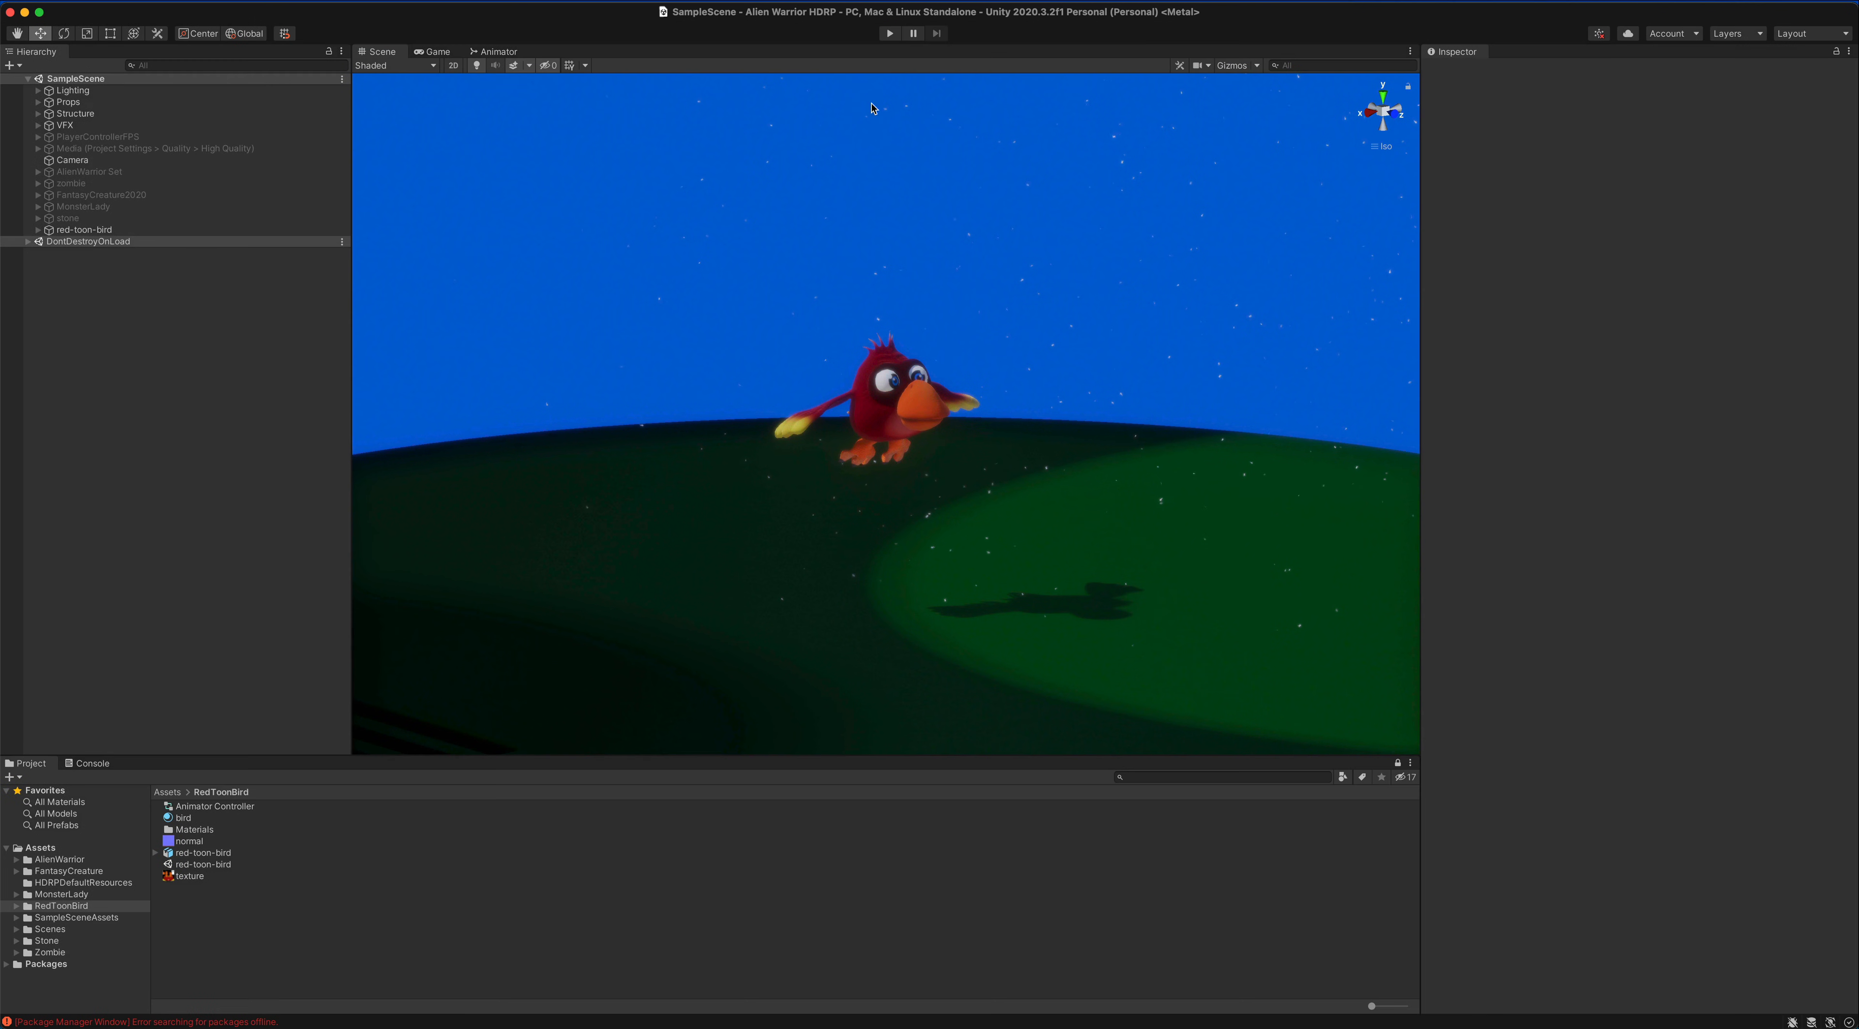
left_click_drag(689, 465, 691, 466, "alt")
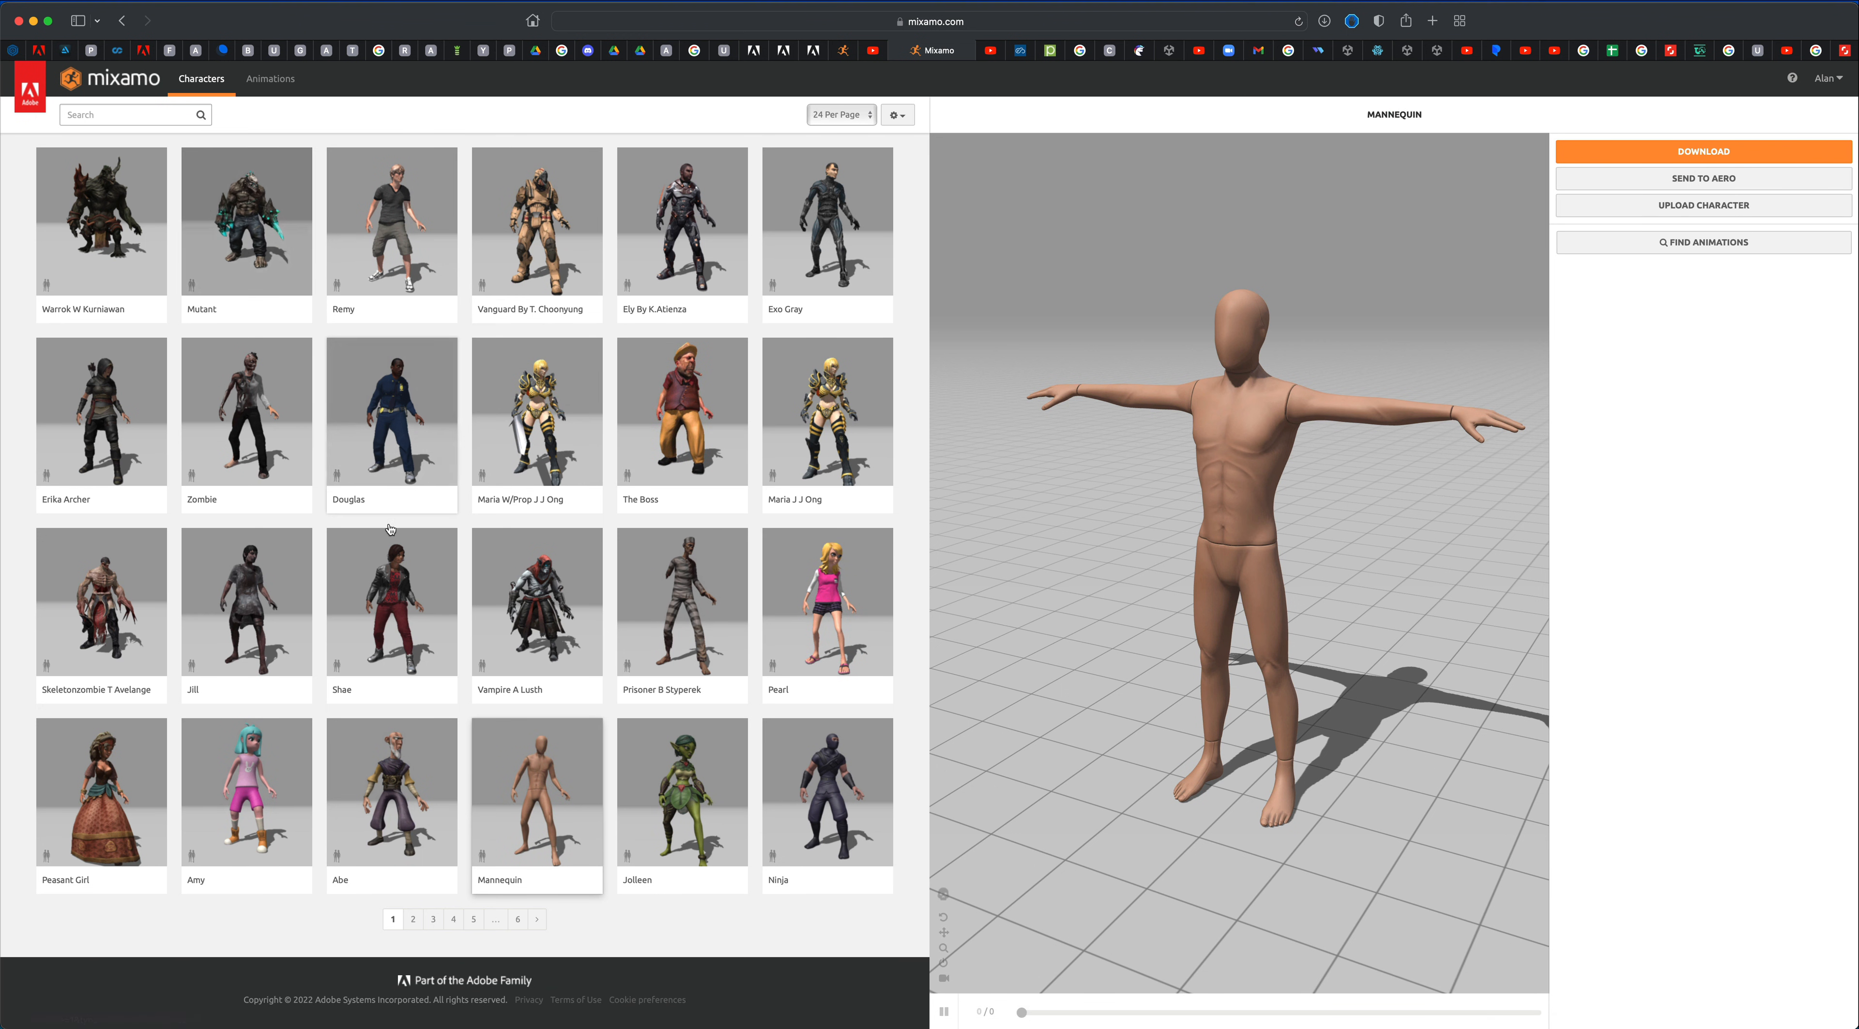
- Switch to Mixamo and choose the Sporty Granny character from the third page of characters
left_click(413, 918)
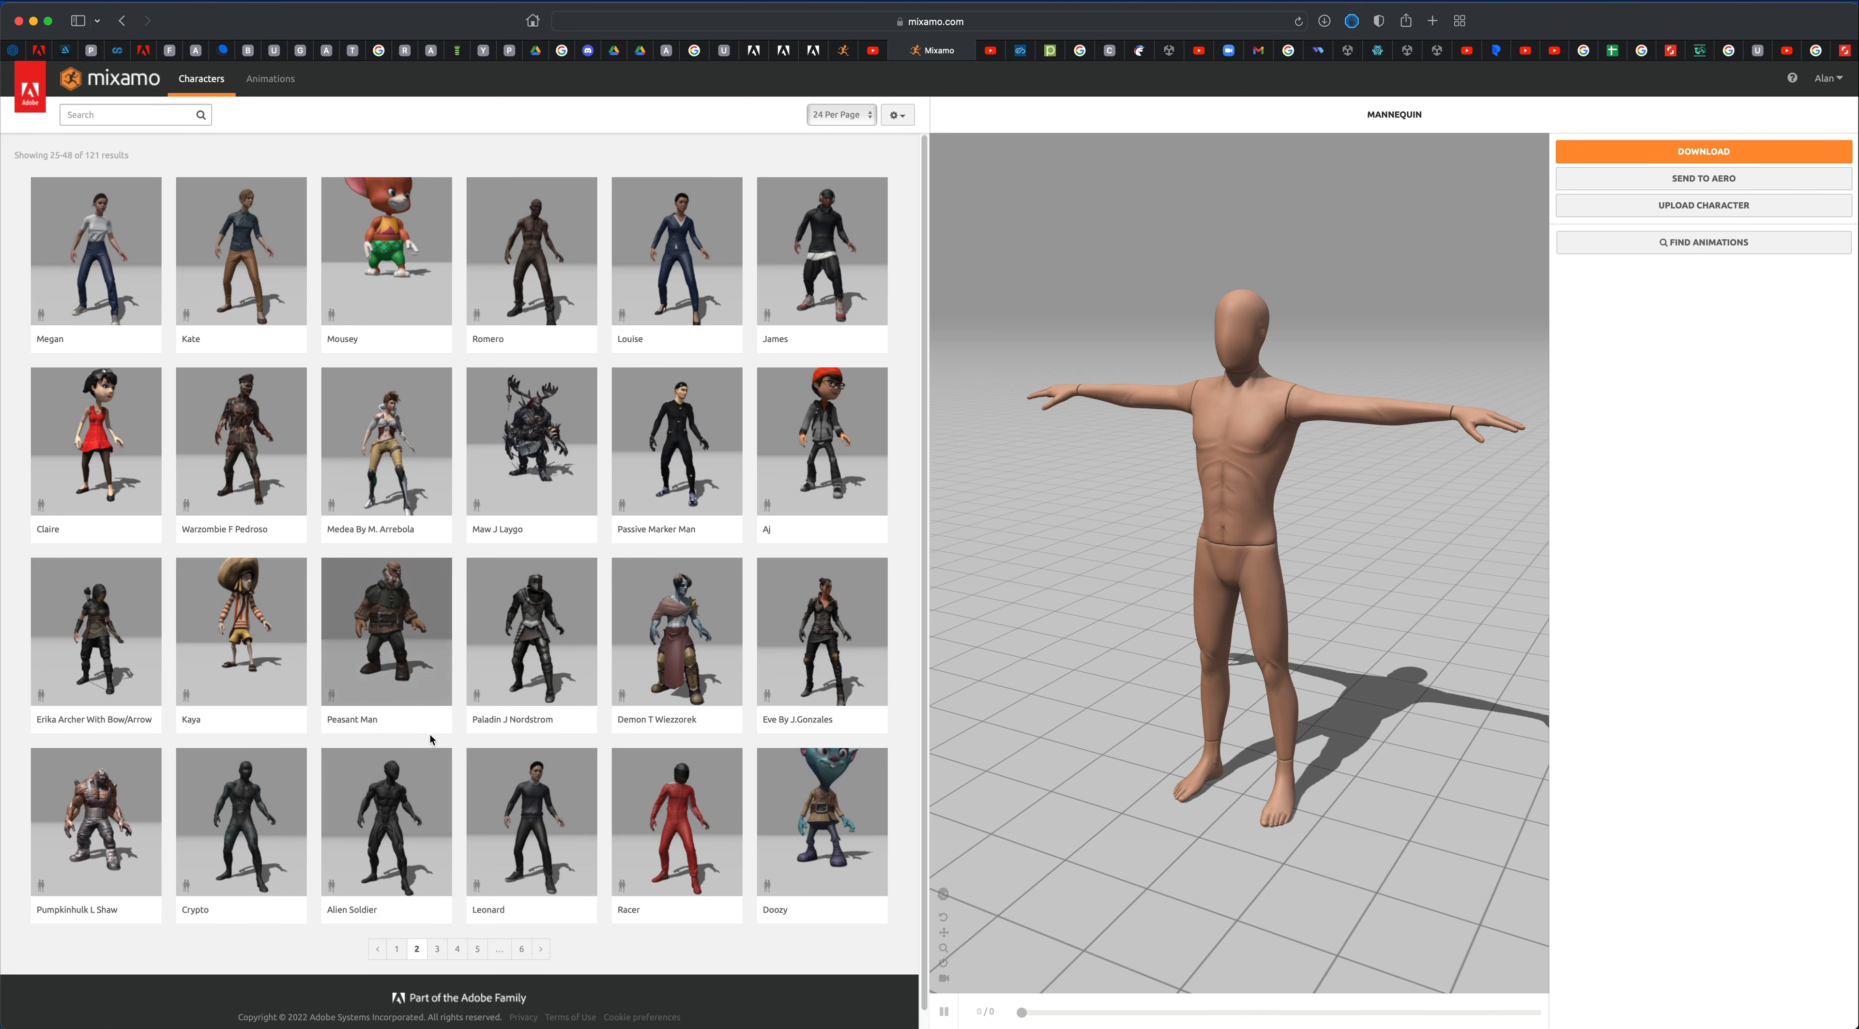
left_click(436, 949)
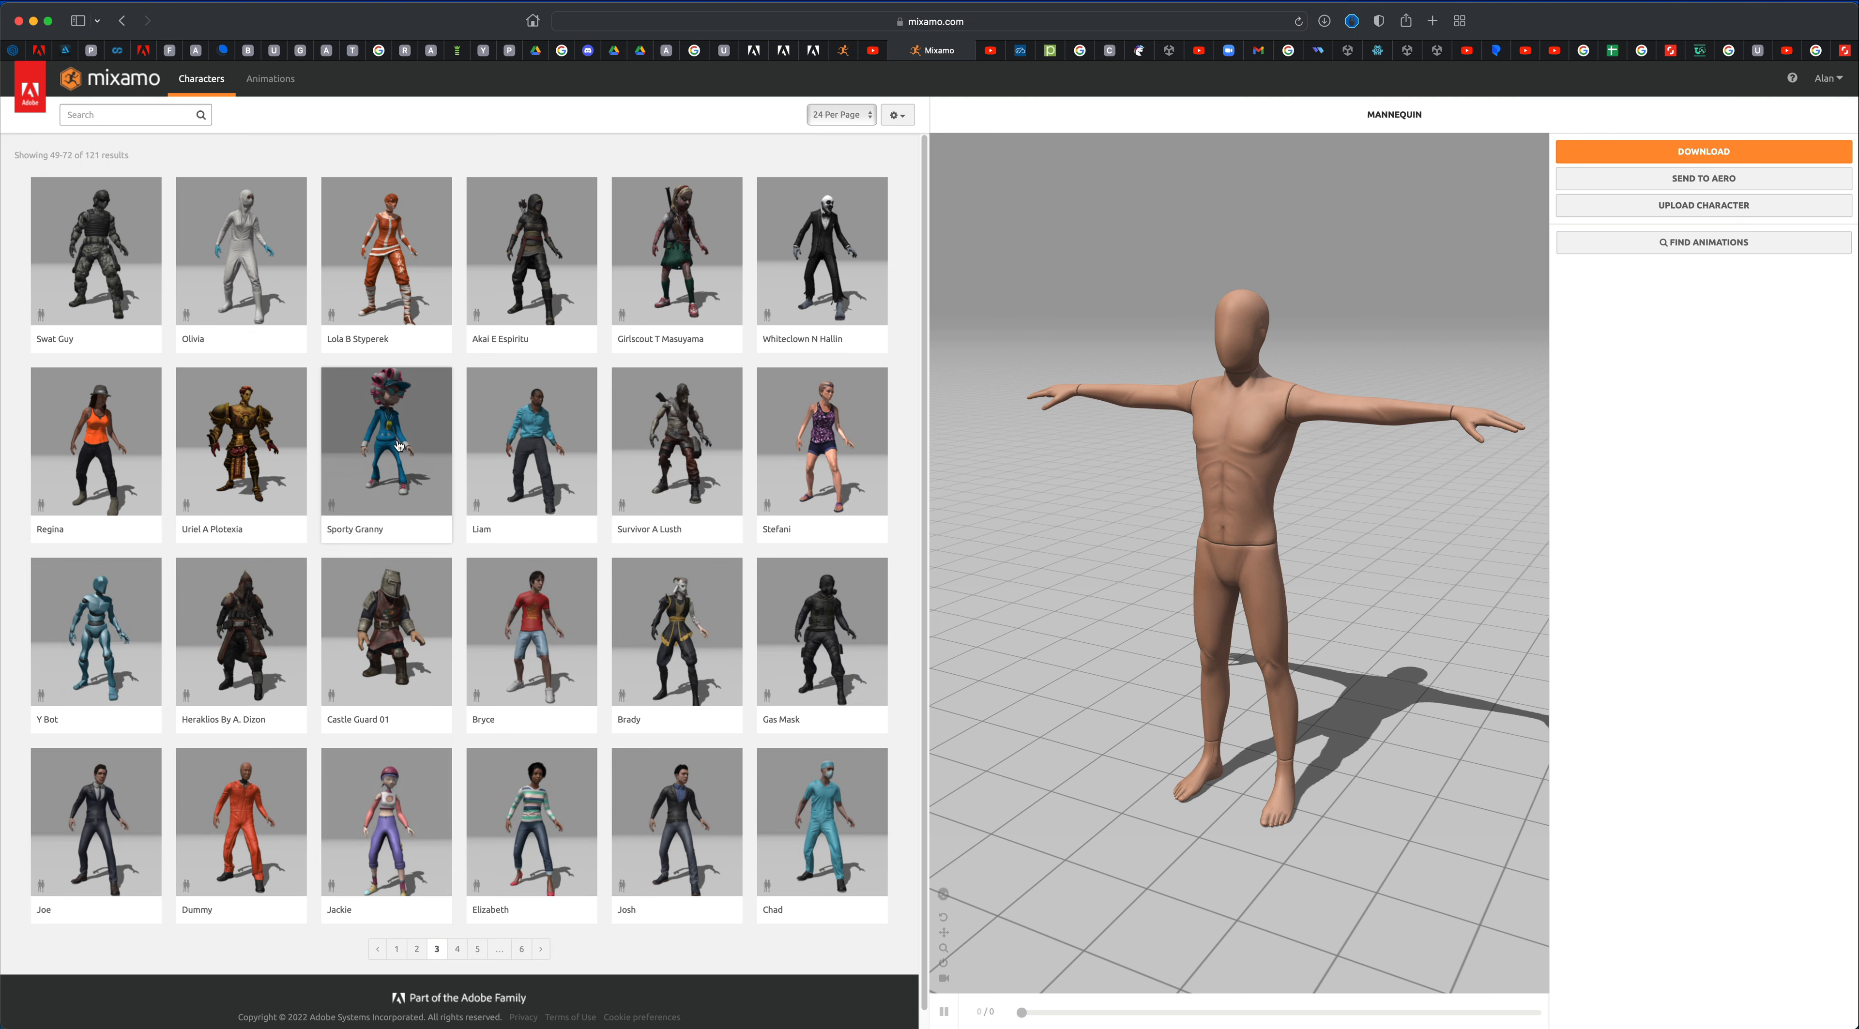
left_click(390, 440)
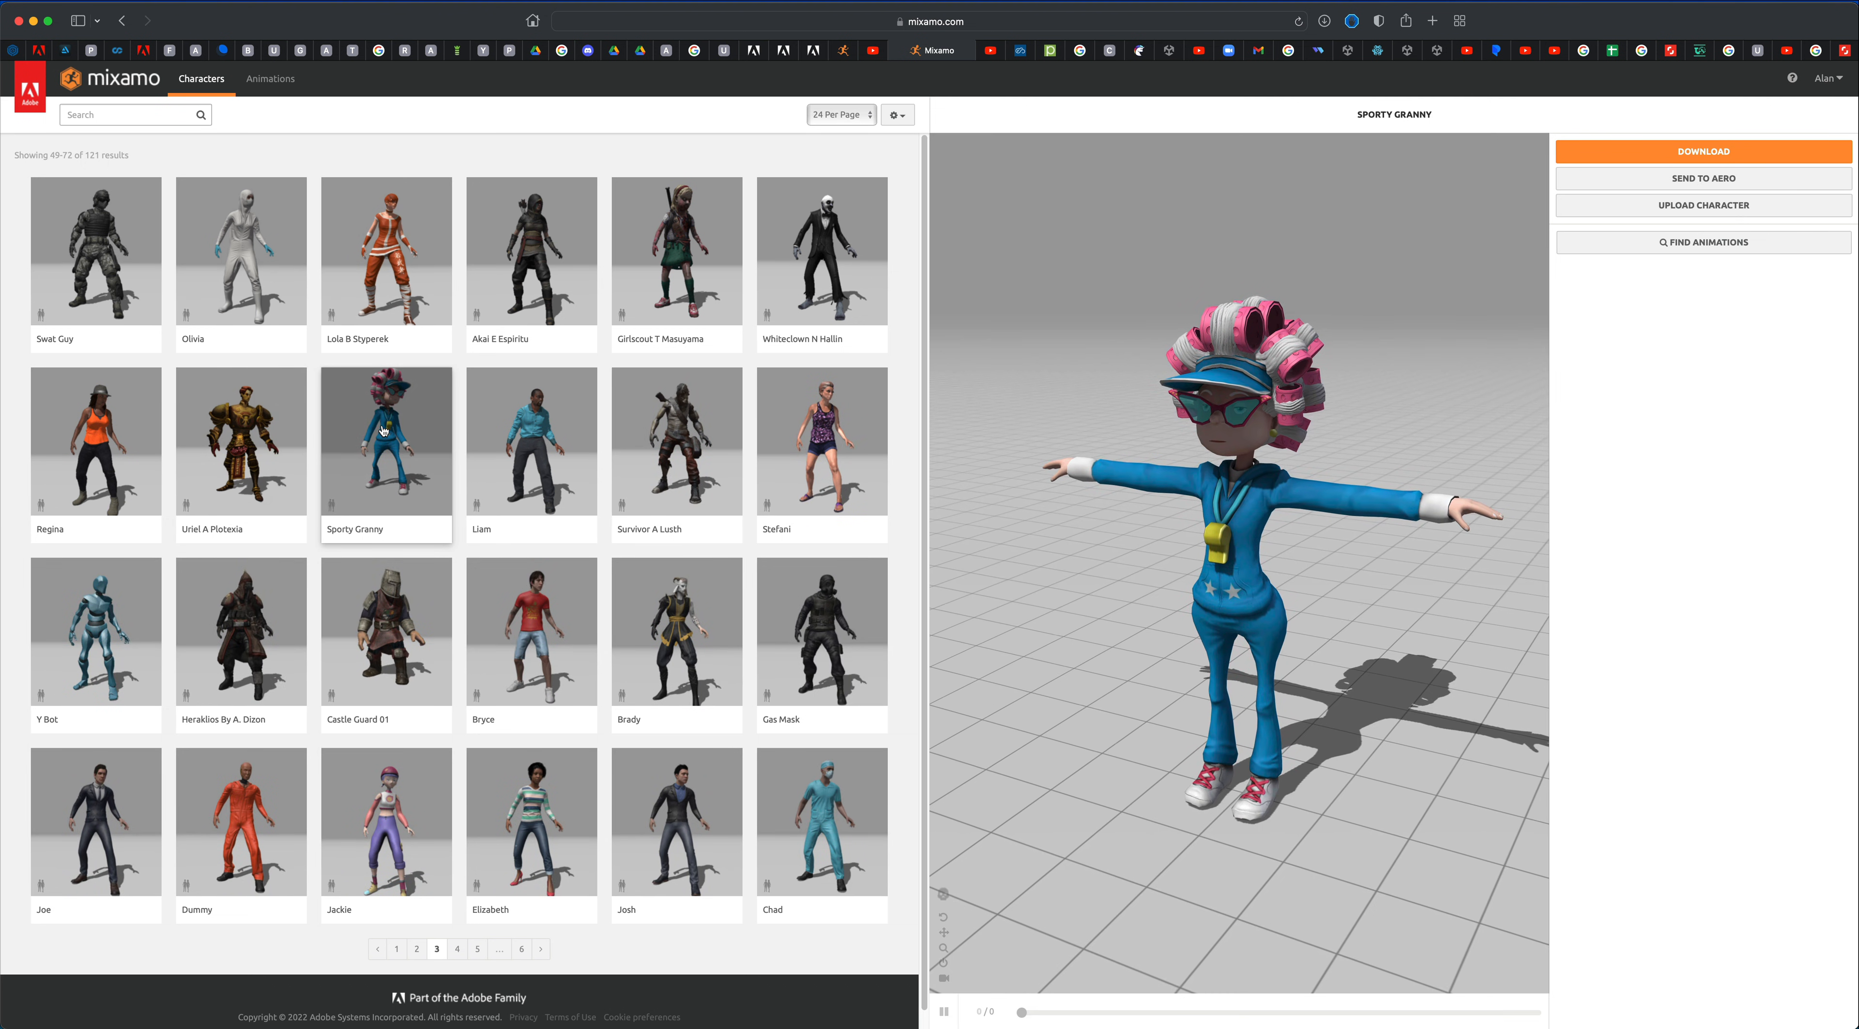
left_click_drag(1356, 592, 900, 673)
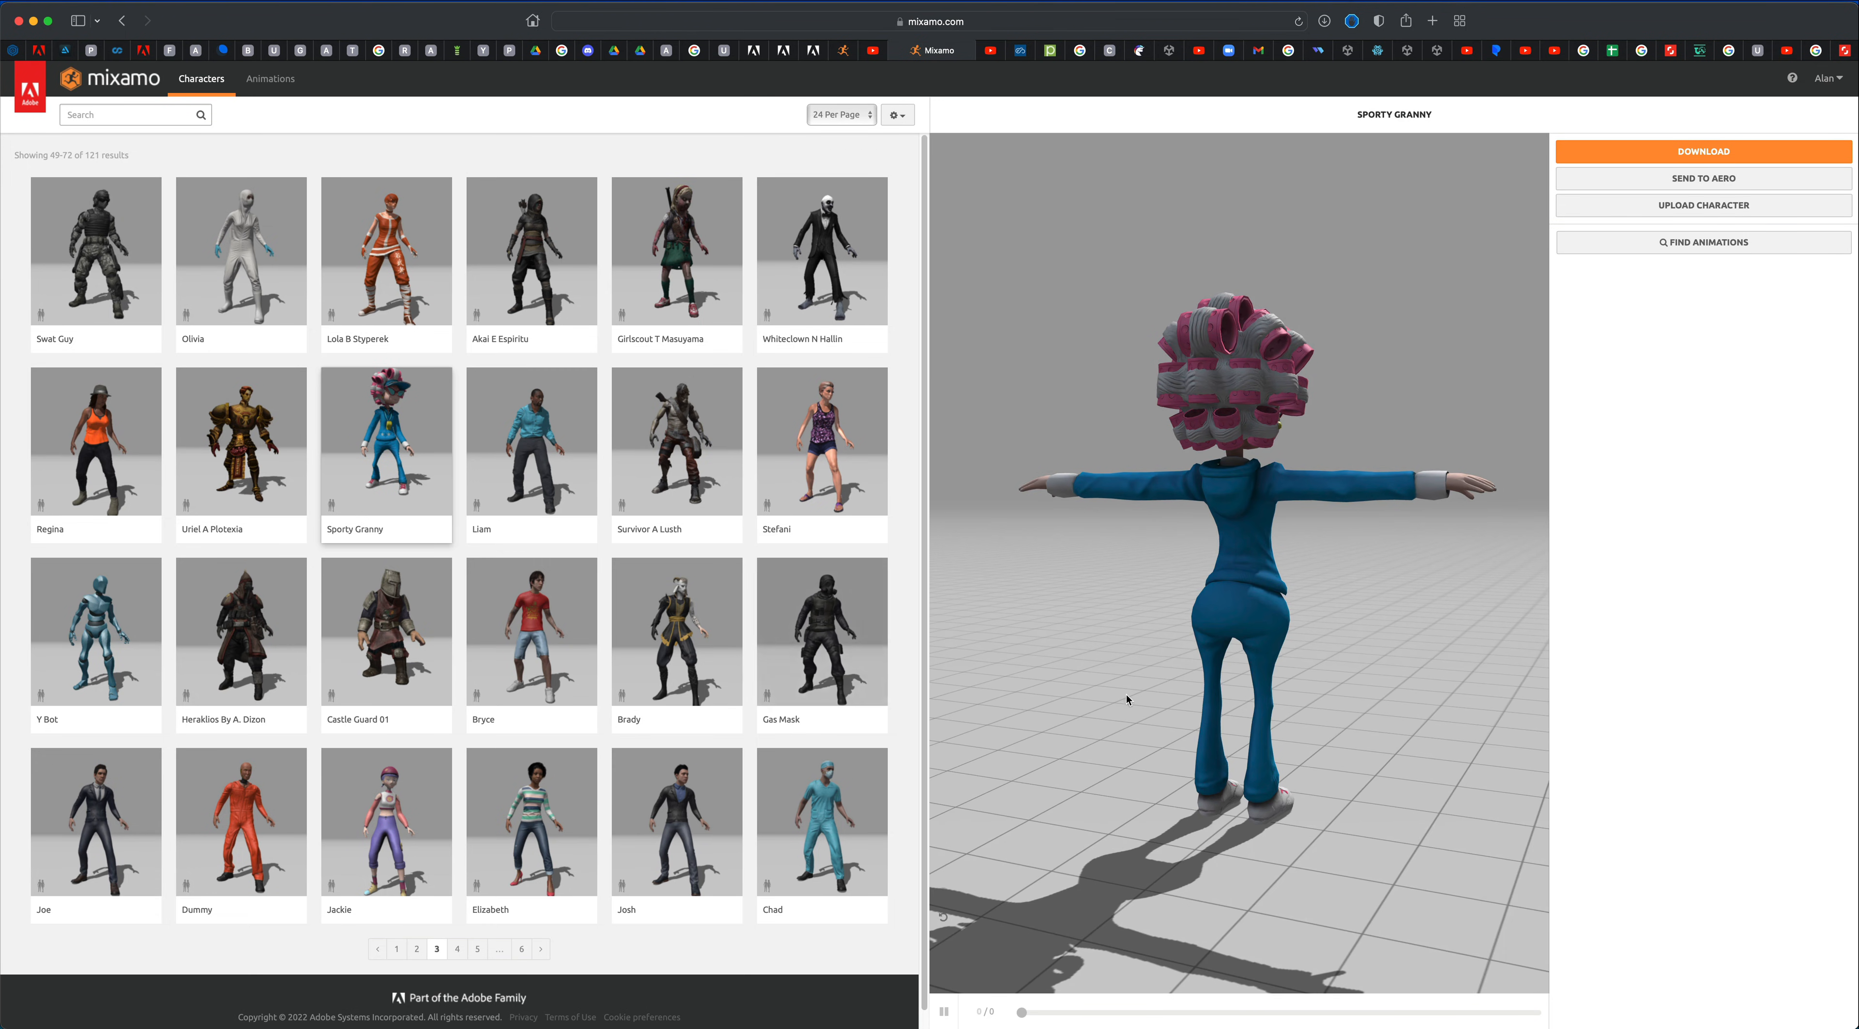
left_click_drag(1133, 697, 1454, 516)
- Find animations for the Sporty Granny character by searching for "dance"
left_click(1654, 241)
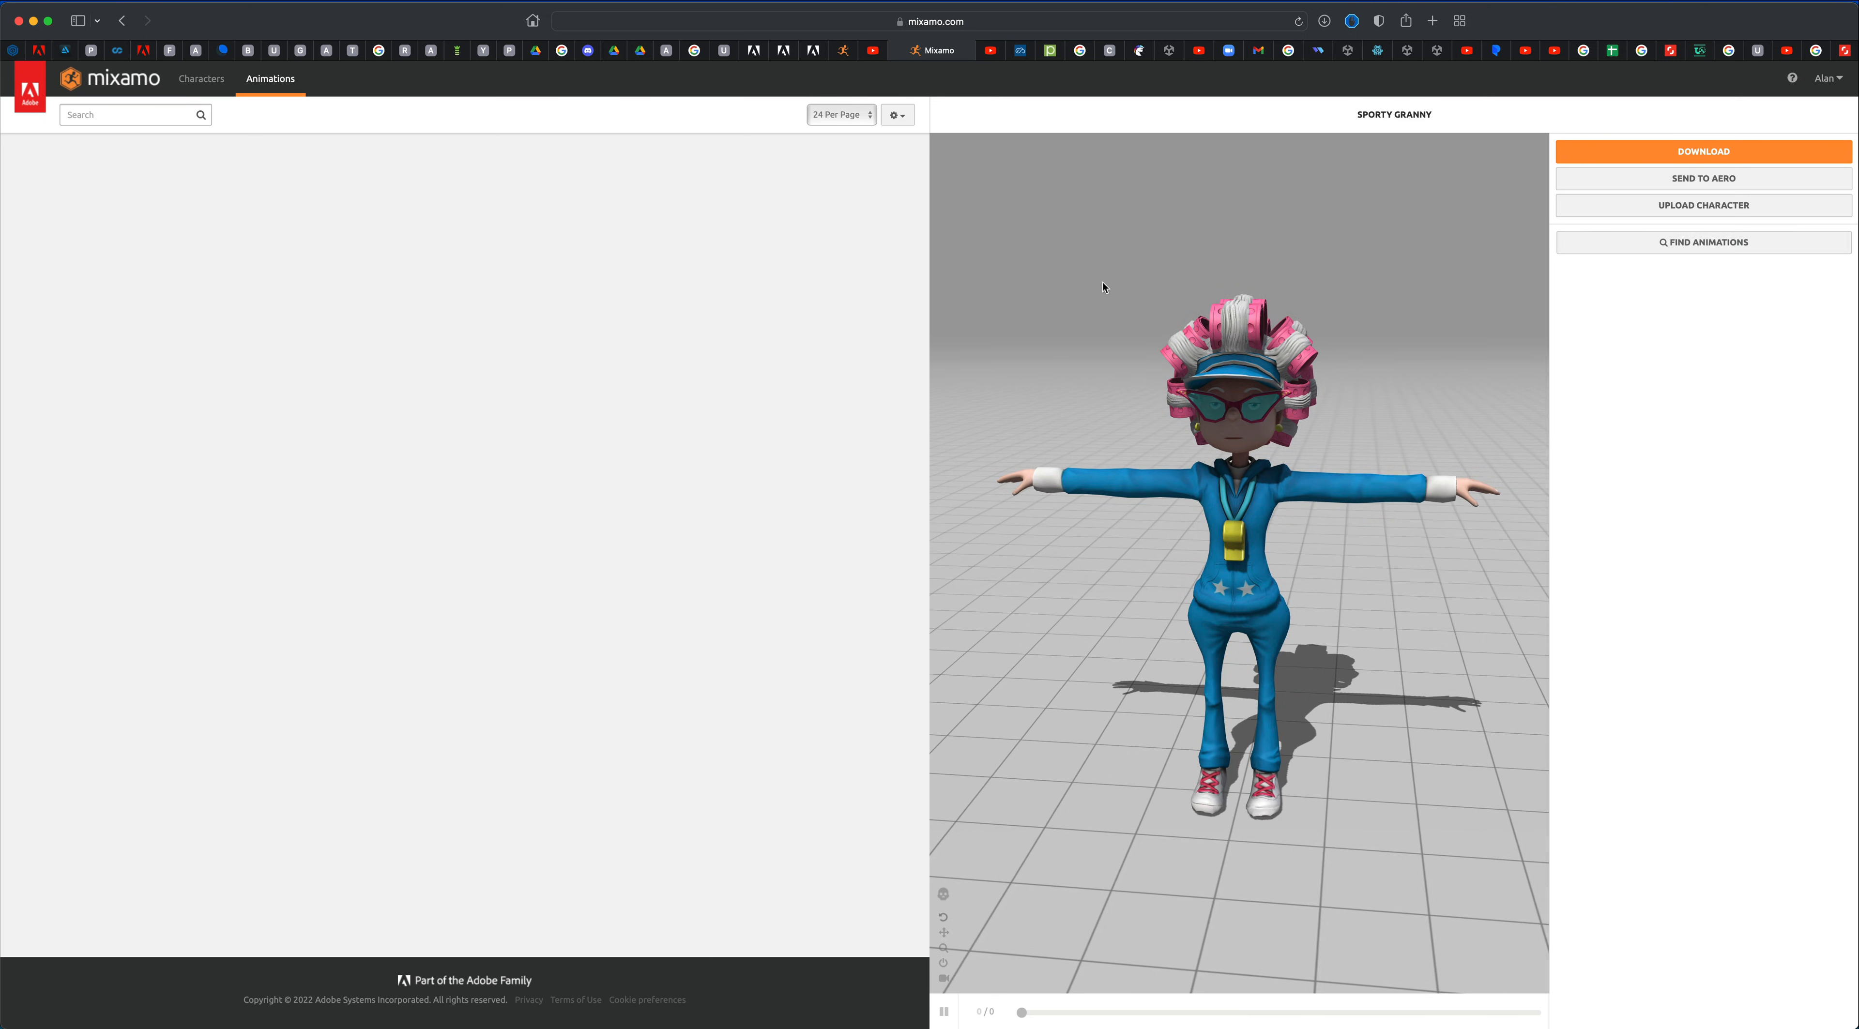
left_click(160, 114)
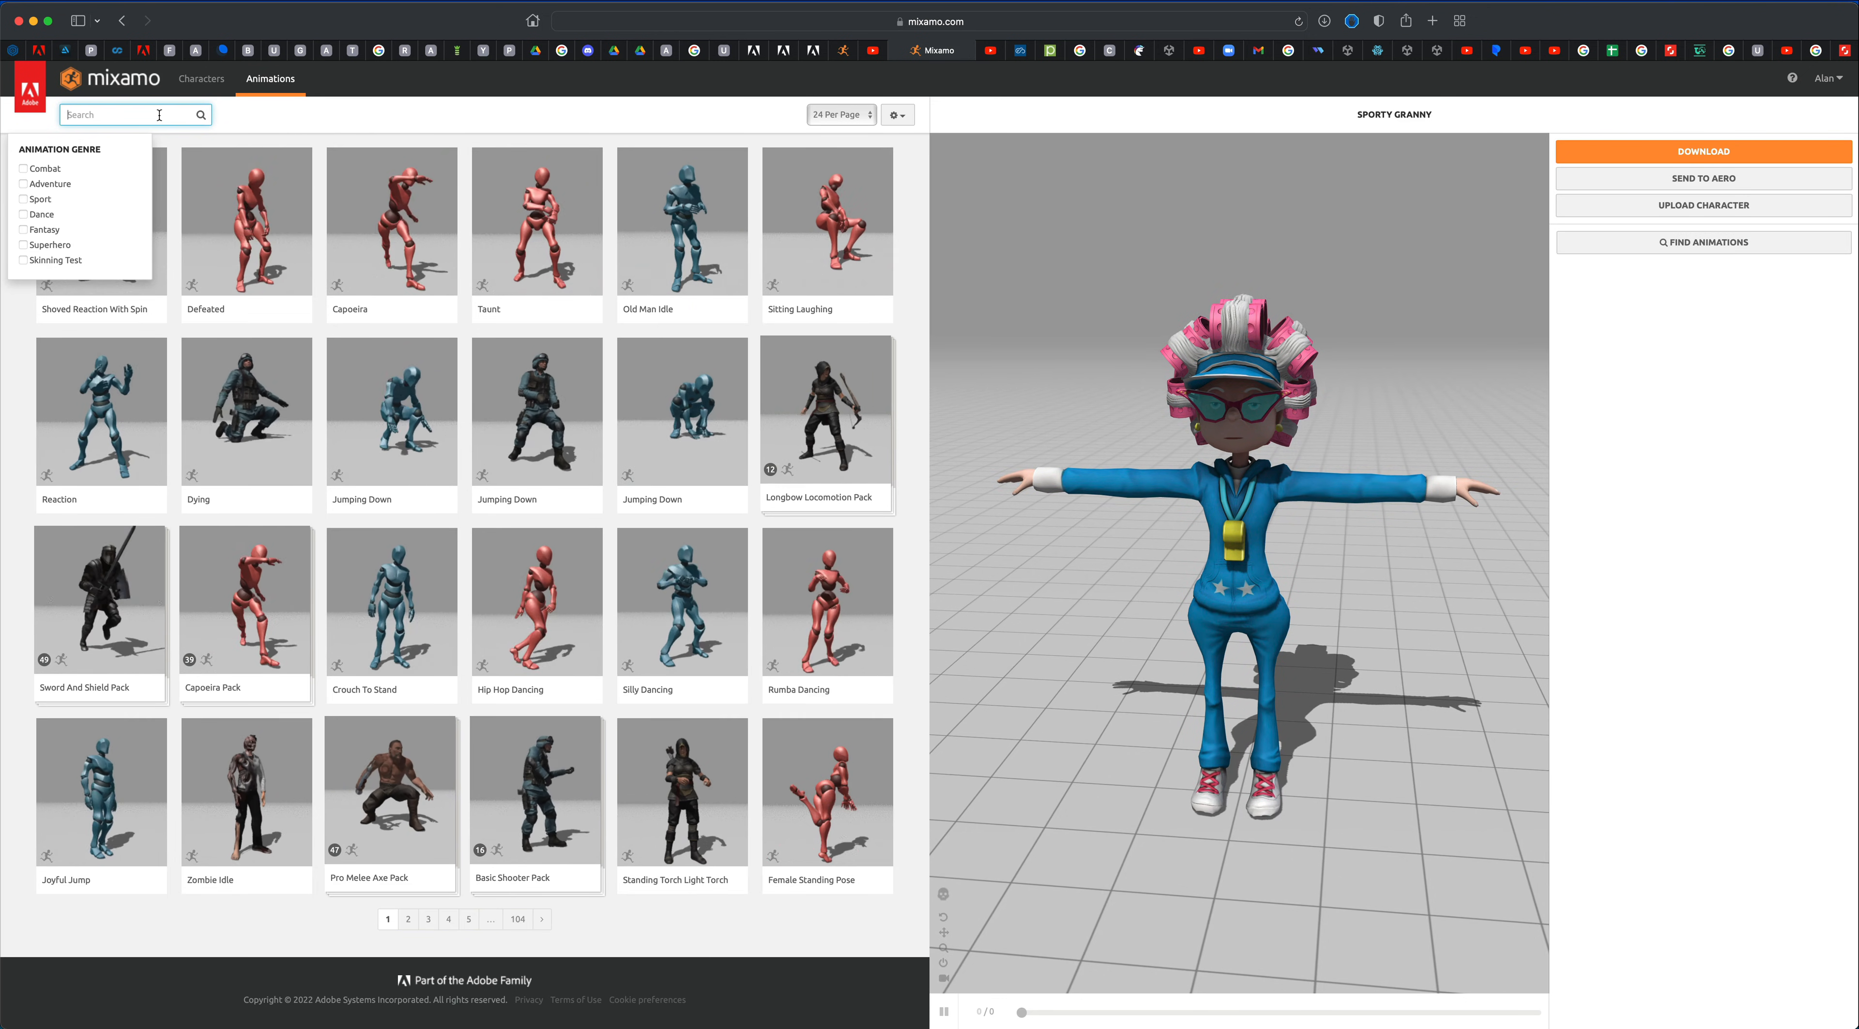
type("dance")
key("Return")
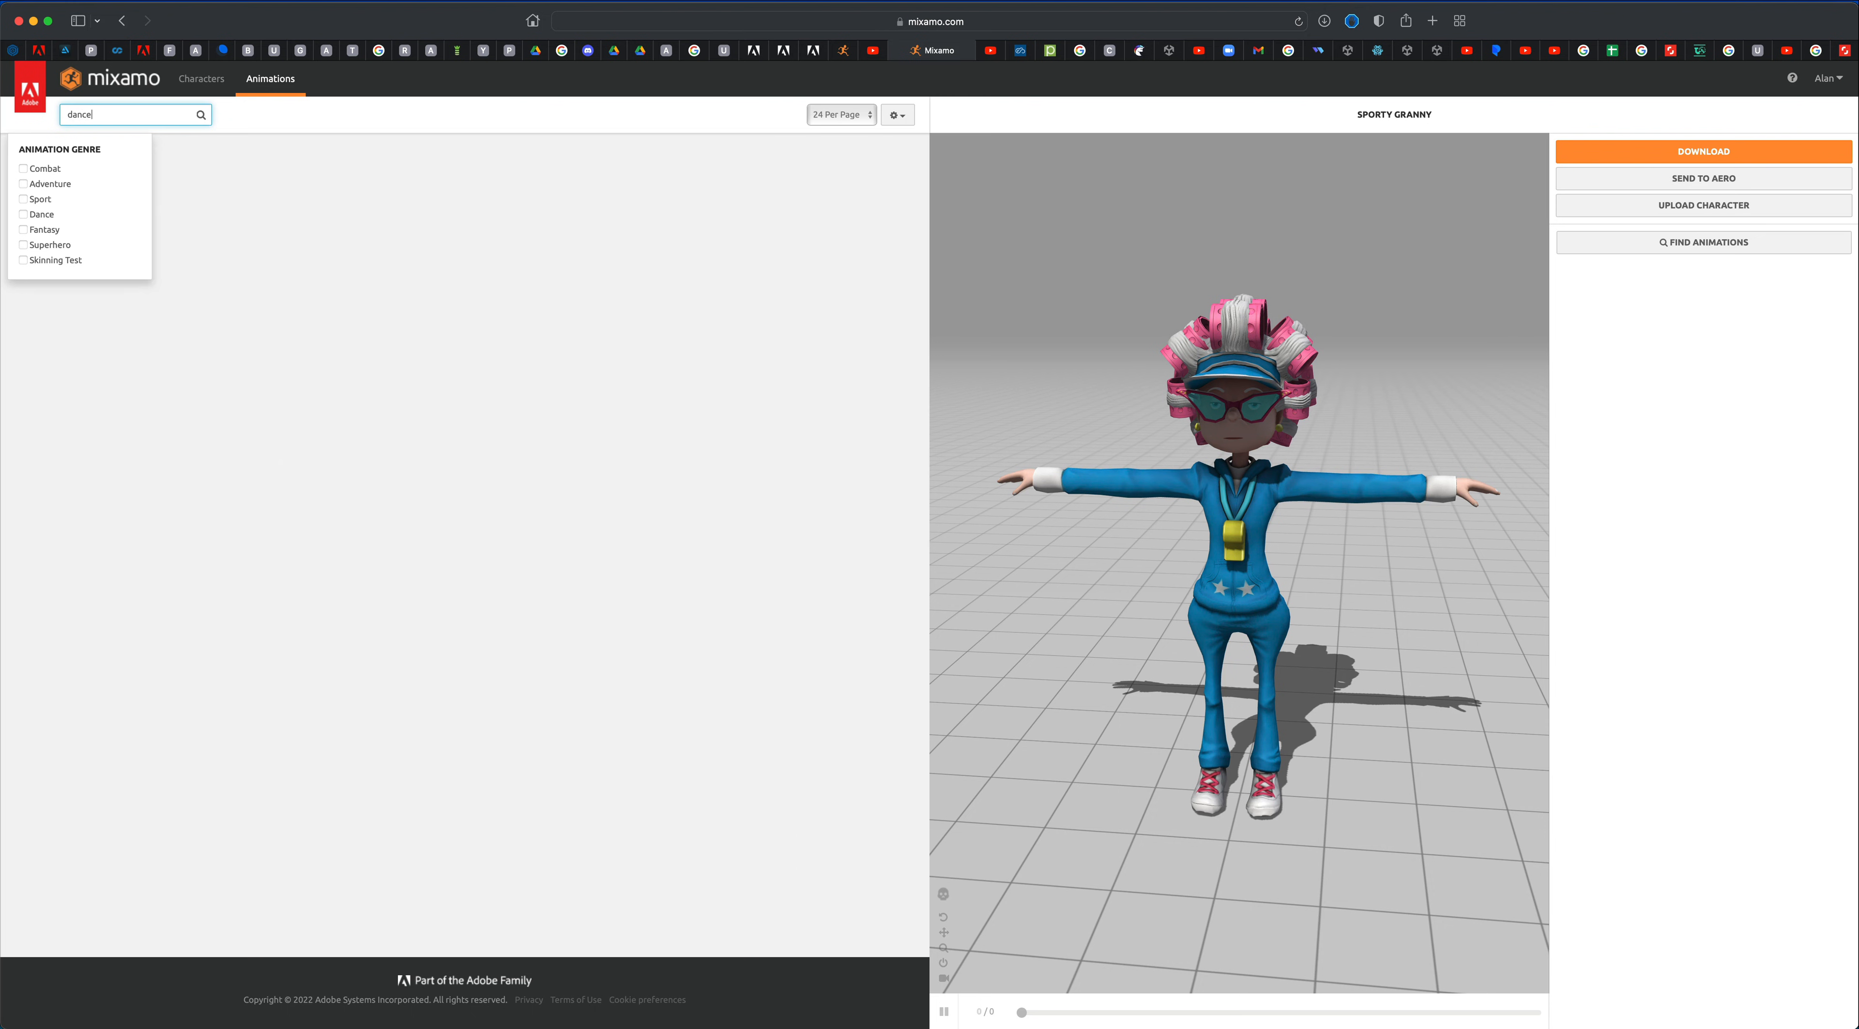
left_click(269, 166)
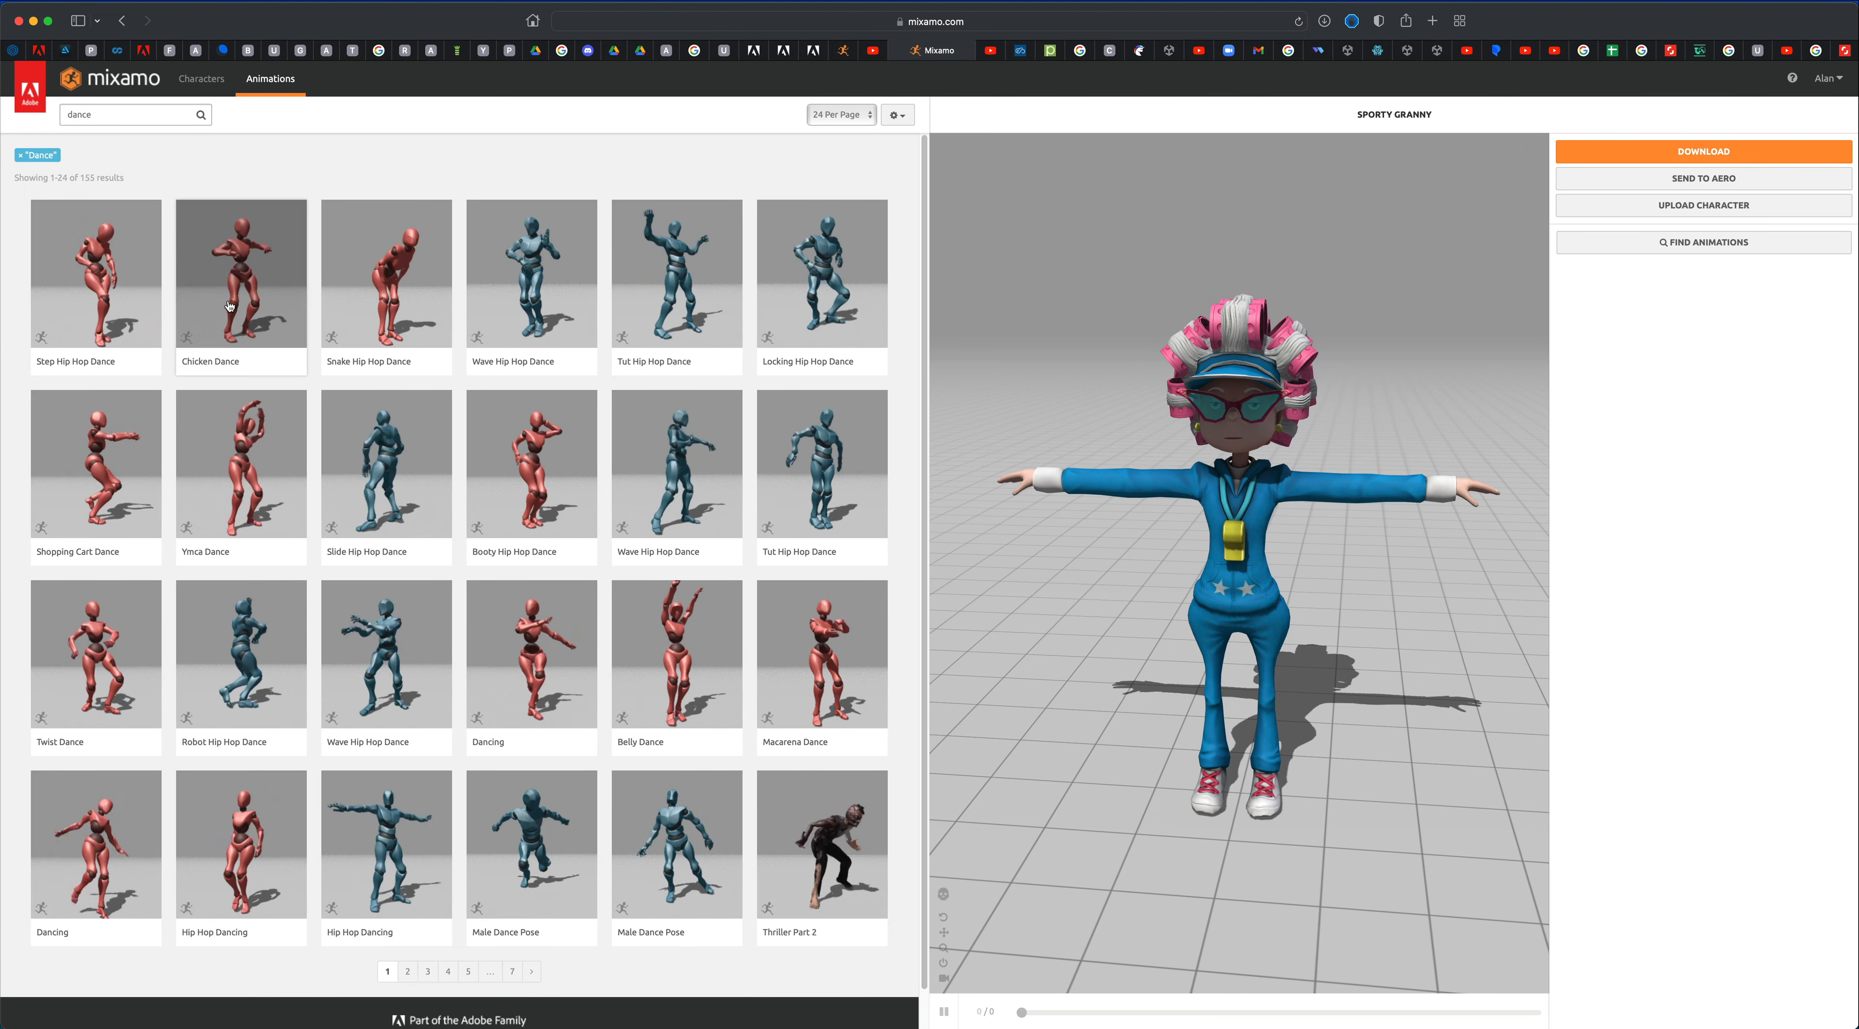
- Apply the Chicken Dance animation to Sporty Granny, check its motion and pause the playback
left_click(226, 282)
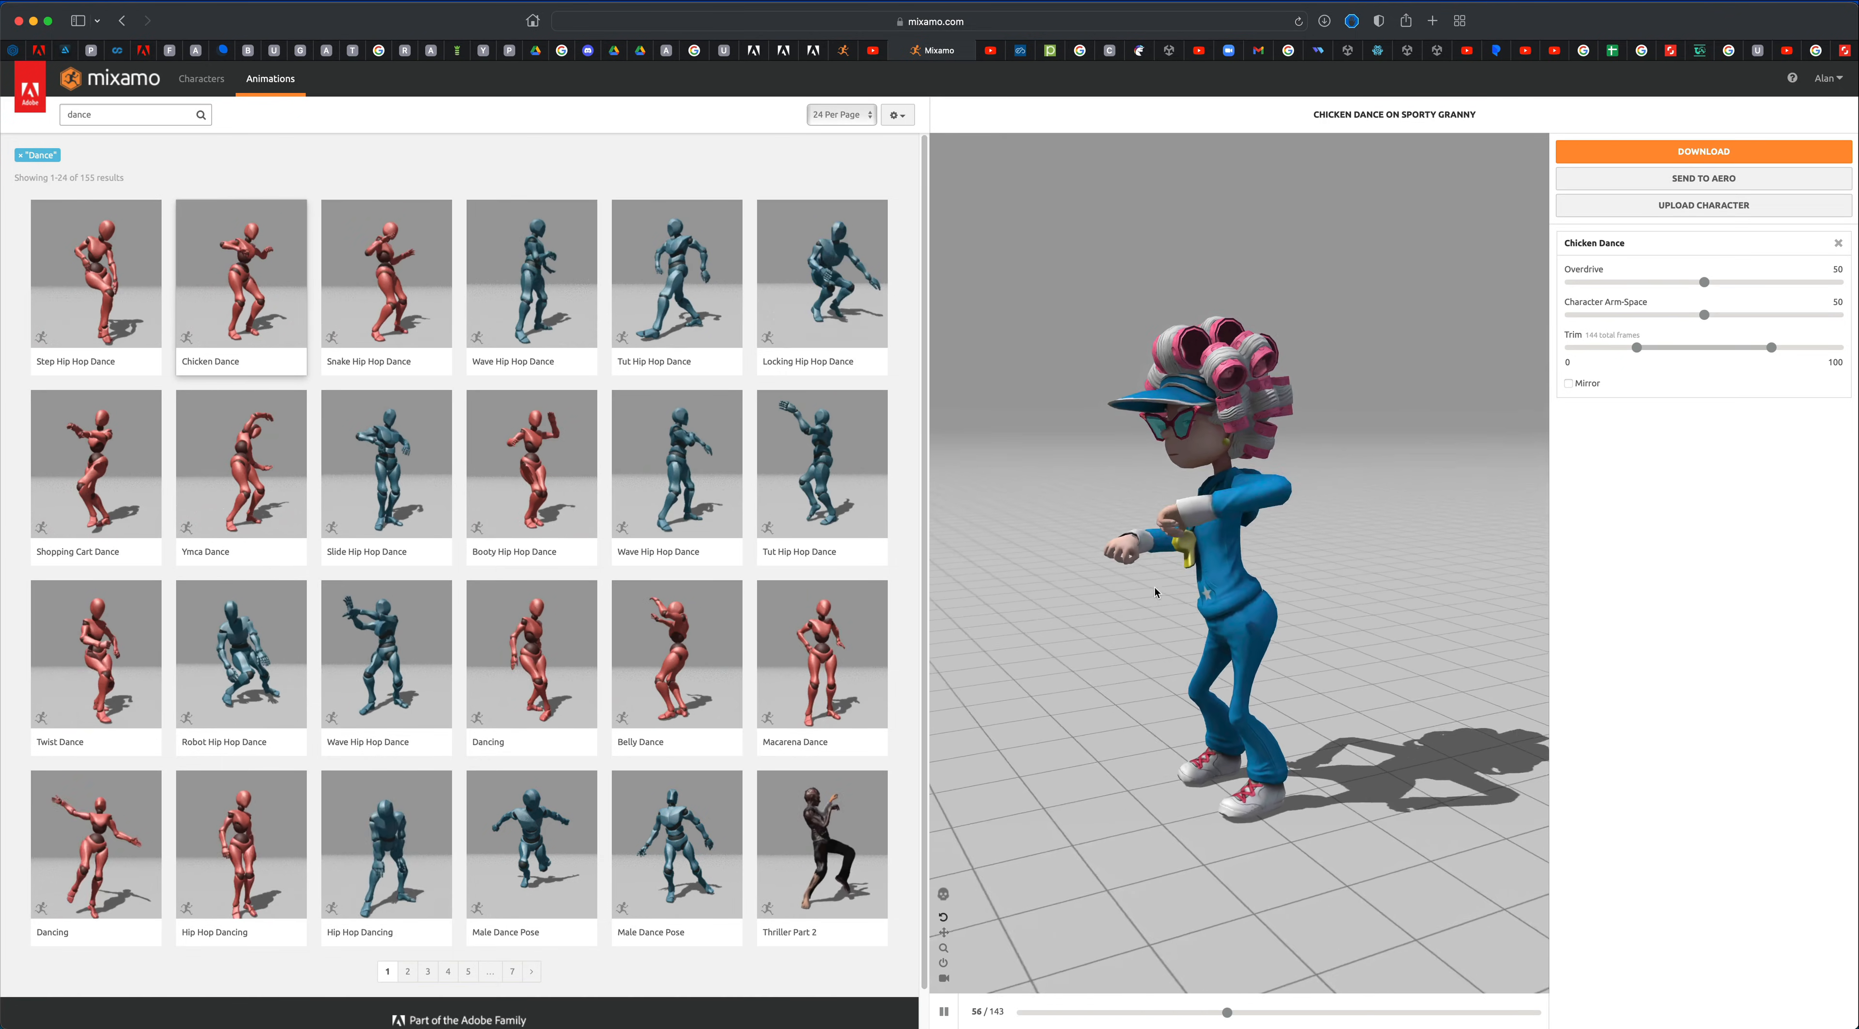
left_click_drag(1340, 591, 1076, 834)
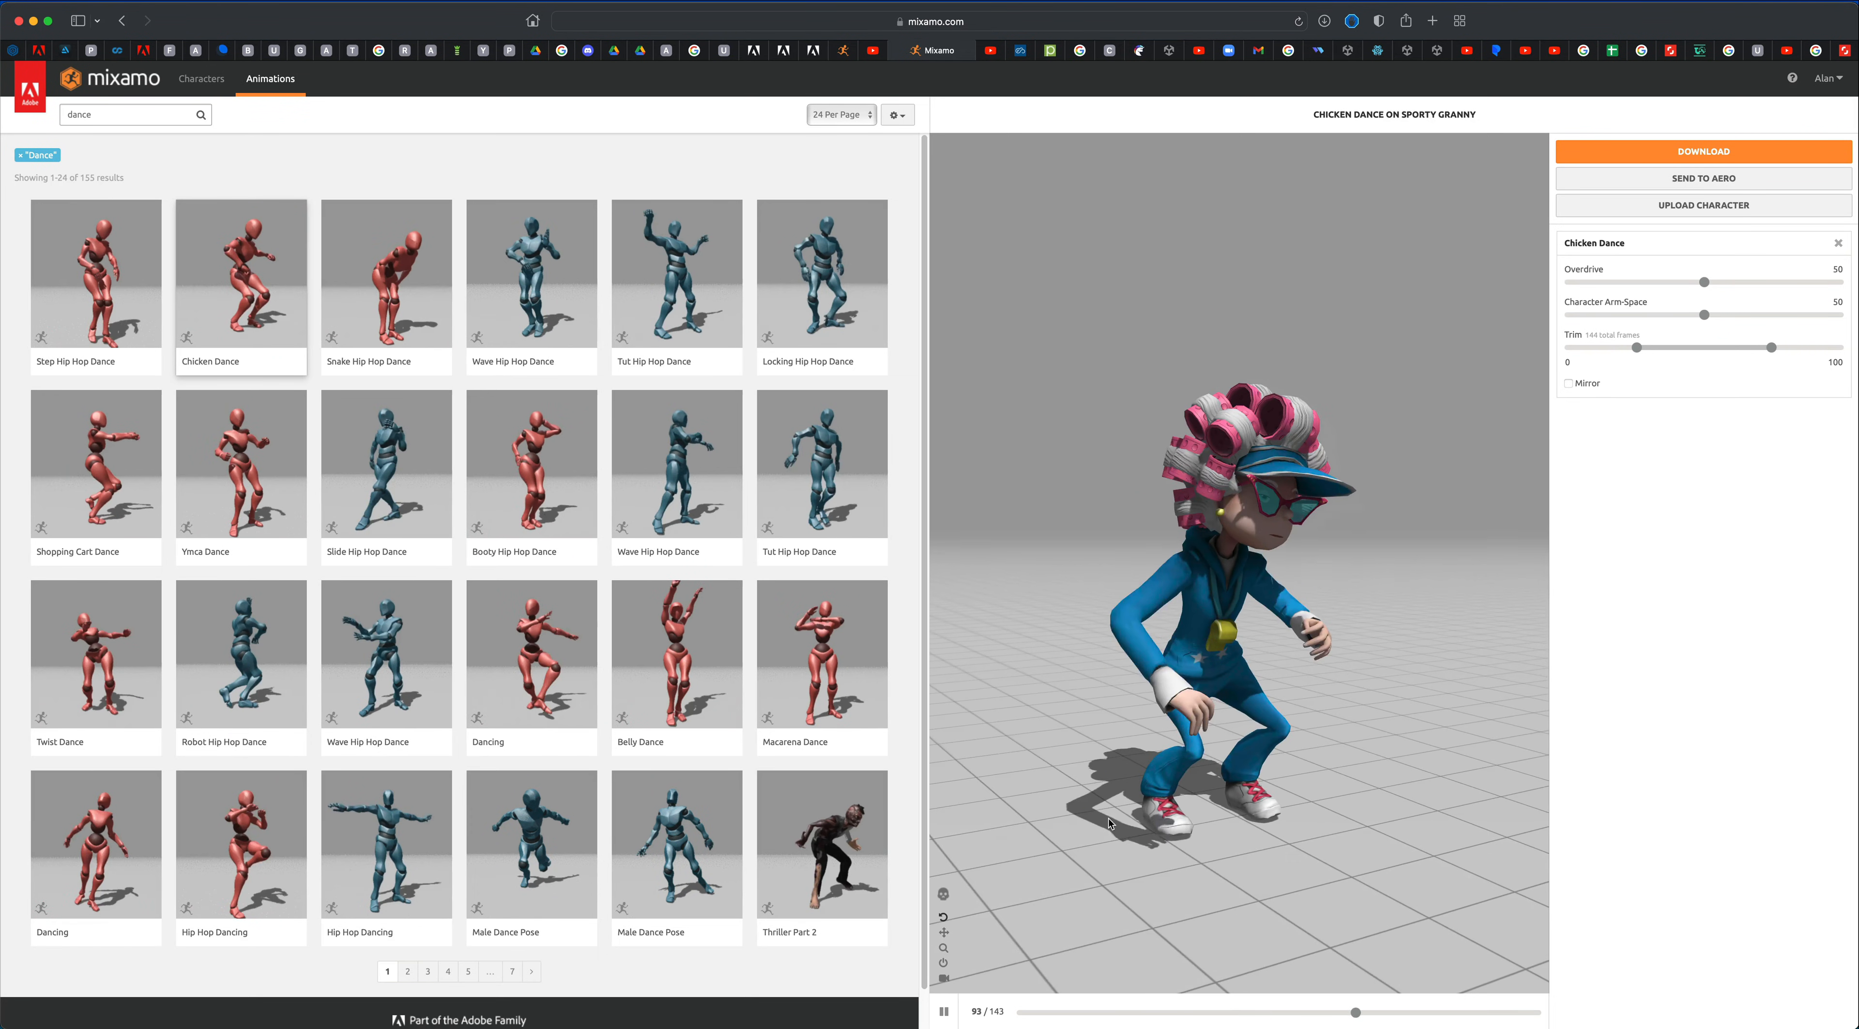
left_click(943, 1012)
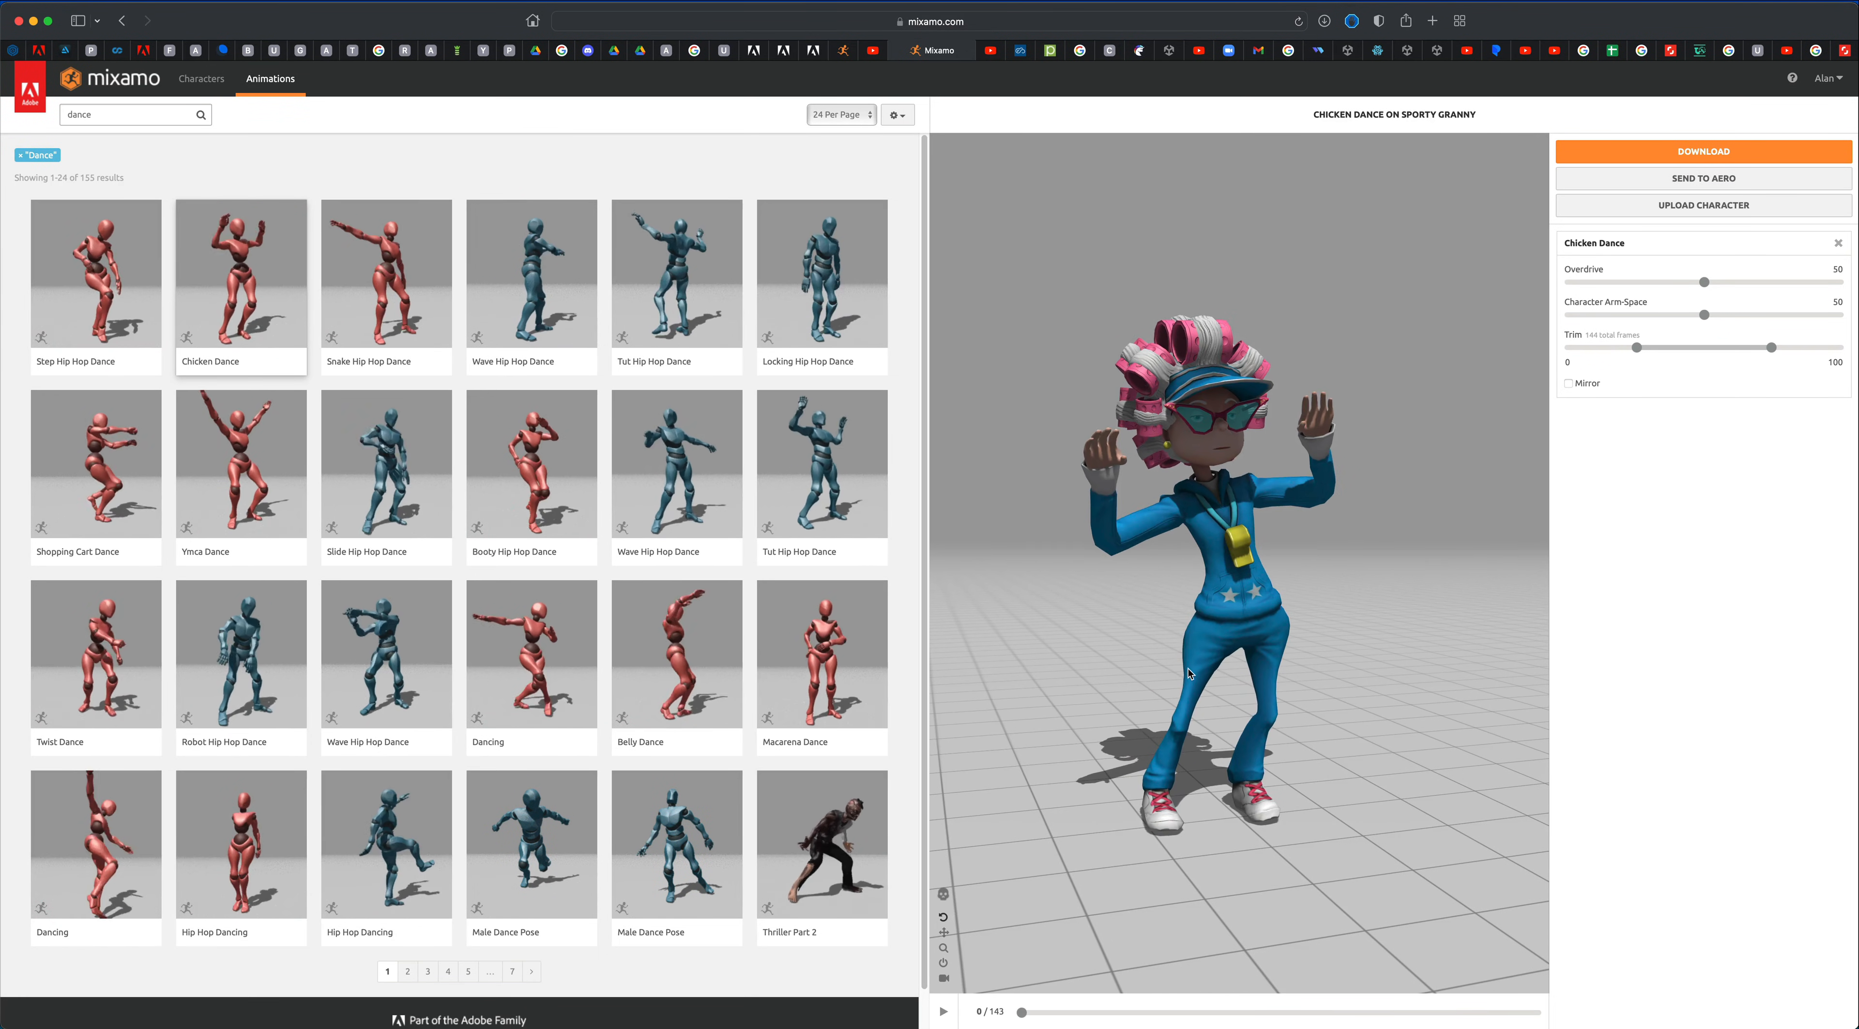
left_click_drag(1156, 680, 1201, 537)
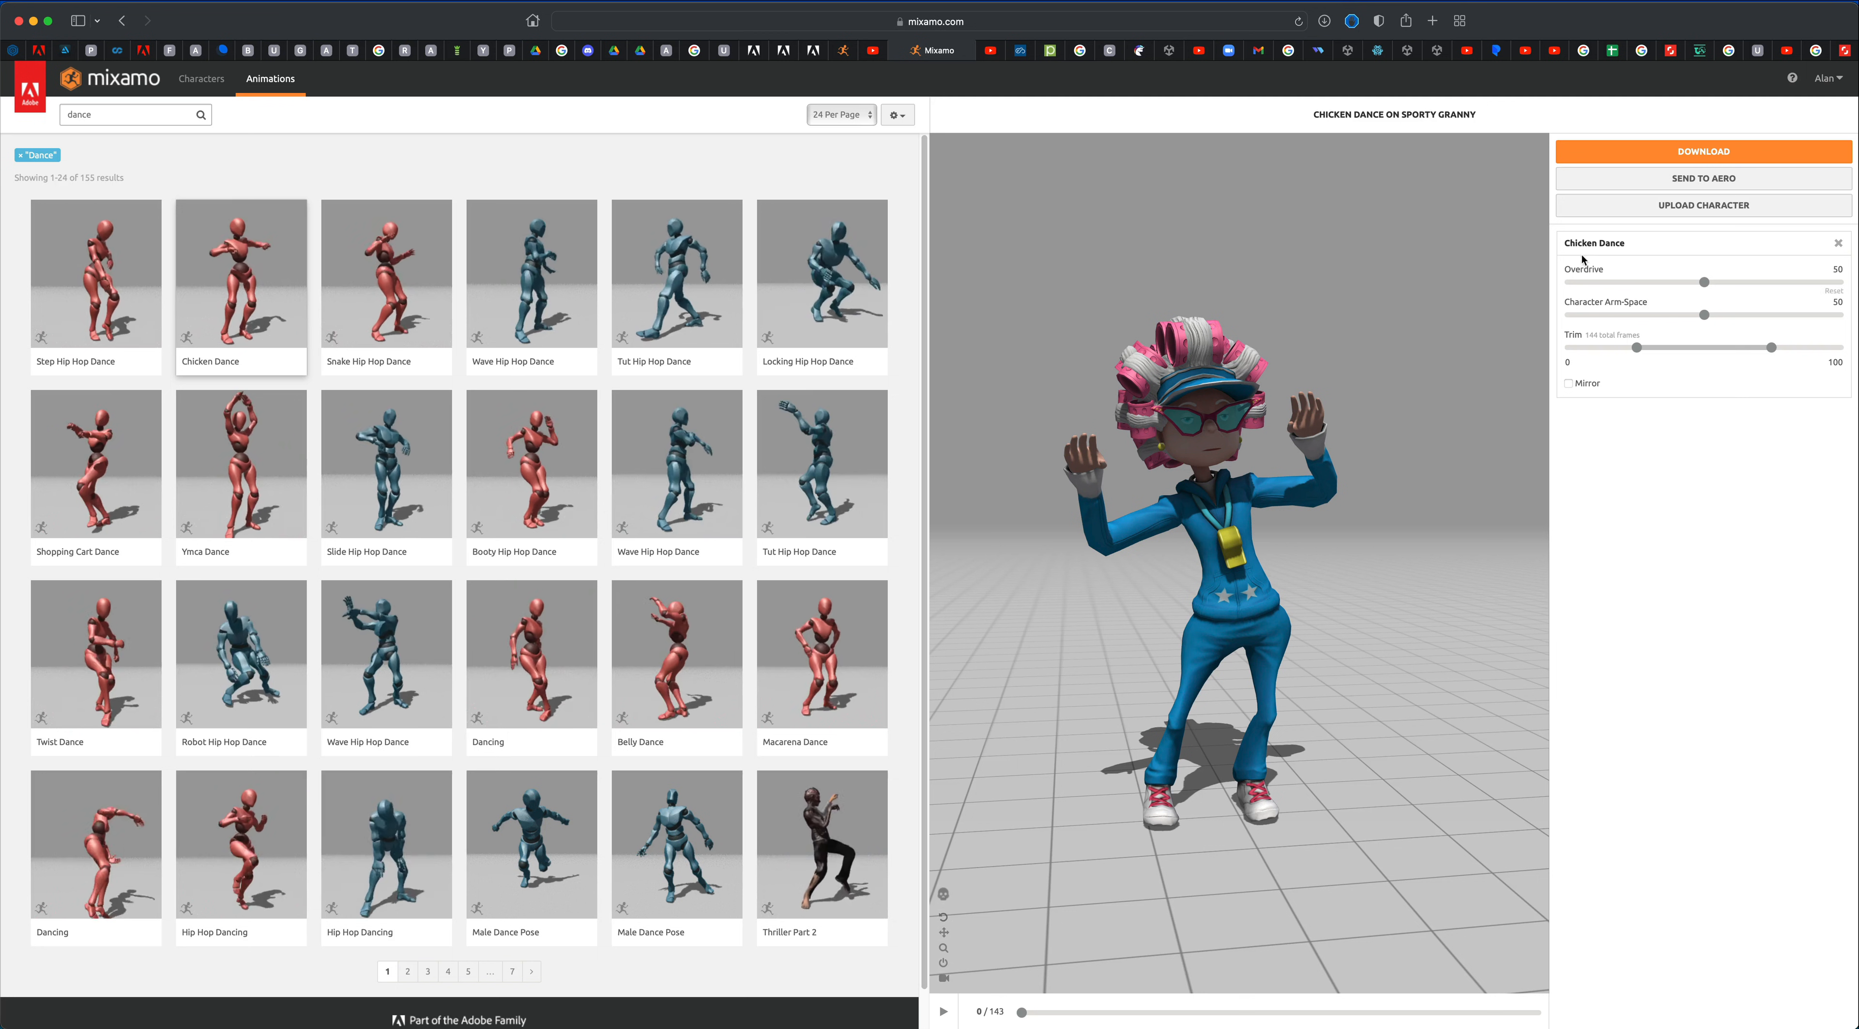
- Download the animated character in FBX for Unity(.fbx) format with skin, 30 frames per second and no keyframe reduction
left_click(1622, 155)
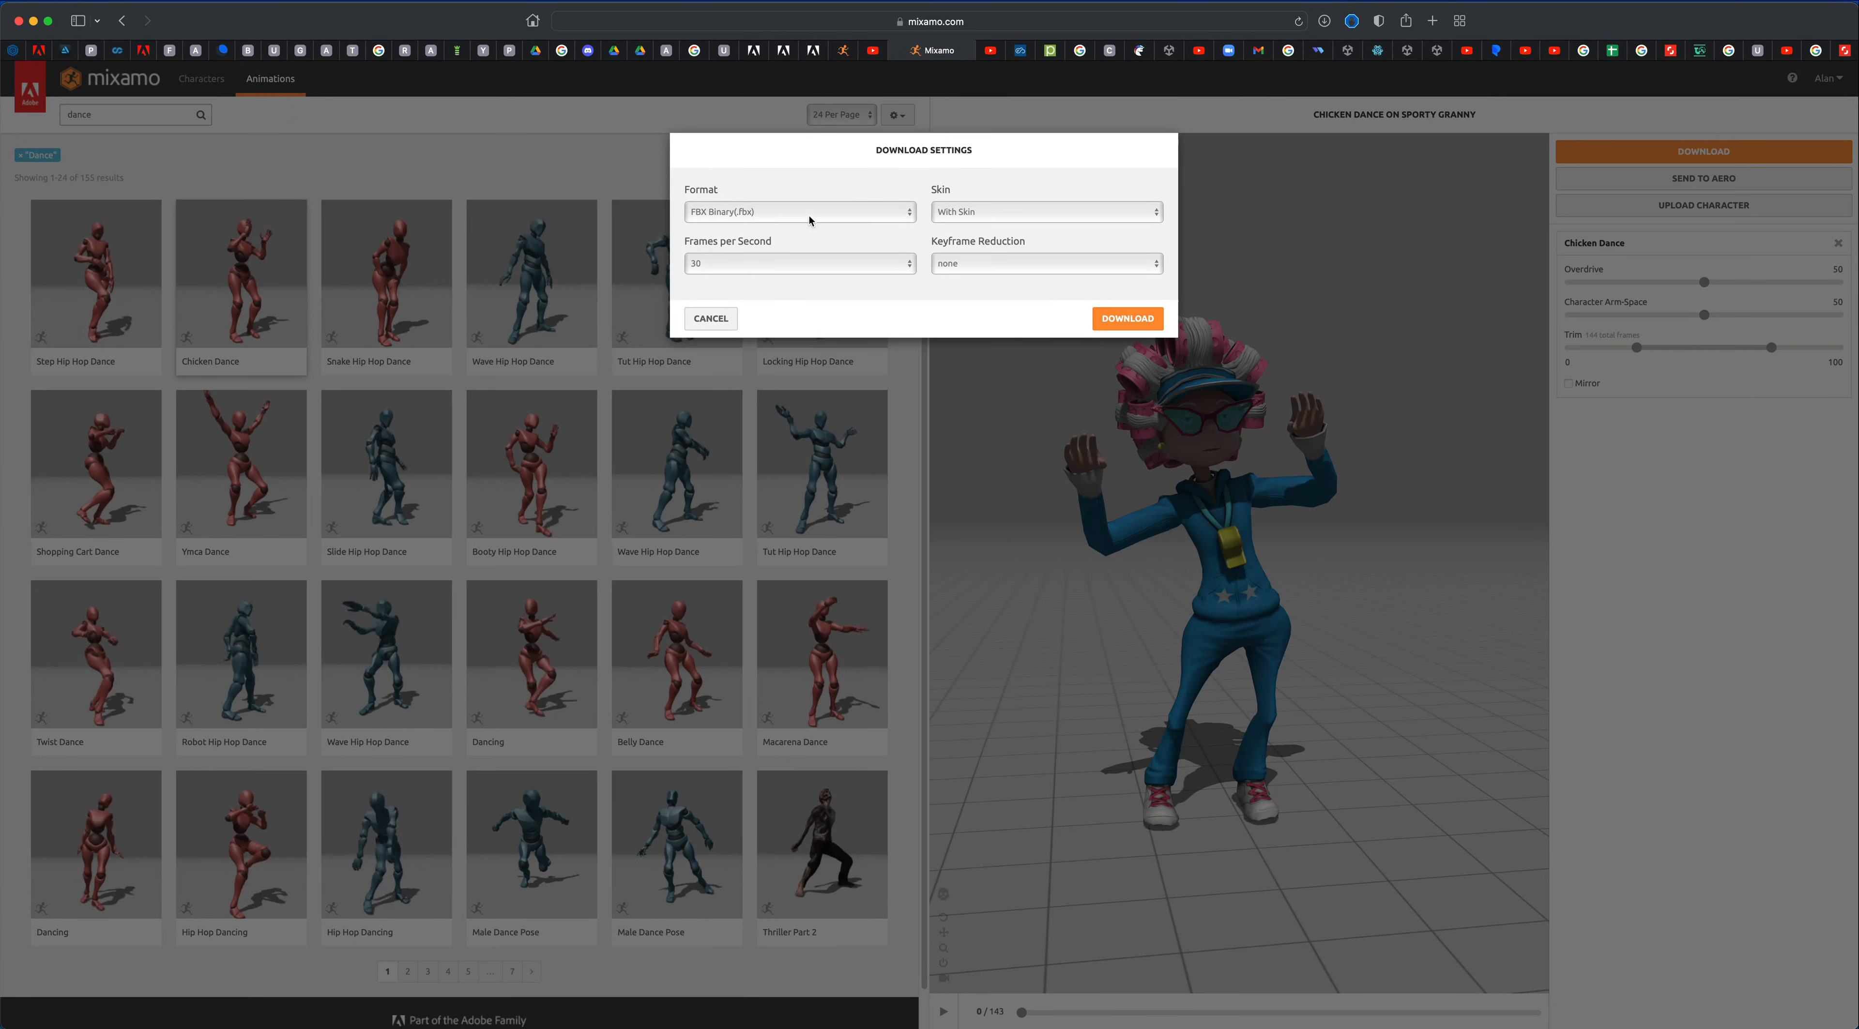
left_click(801, 212)
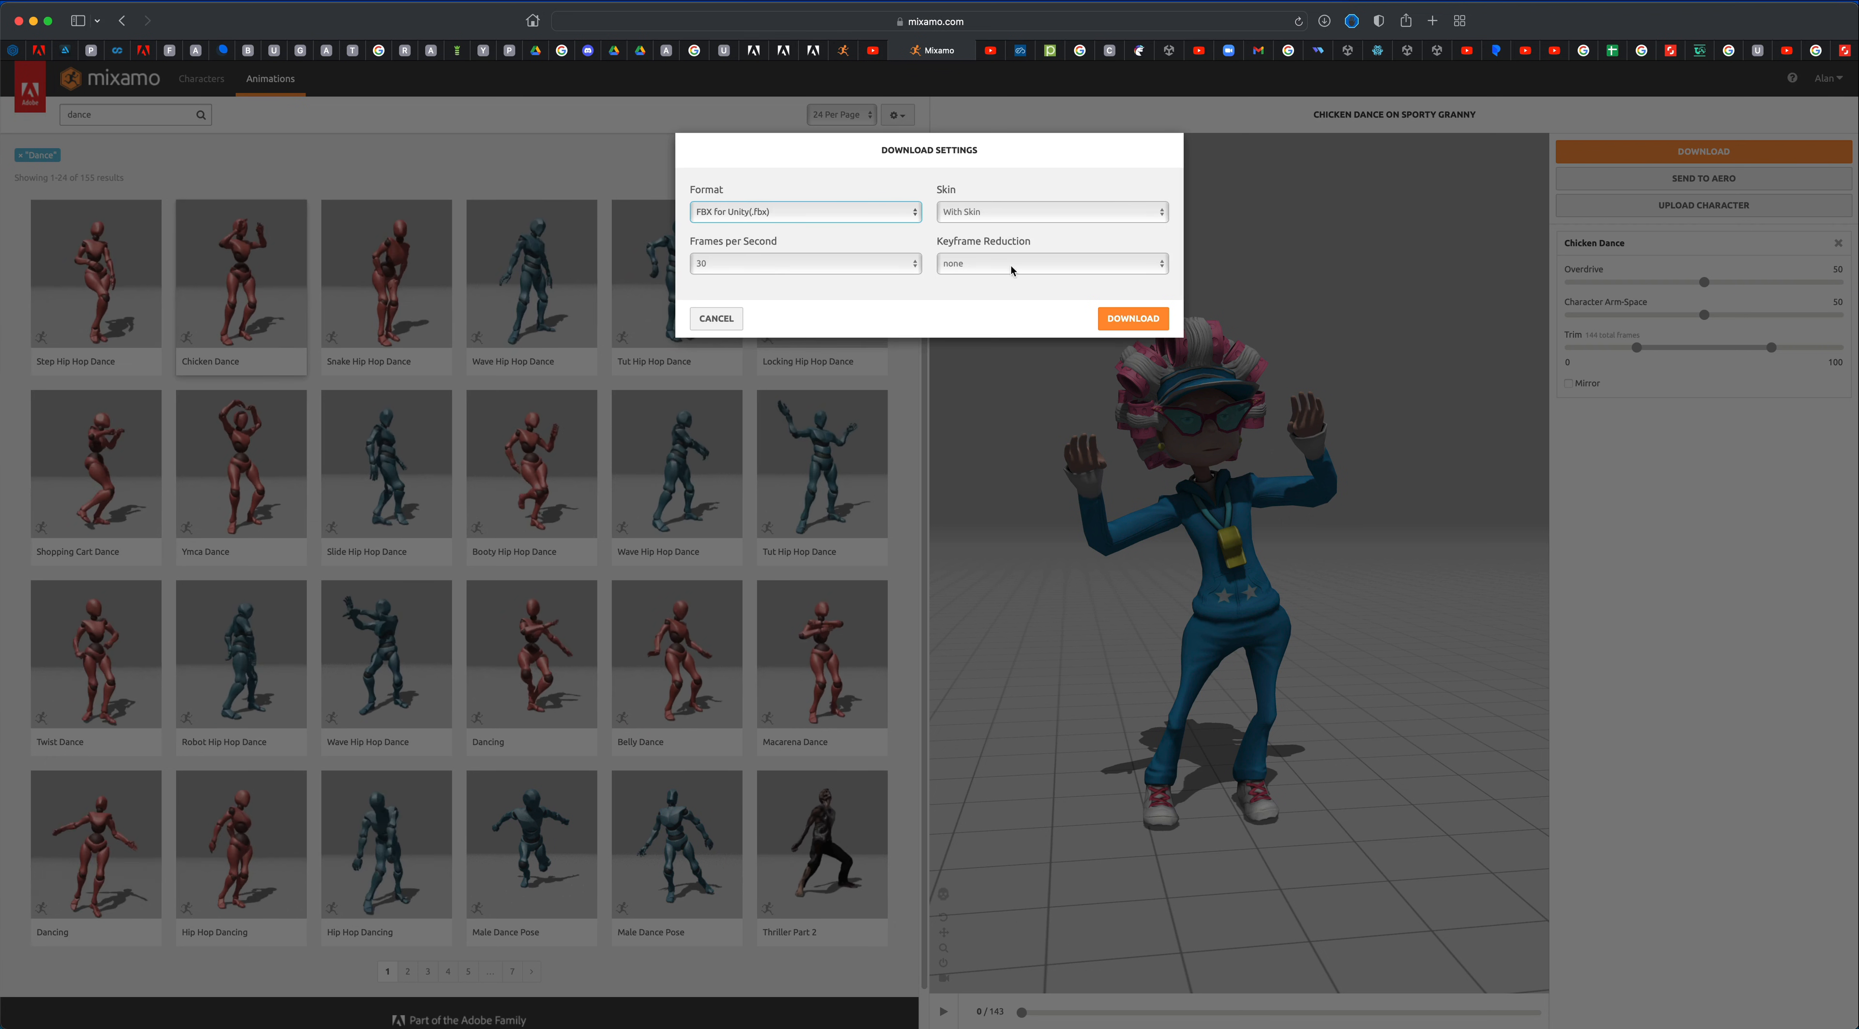
left_click(1148, 322)
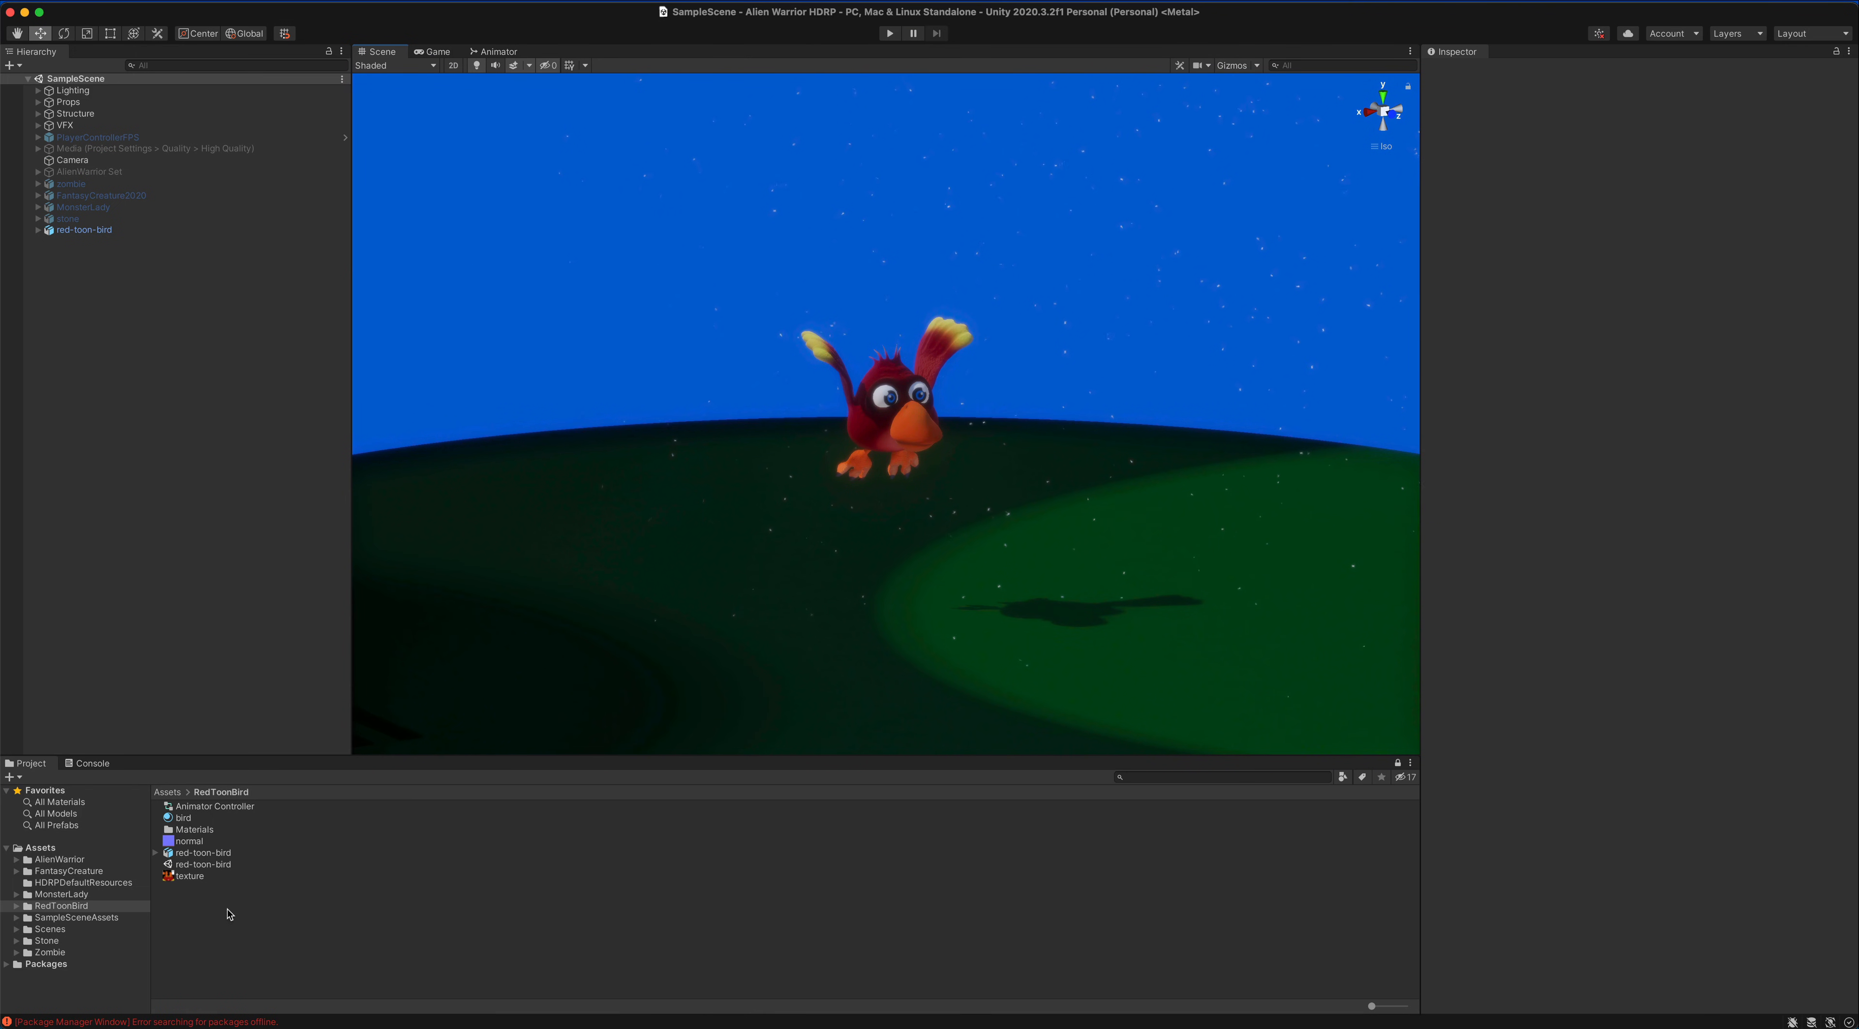
- Switch to Unity and create a folder named GrannyTest inside the RedToonBird assets folder
right_click(260, 928)
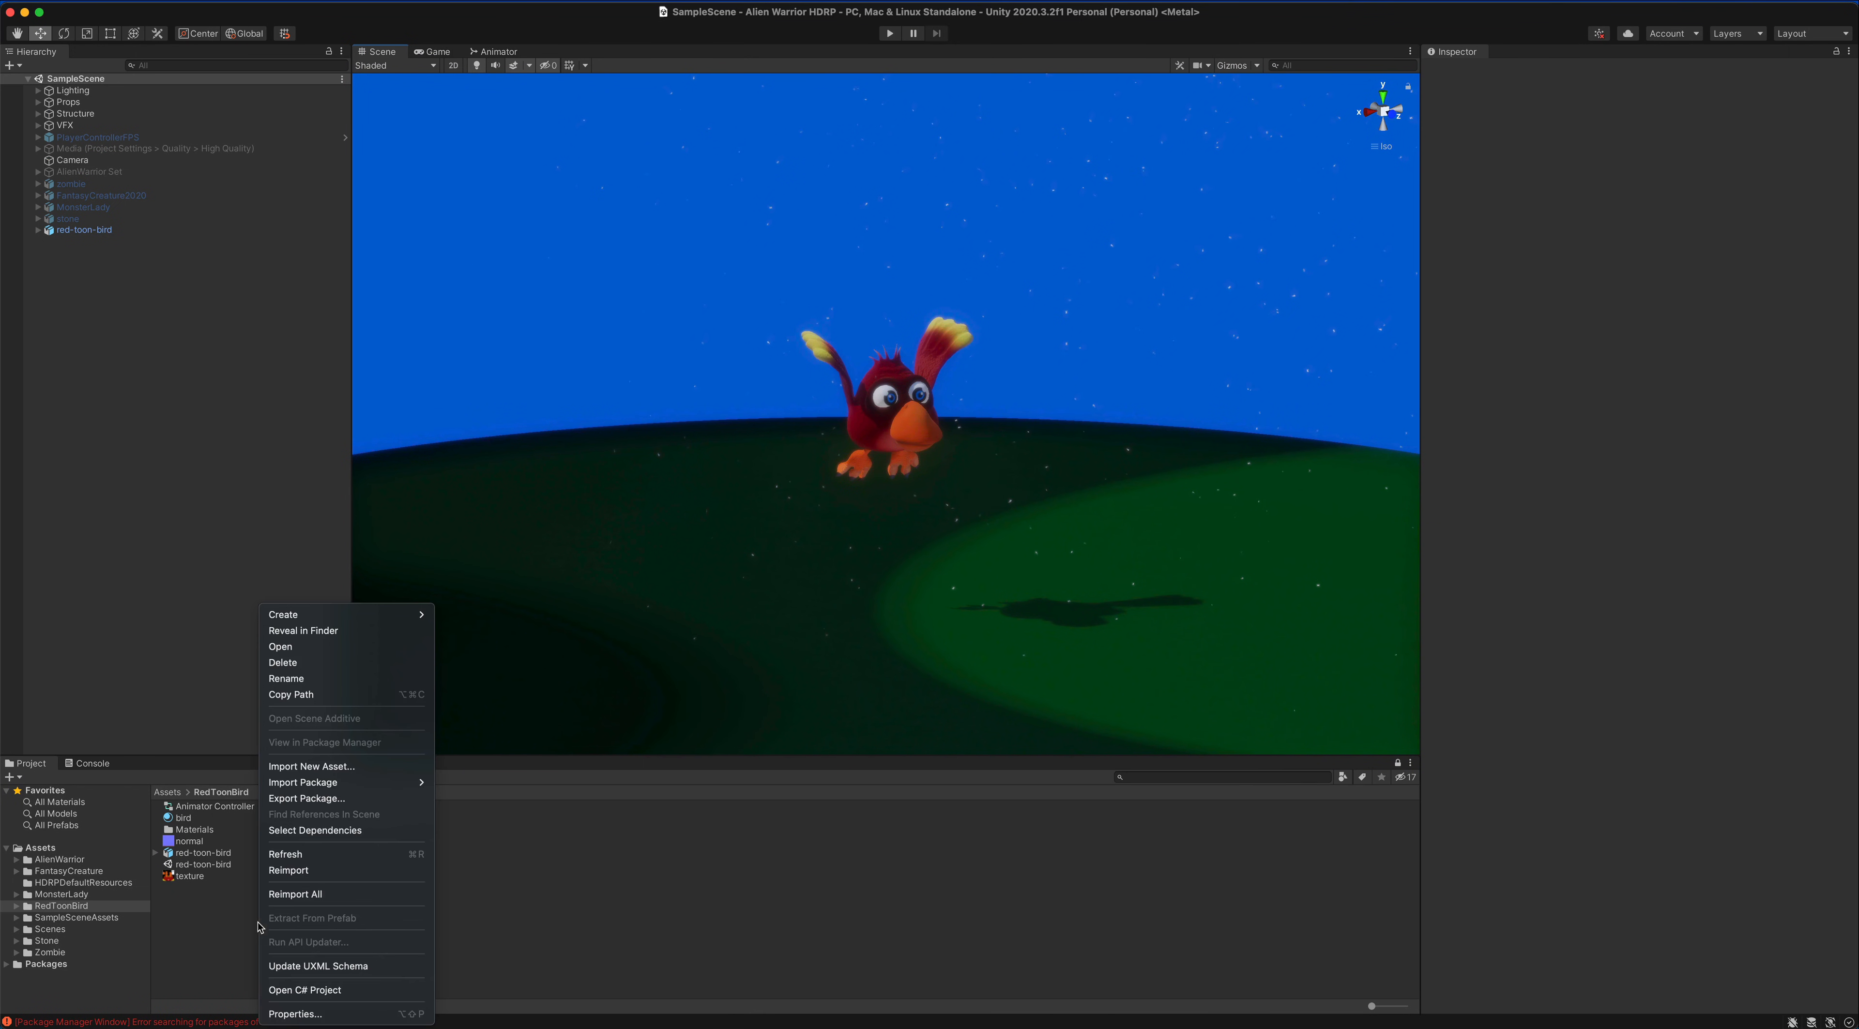
mouse_move(329, 623)
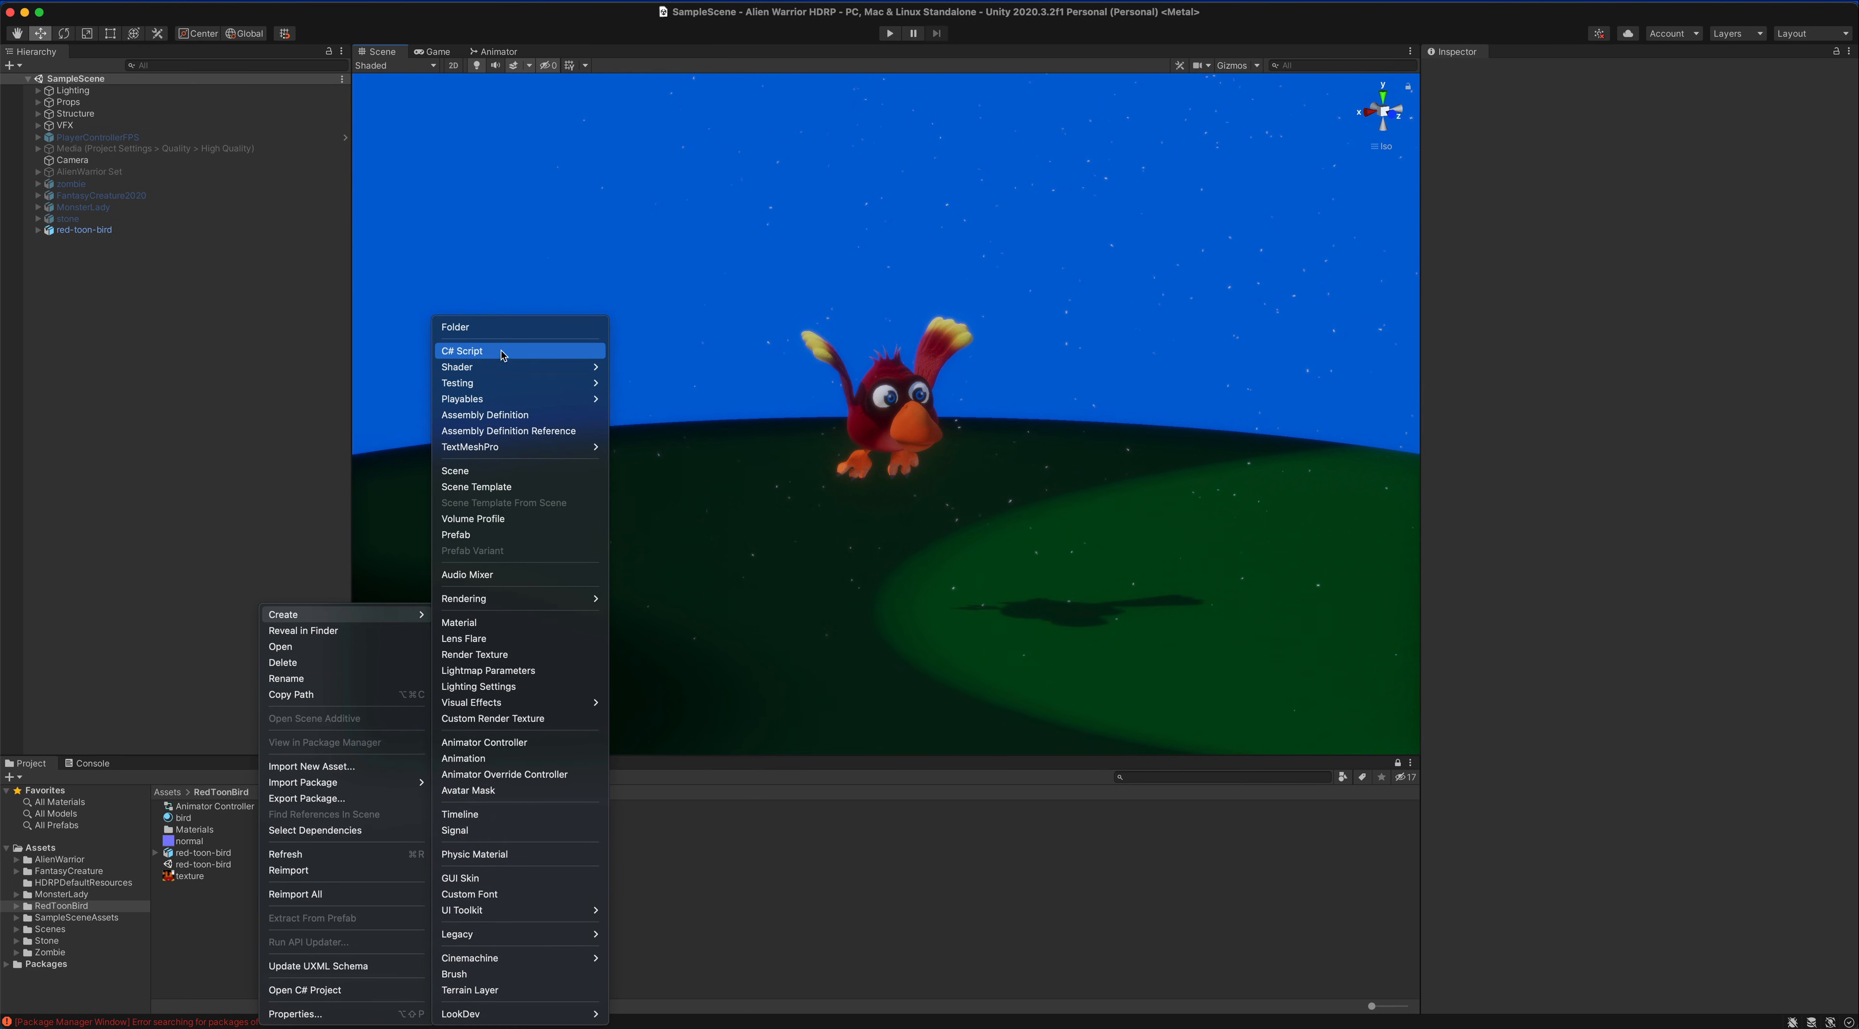
left_click(503, 328)
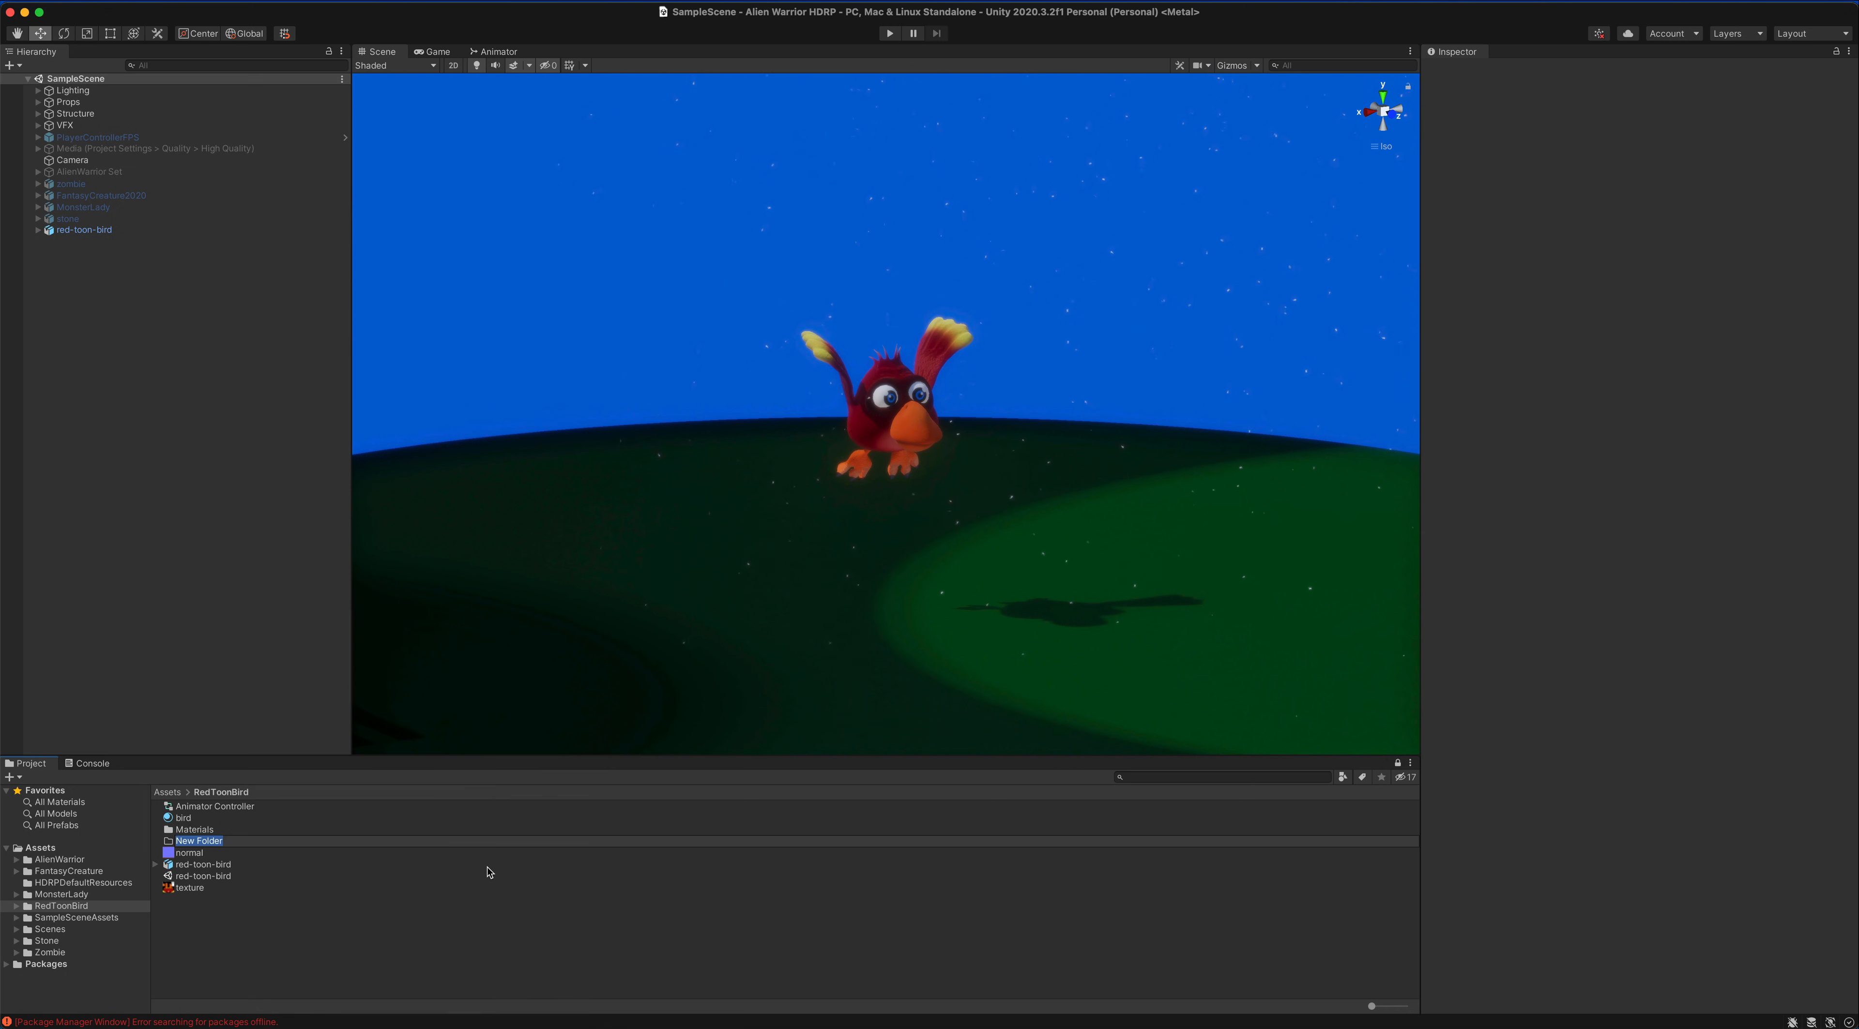
type("GrannyTest")
key("Return")
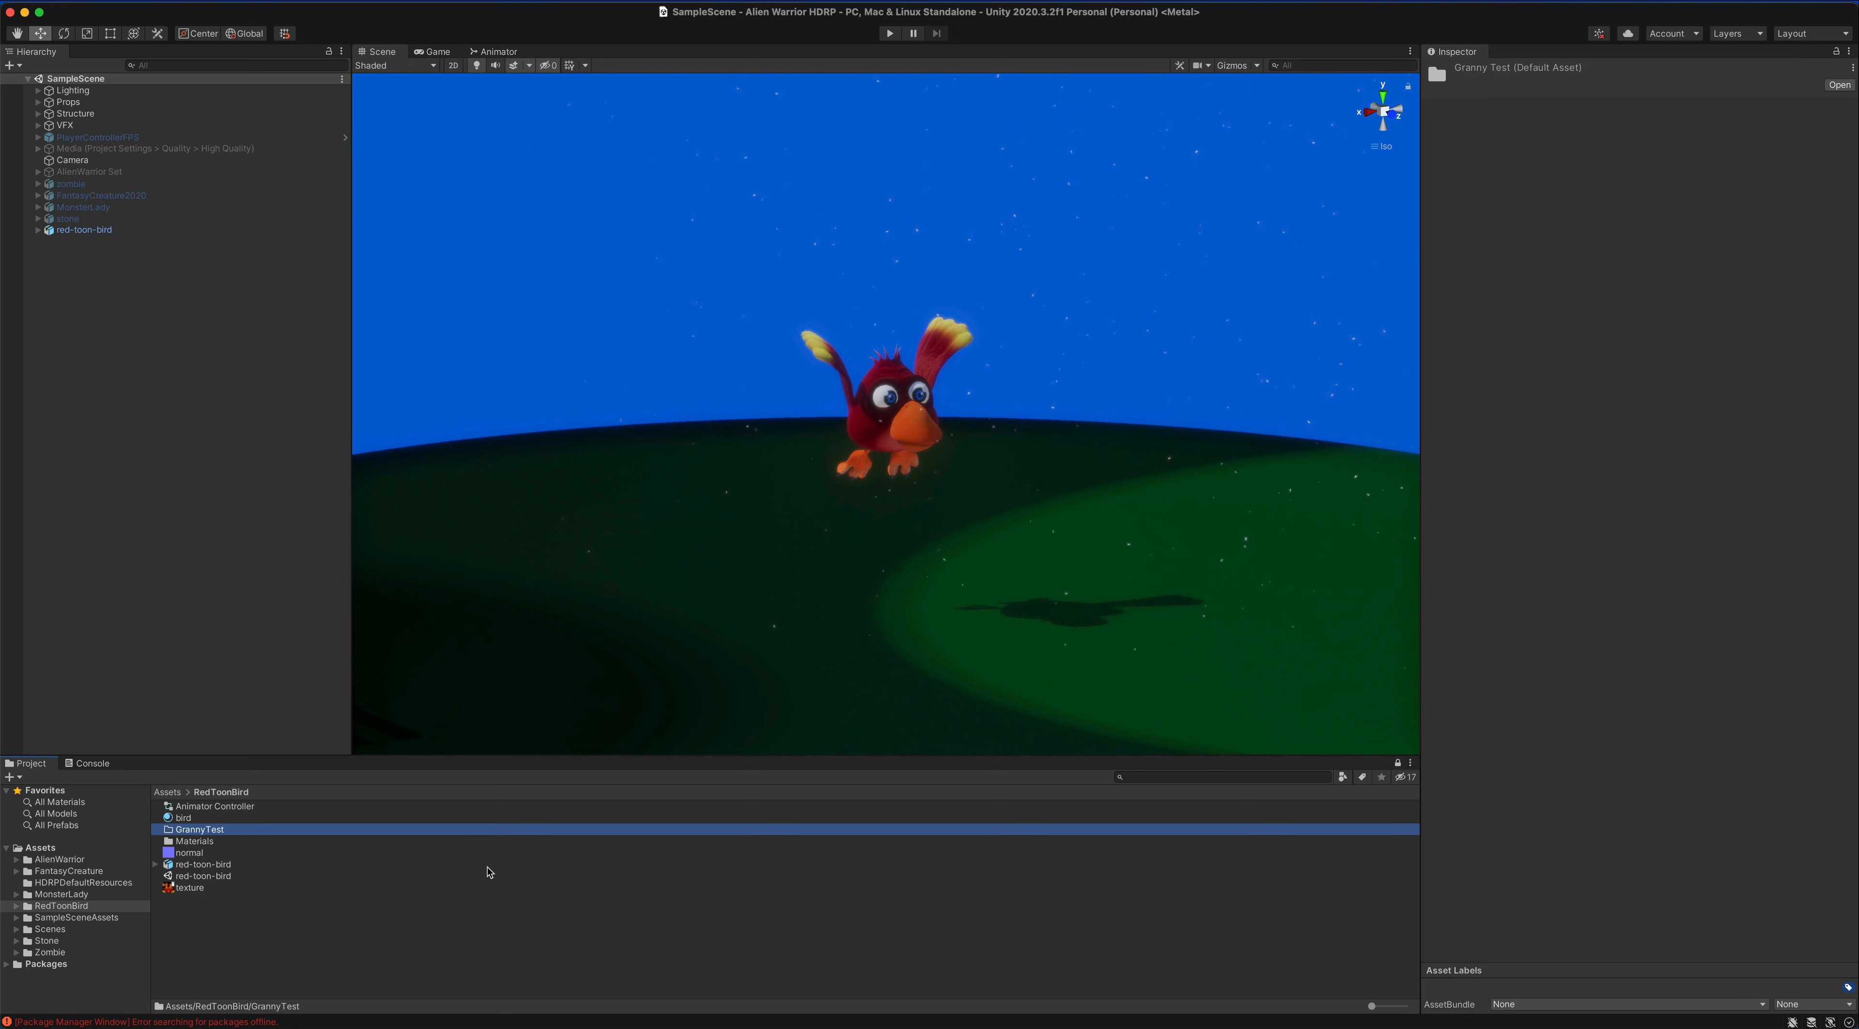
- Import the downloaded sporty_granny@Chicken Dance FBX file from the Downloads folder into the GrannyTest folder
double_click(212, 834)
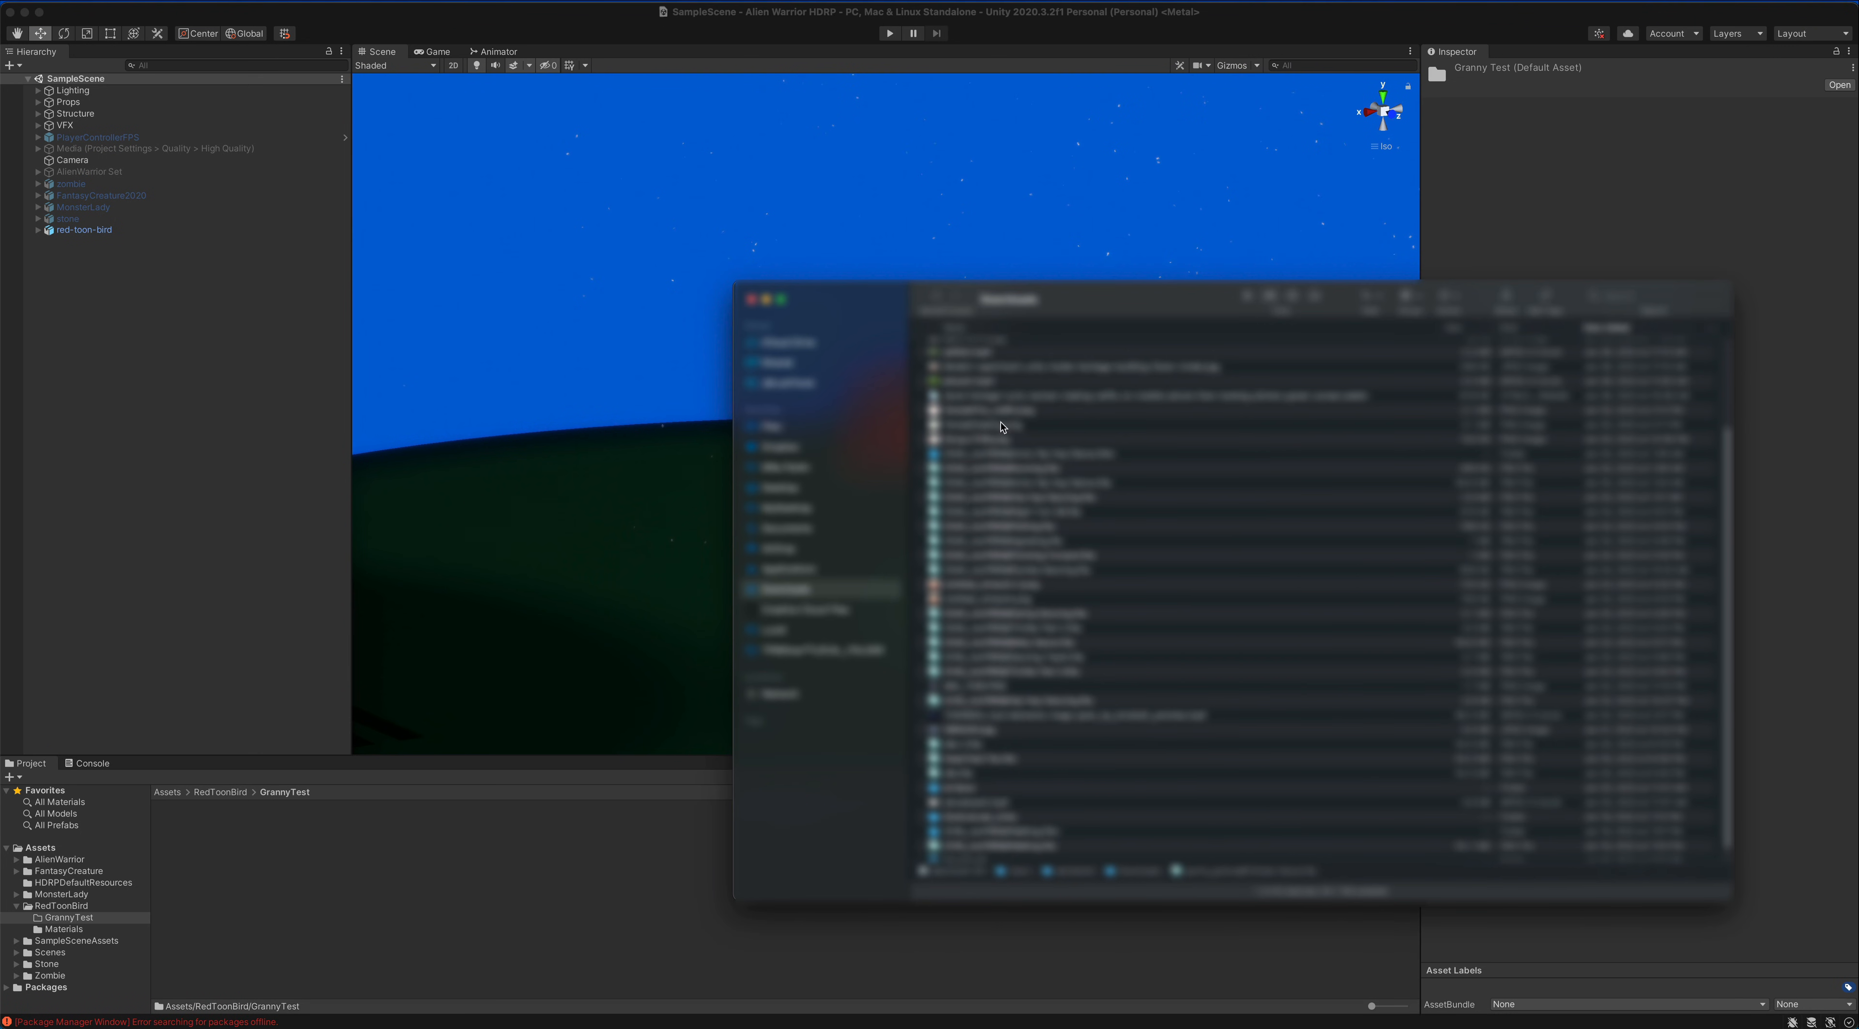
scroll(1068, 468, "up", 3)
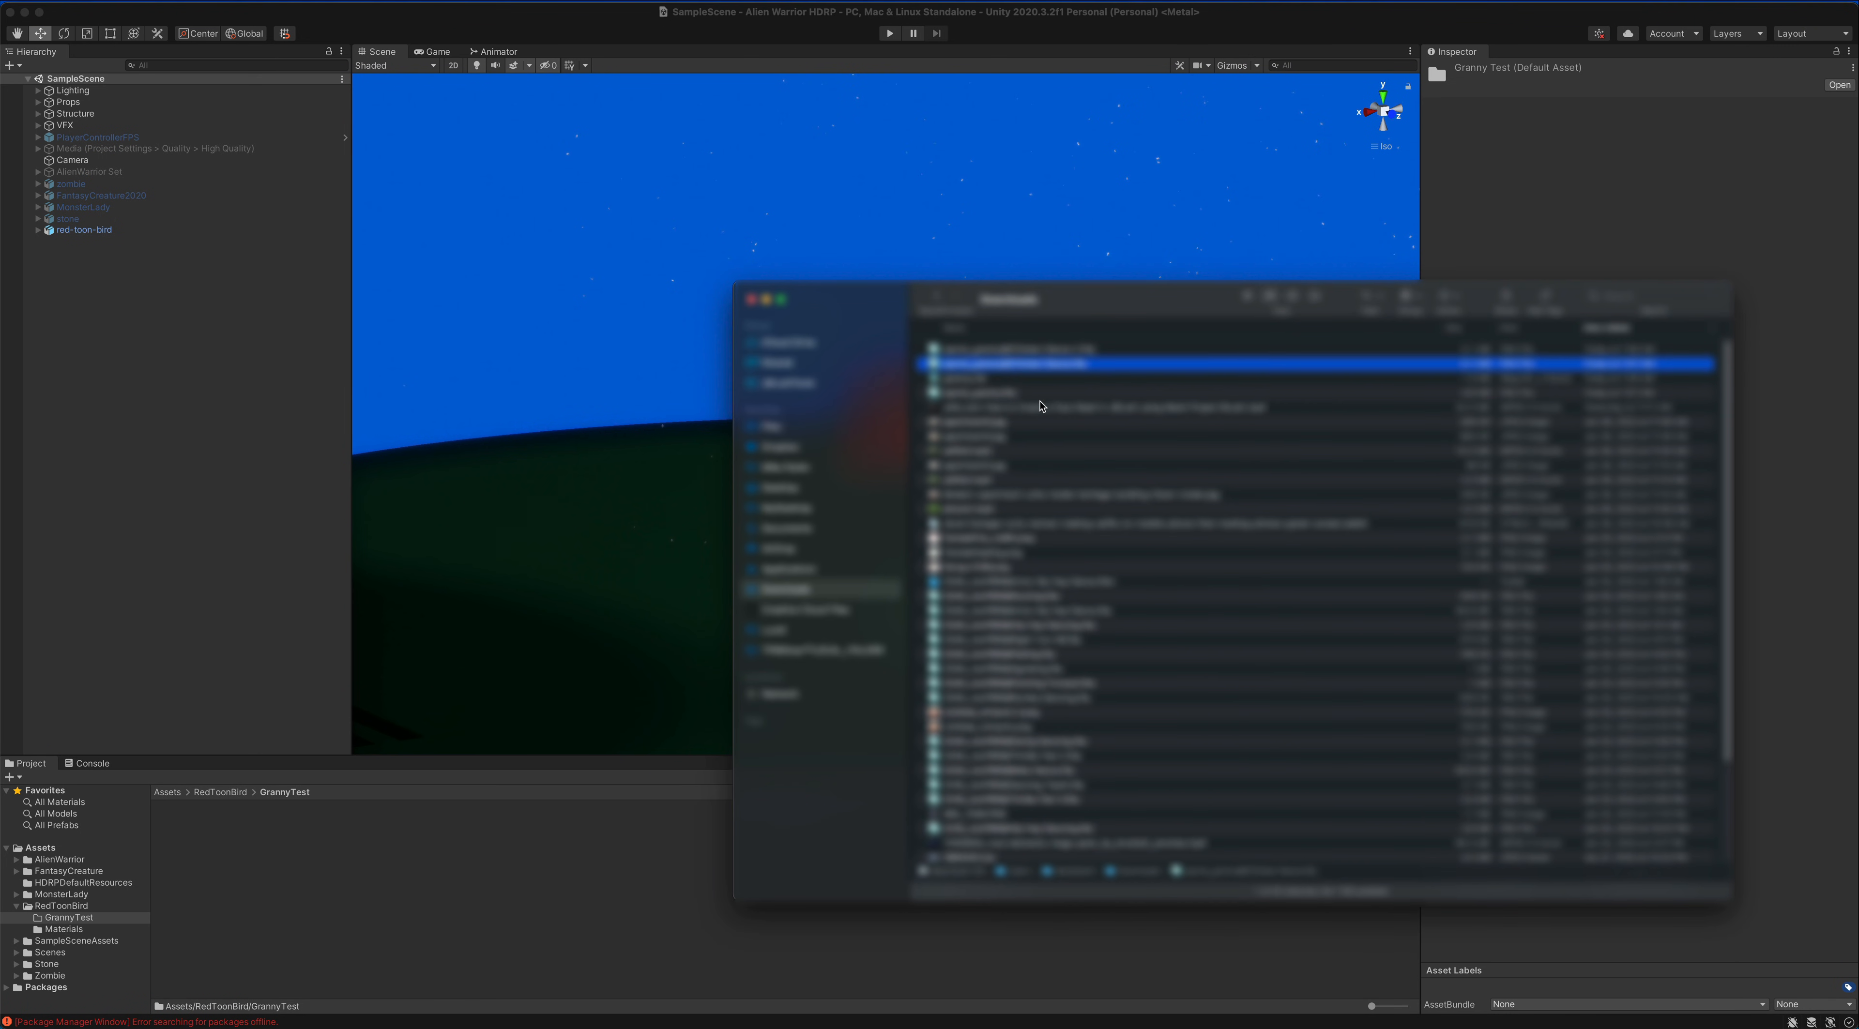
left_click(1020, 353)
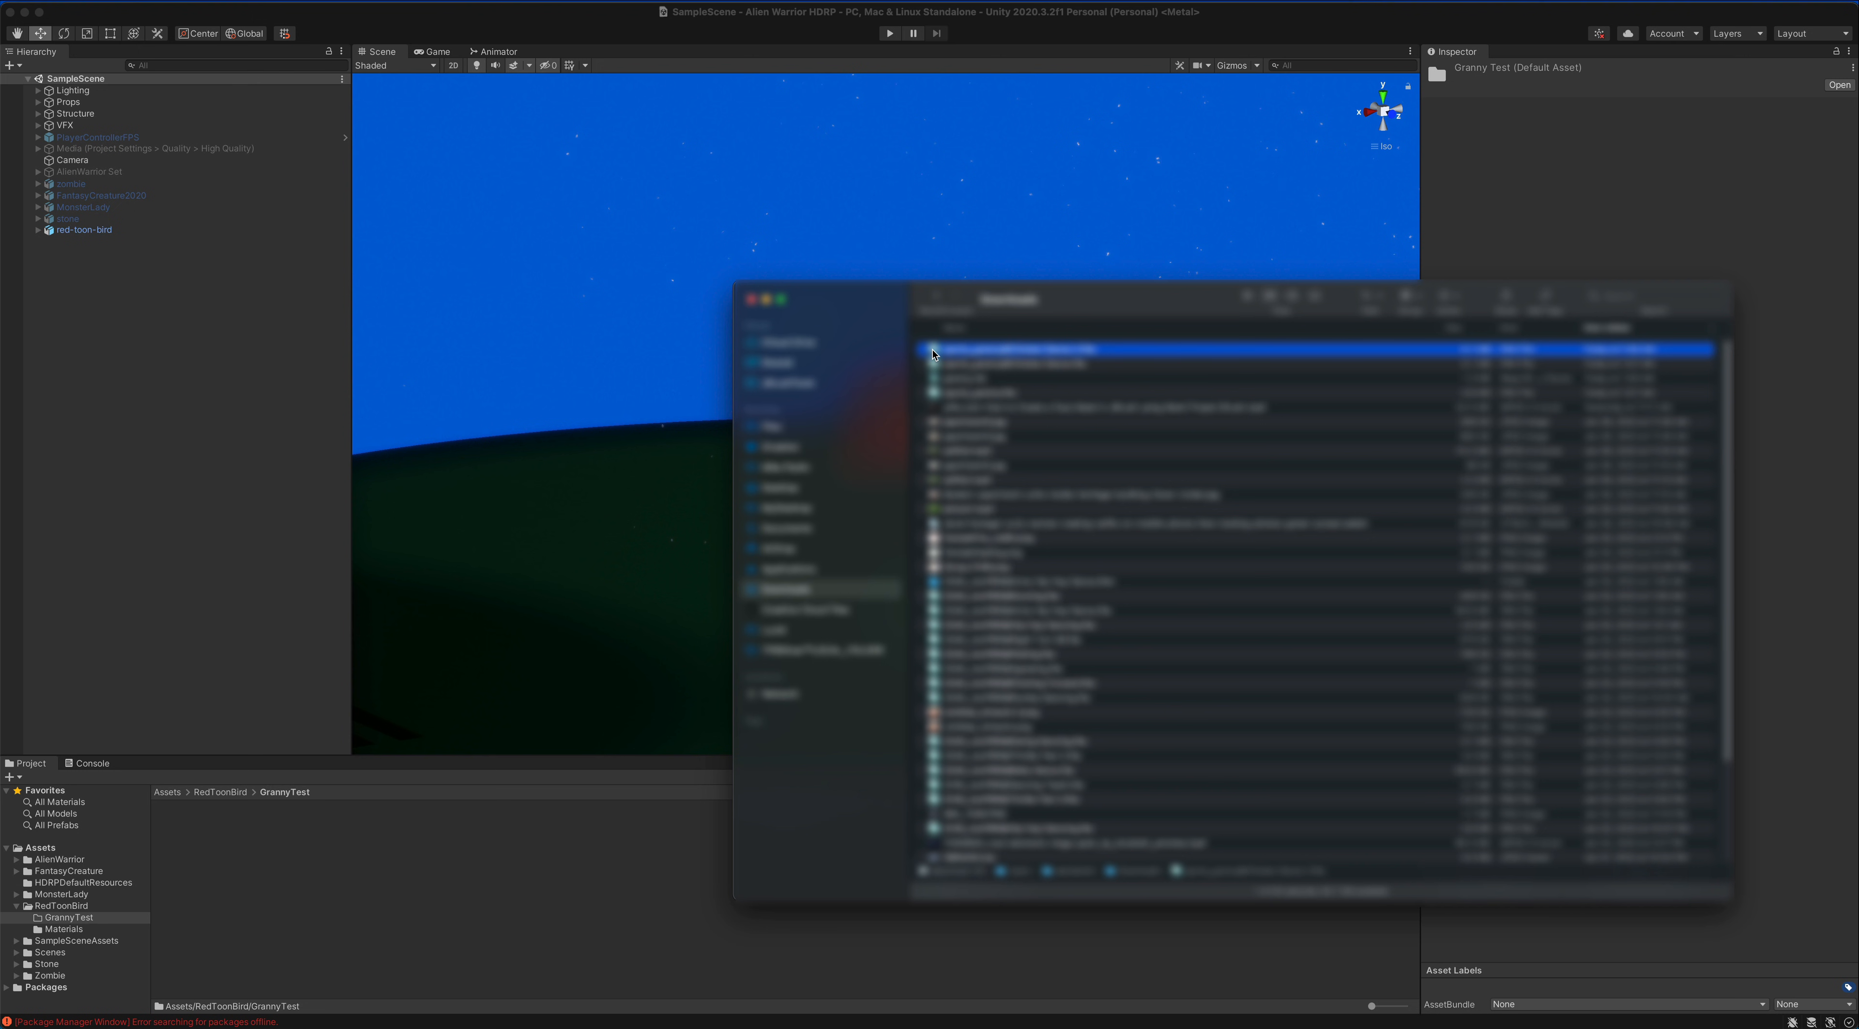
left_click(930, 366)
left_click_drag(937, 366, 421, 874)
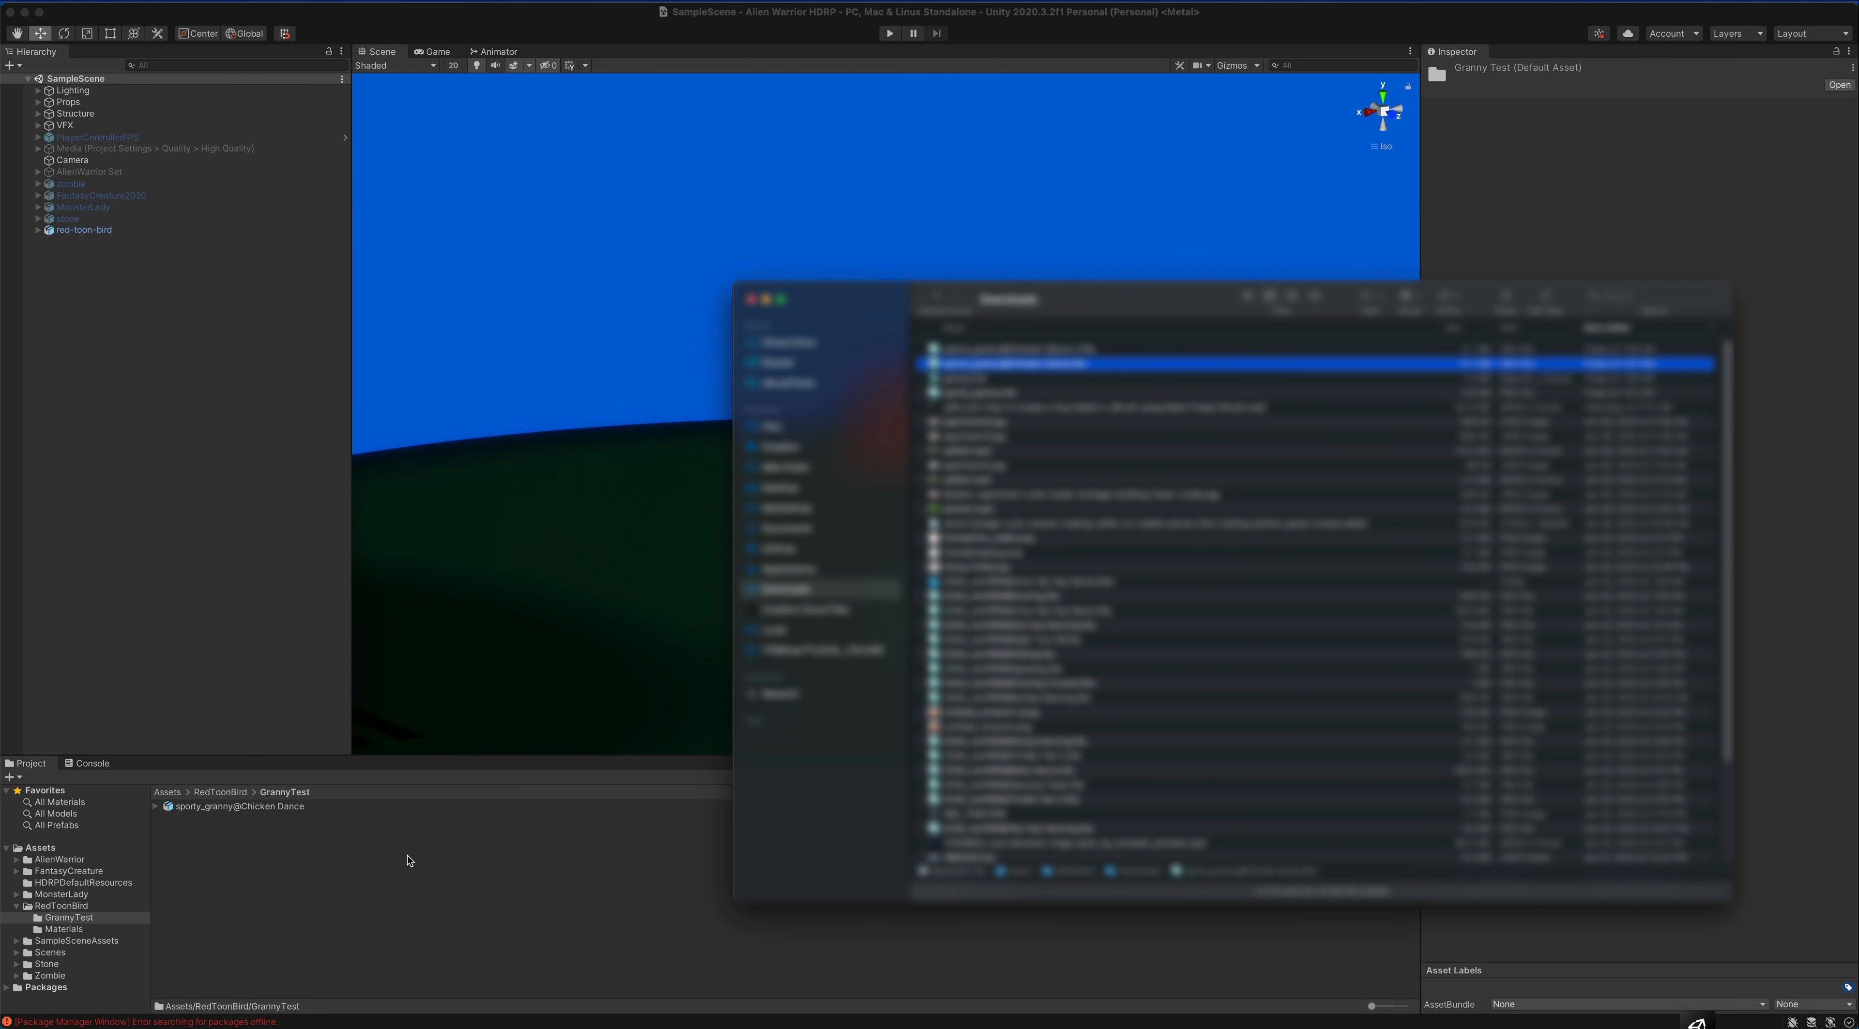
left_click(409, 861)
- Preview the Chicken Dance clip of the imported sporty_granny model and stop the playback
left_click(291, 809)
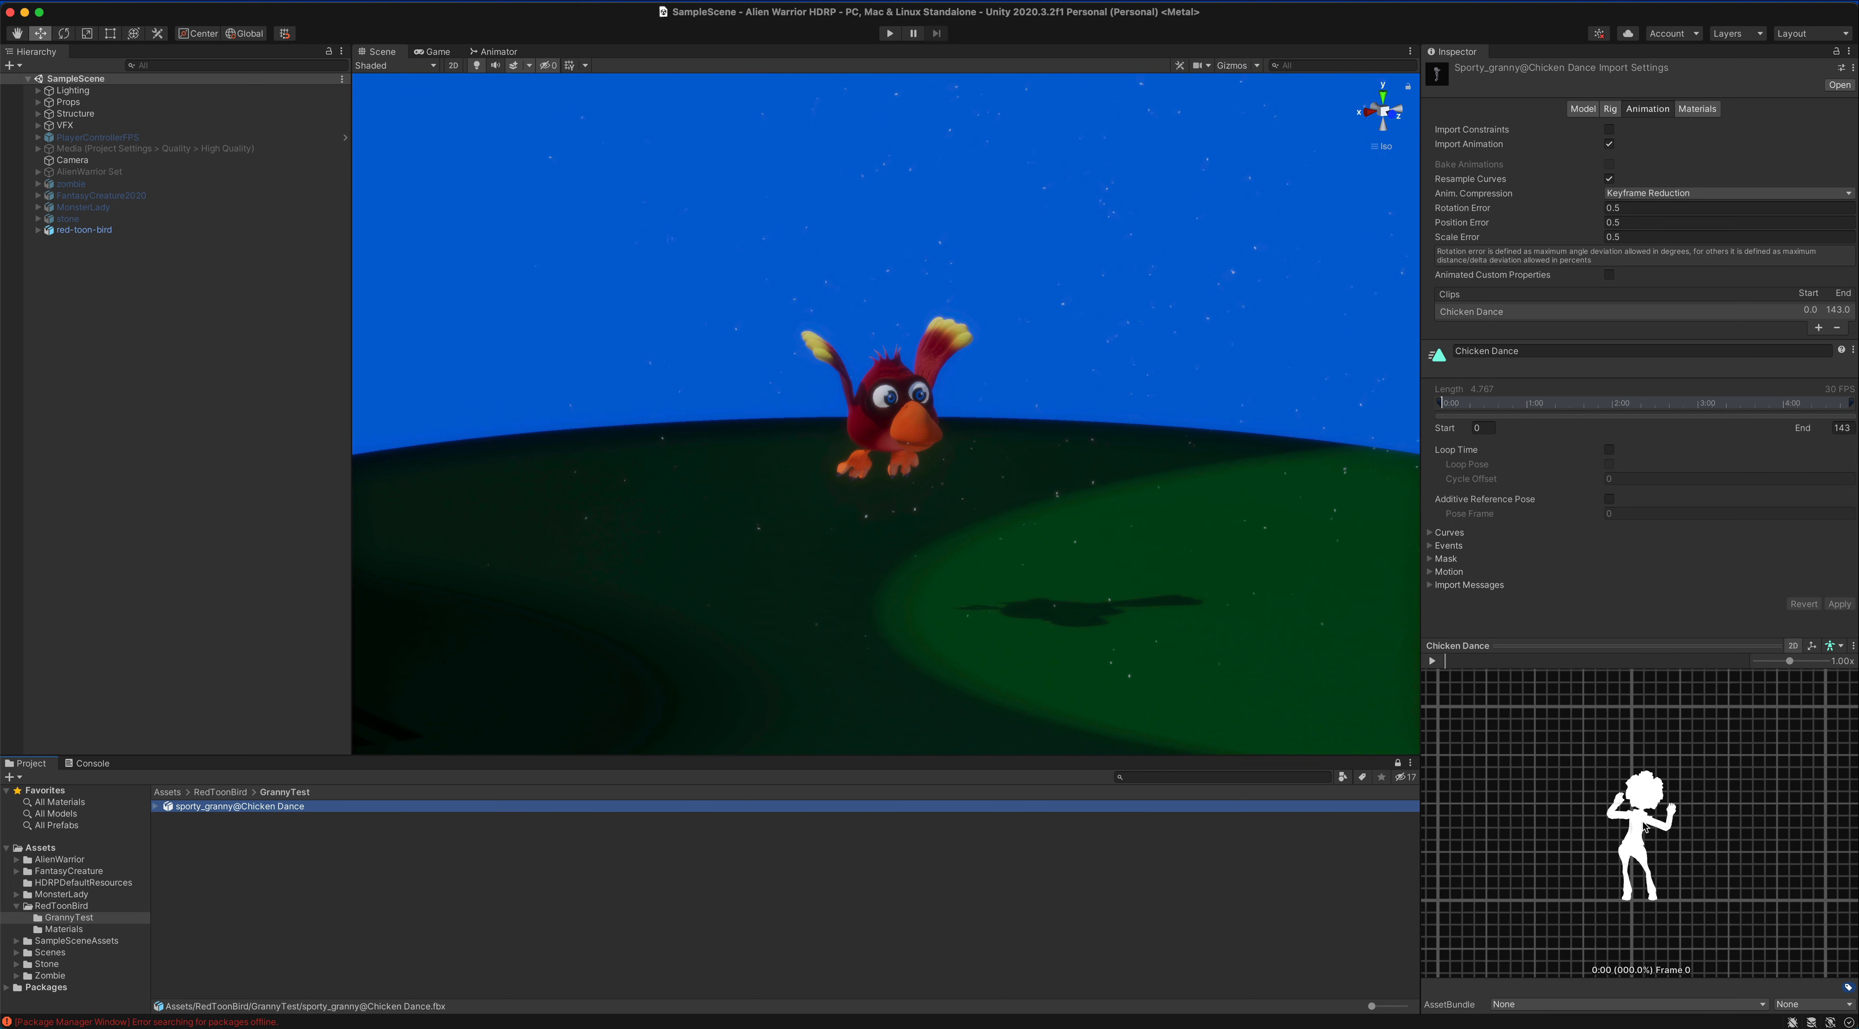
left_click_drag(1646, 827, 1456, 801)
middle_click_drag(1671, 797, 1678, 787)
left_click(1432, 661)
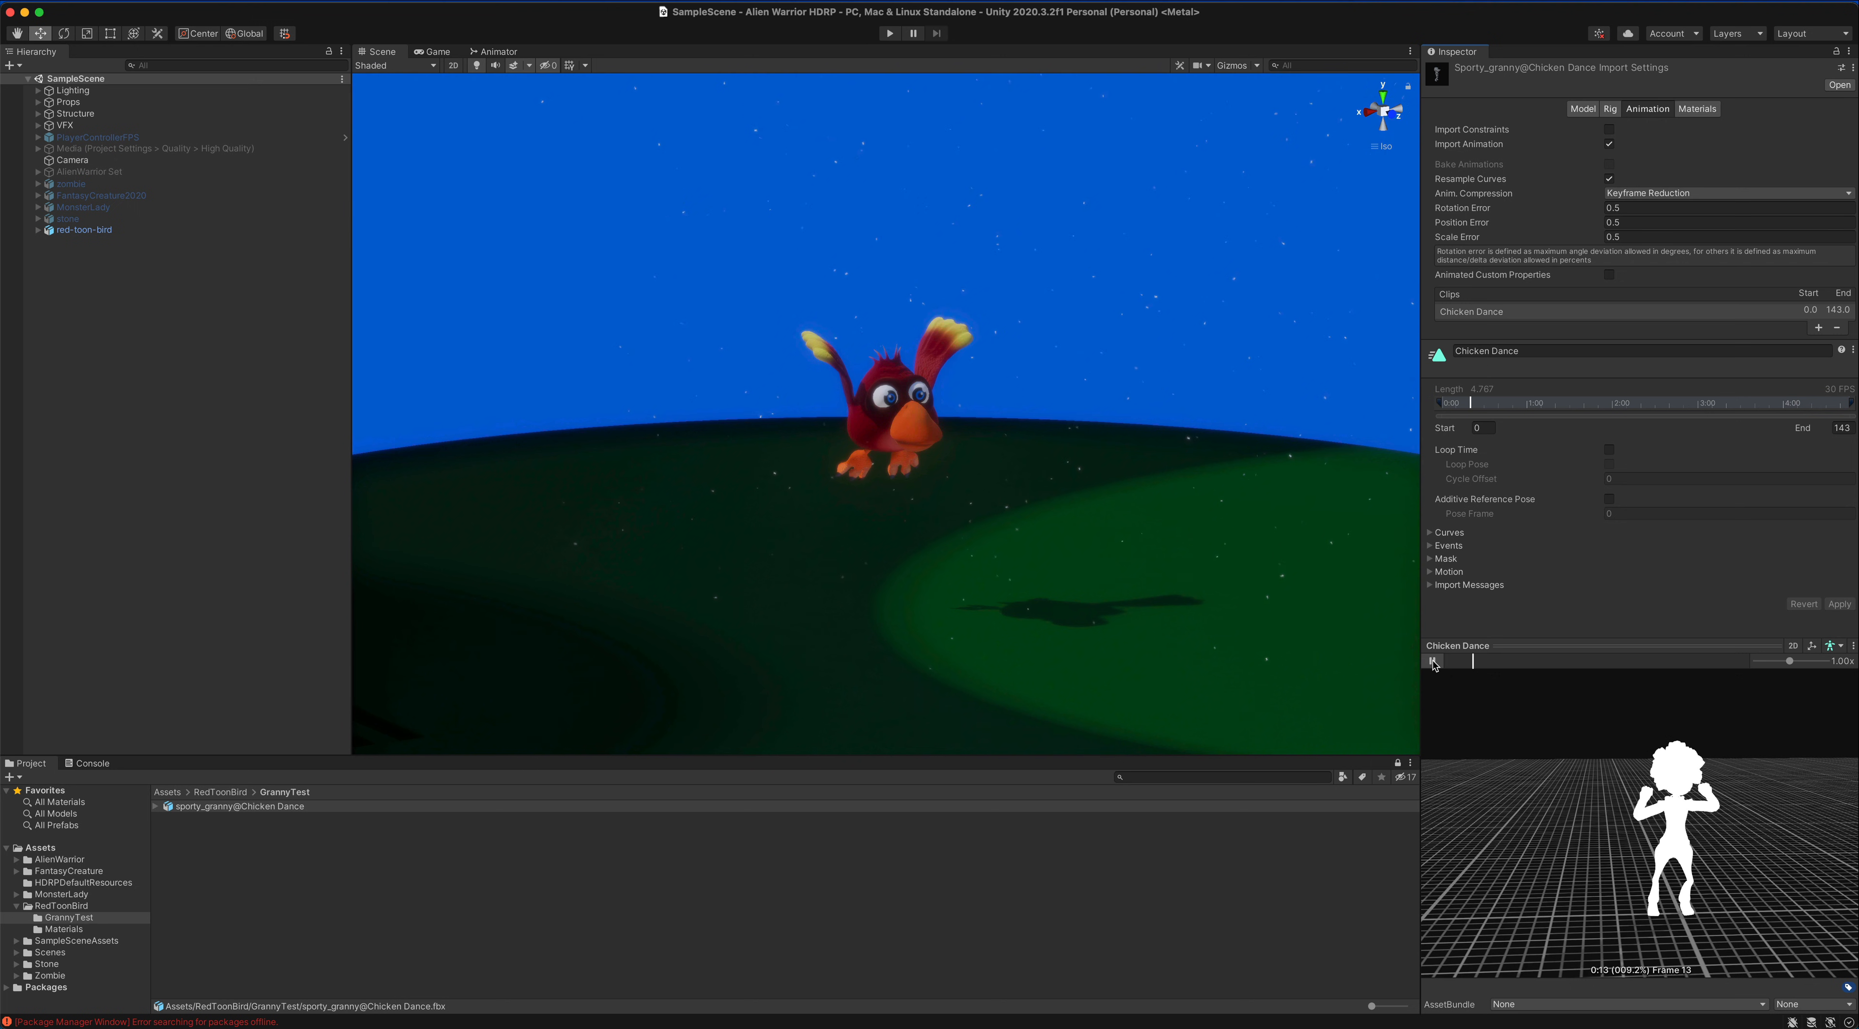
left_click(1433, 662)
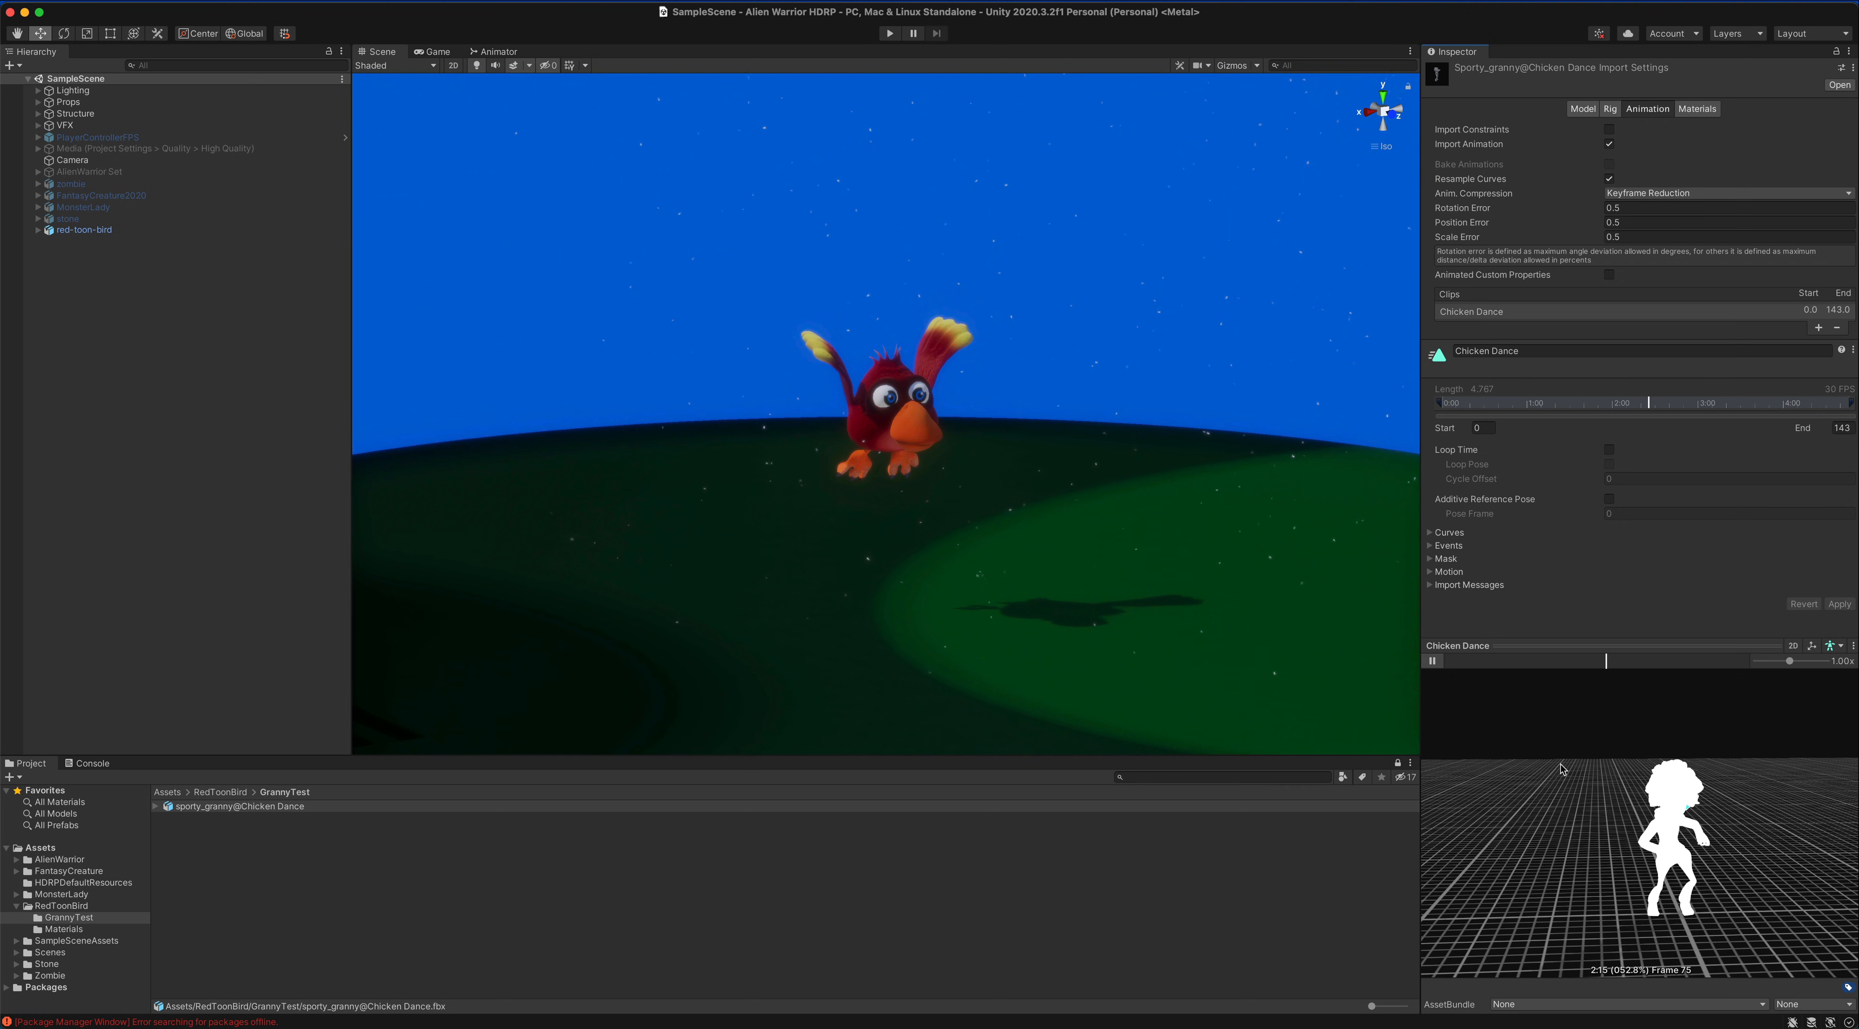
mouse_move(1585, 781)
middle_mouse_down()
mouse_move(1560, 755)
mouse_move(1591, 777)
middle_mouse_up()
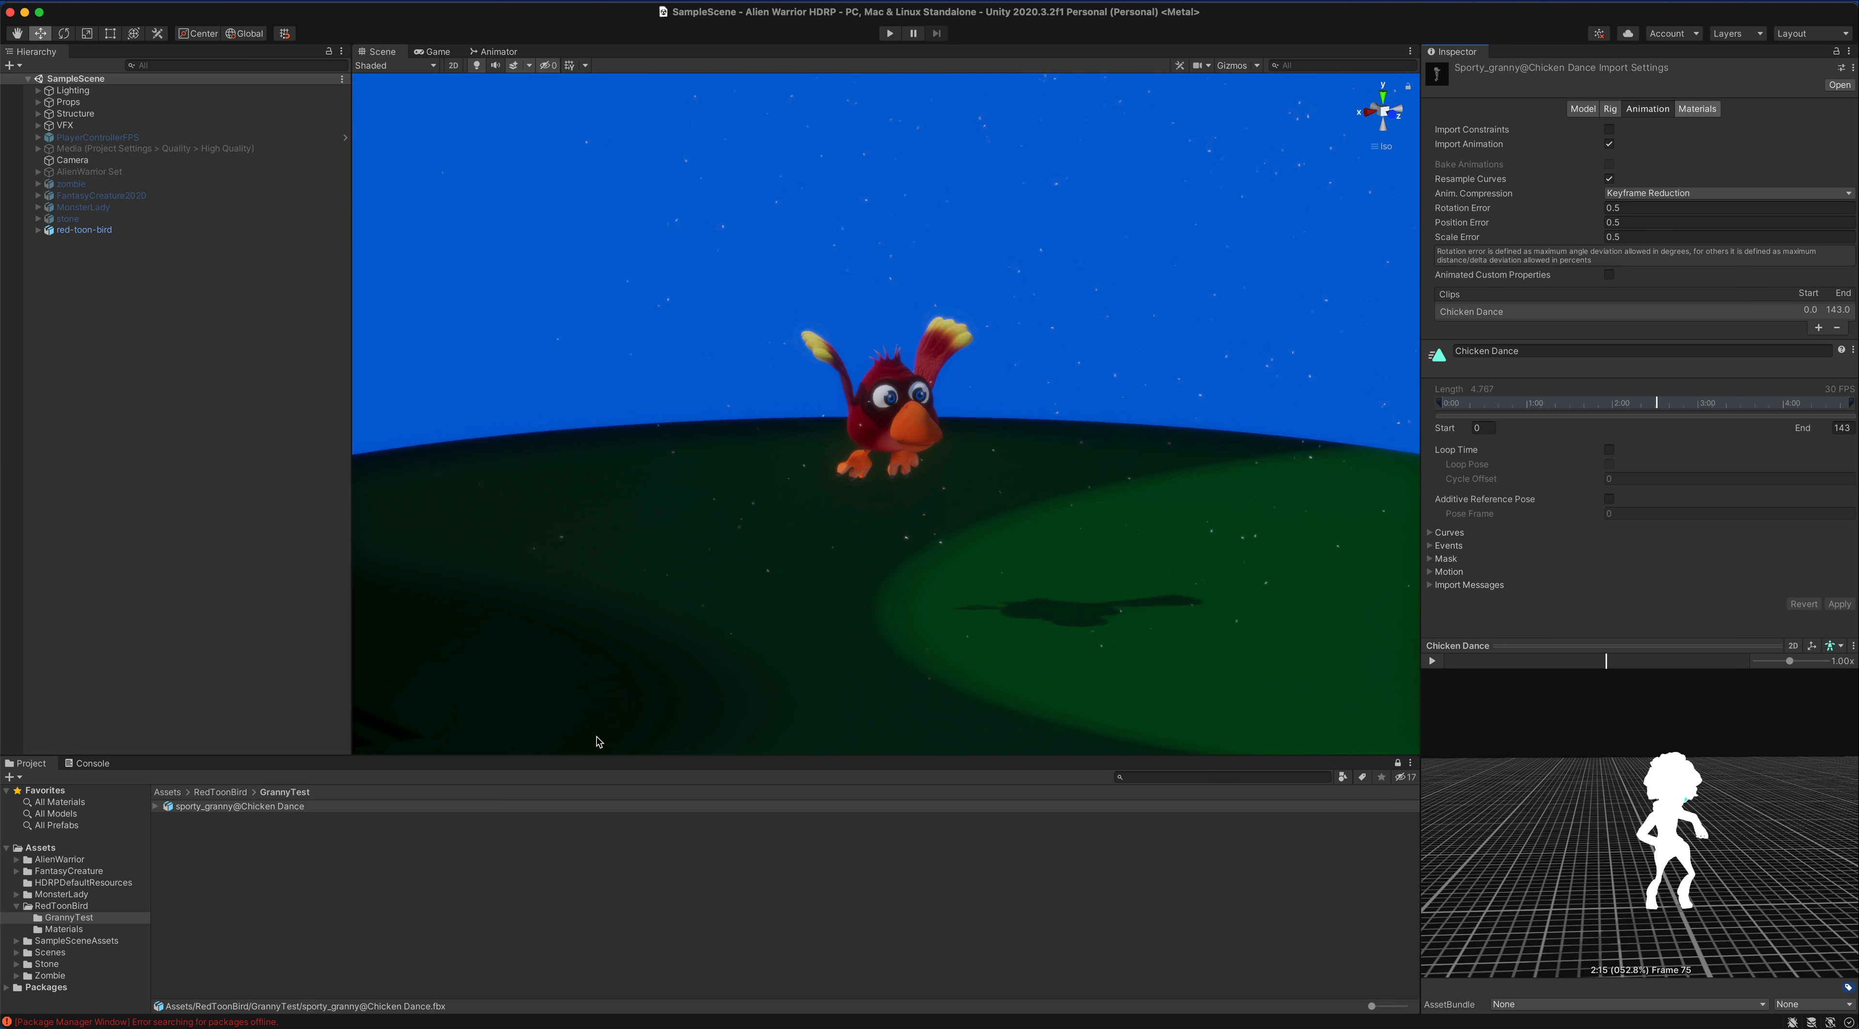
- Extract the textures and embedded materials of the imported sporty_granny@Chicken Dance model into the GrannyTest folder
left_click(205, 809)
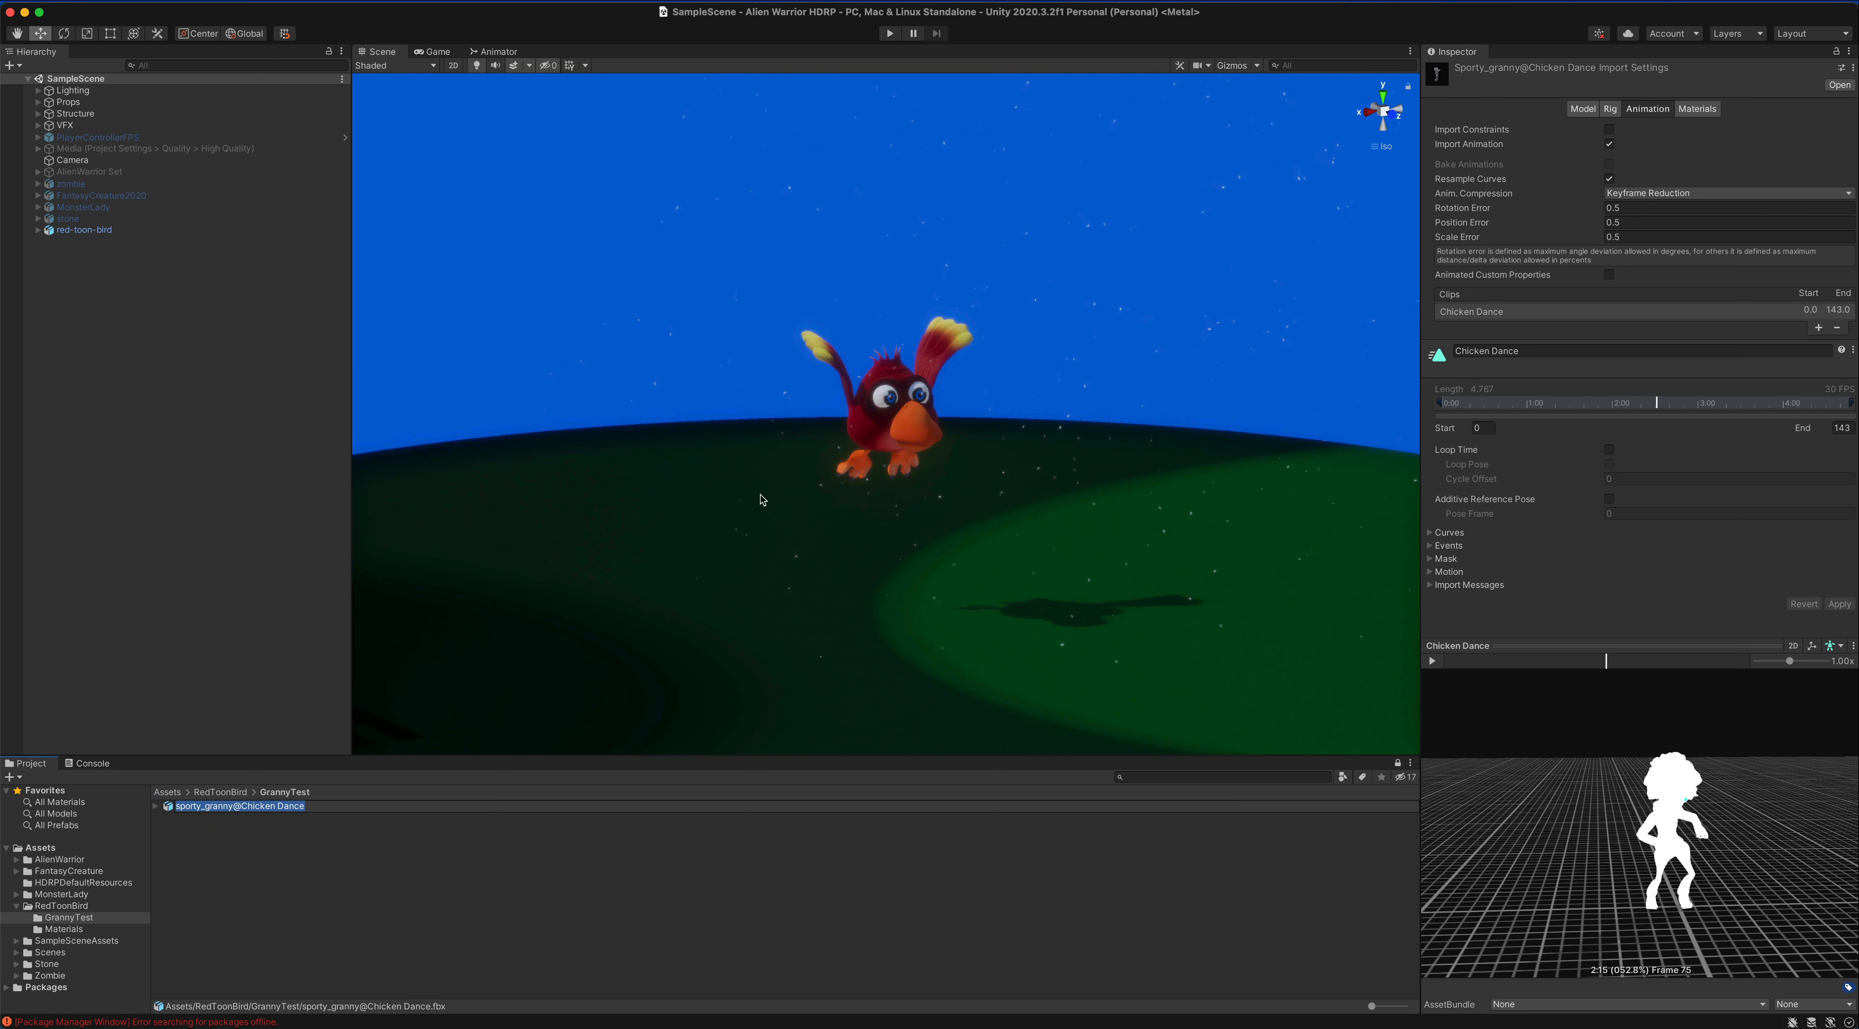
key("Return")
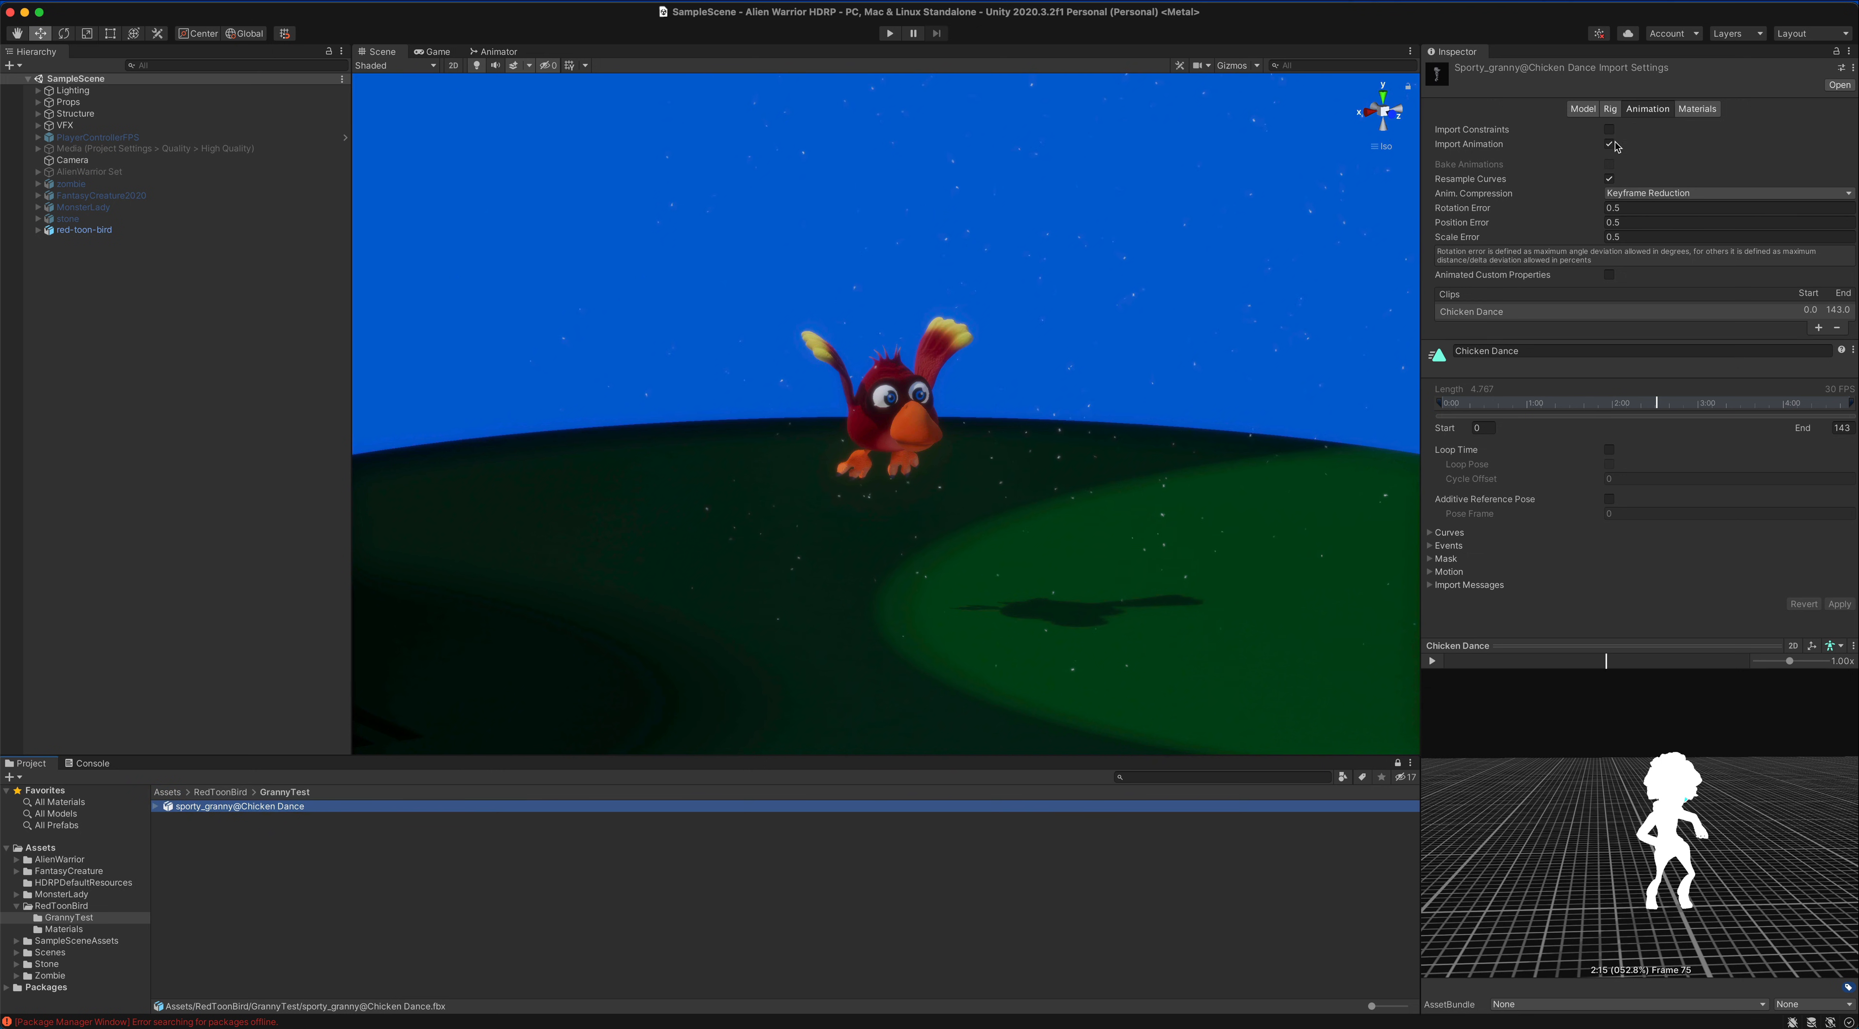
left_click(1692, 110)
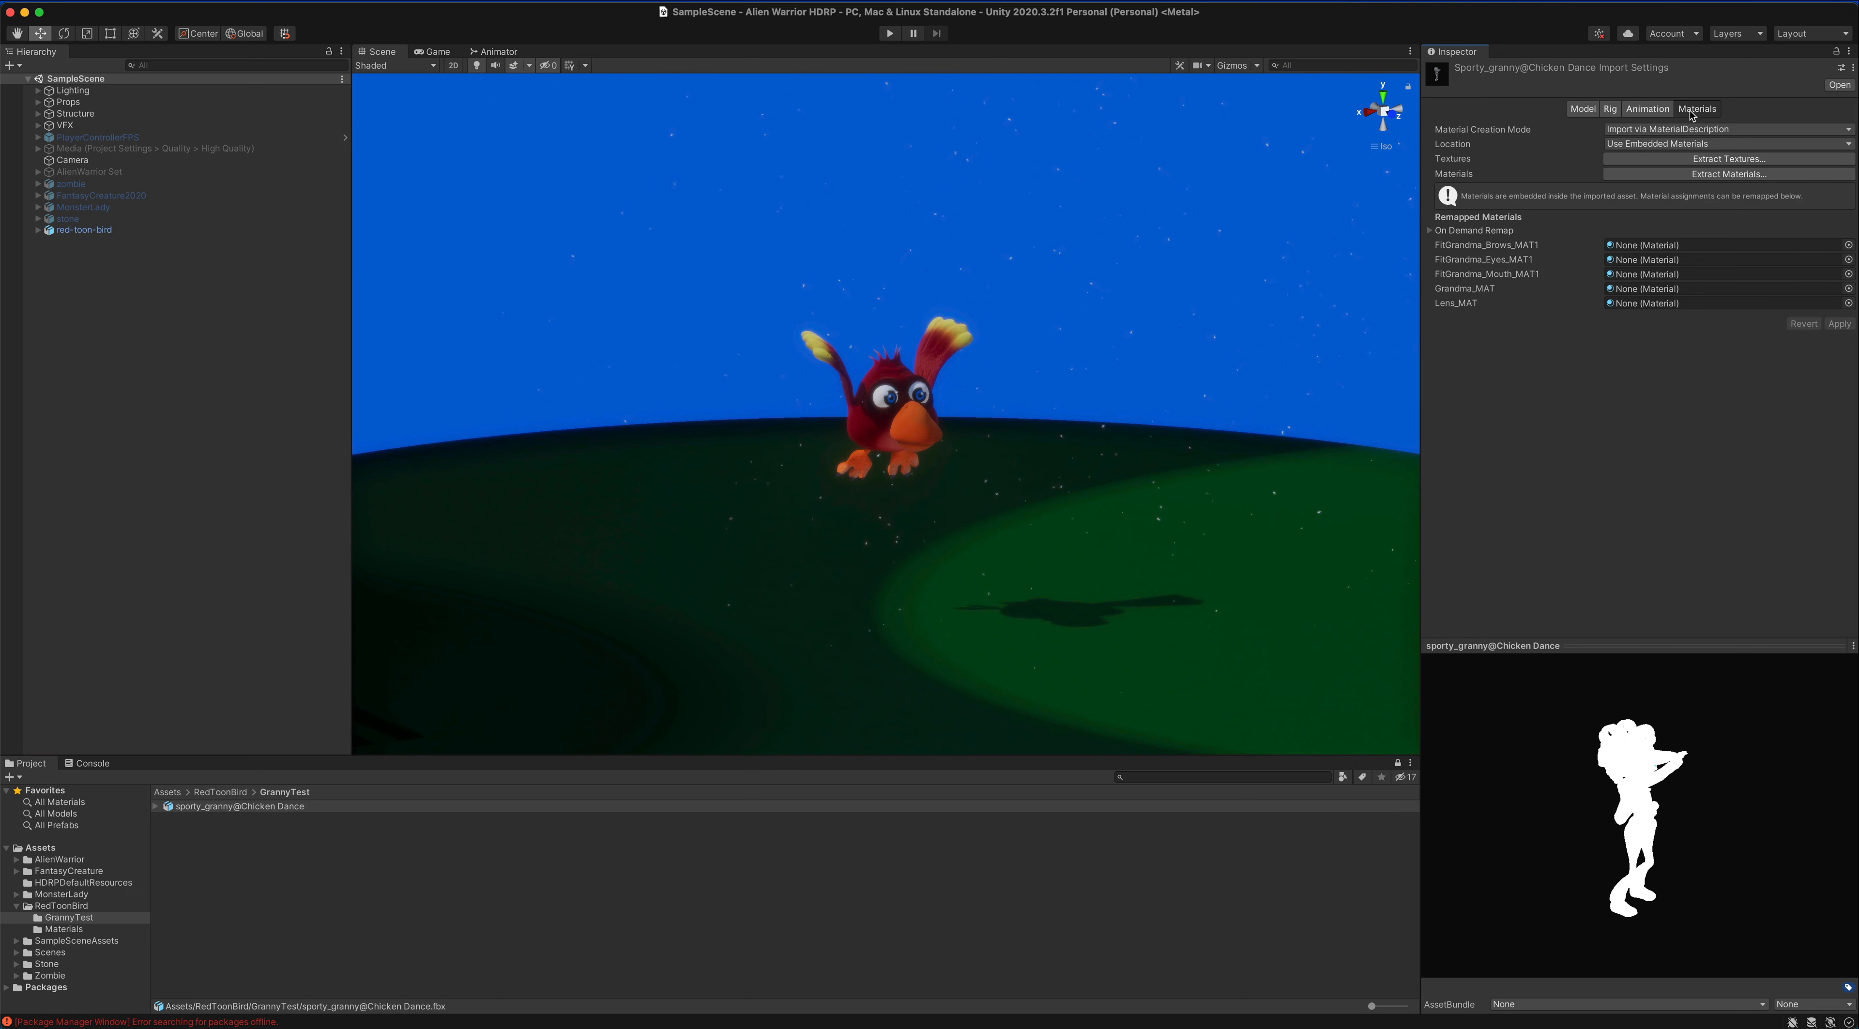
left_click(1678, 160)
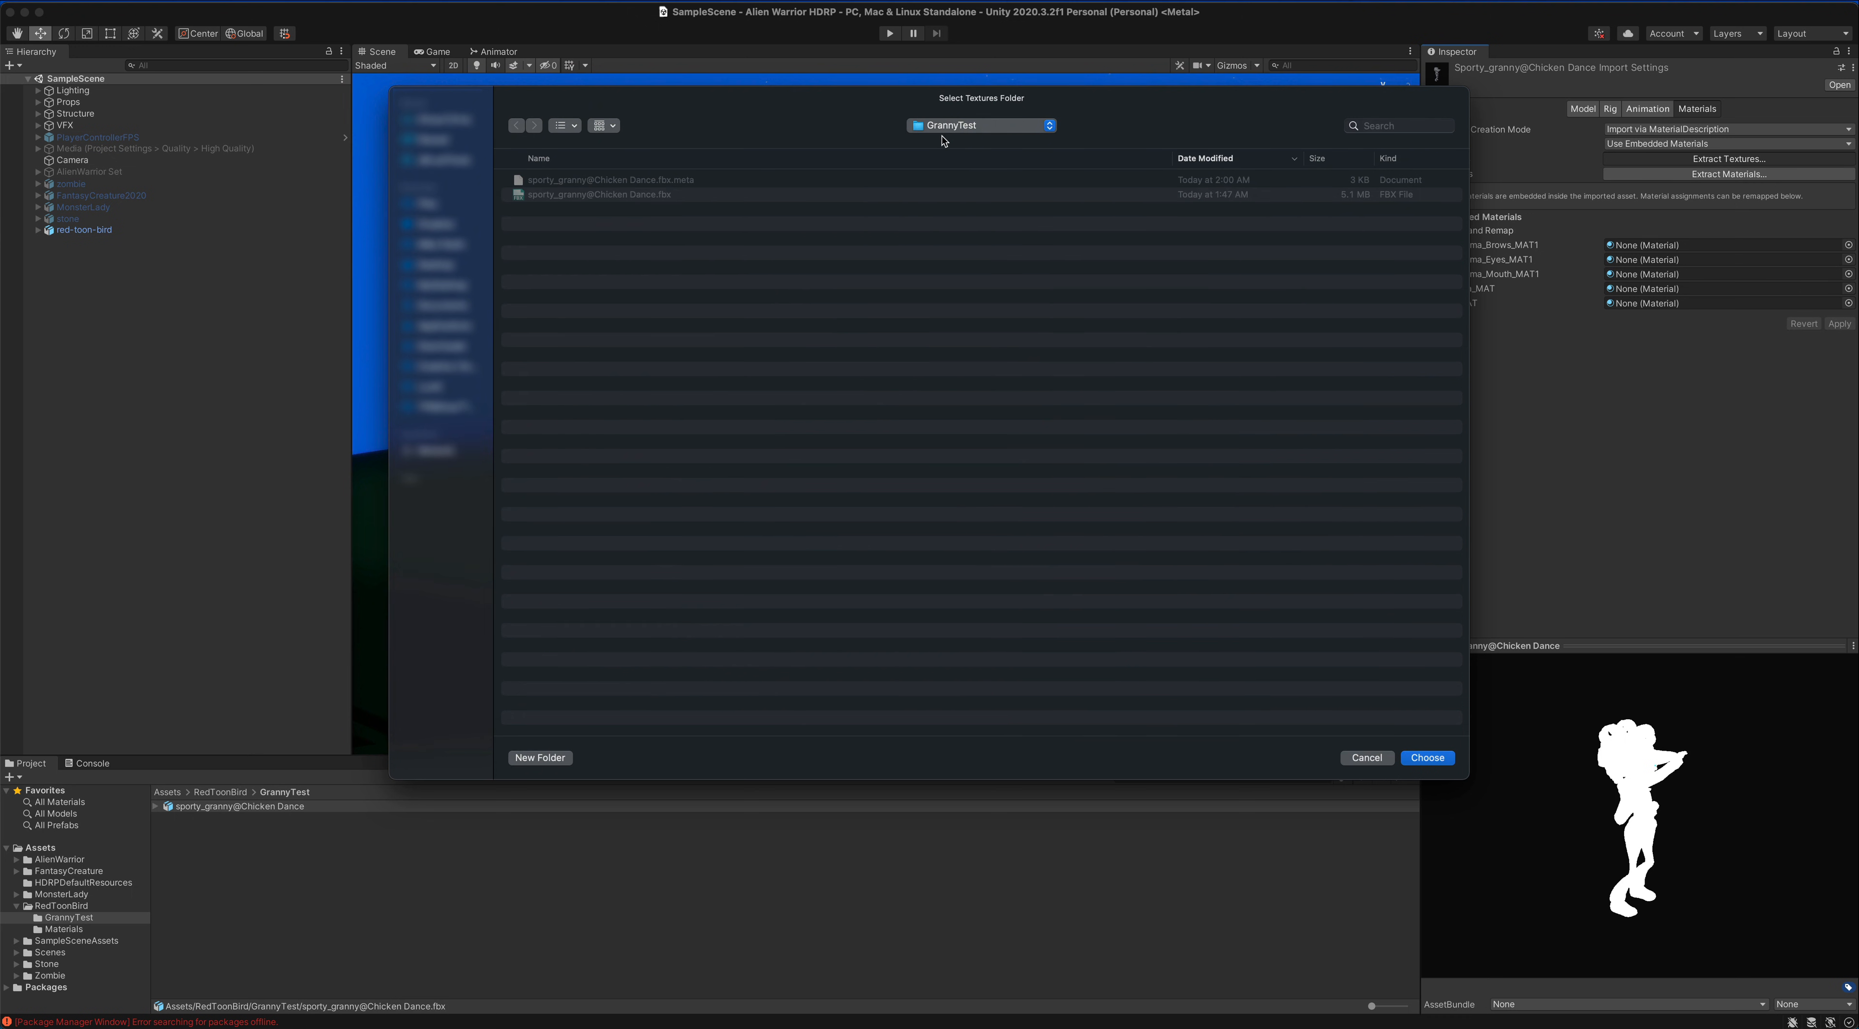
left_click(1426, 757)
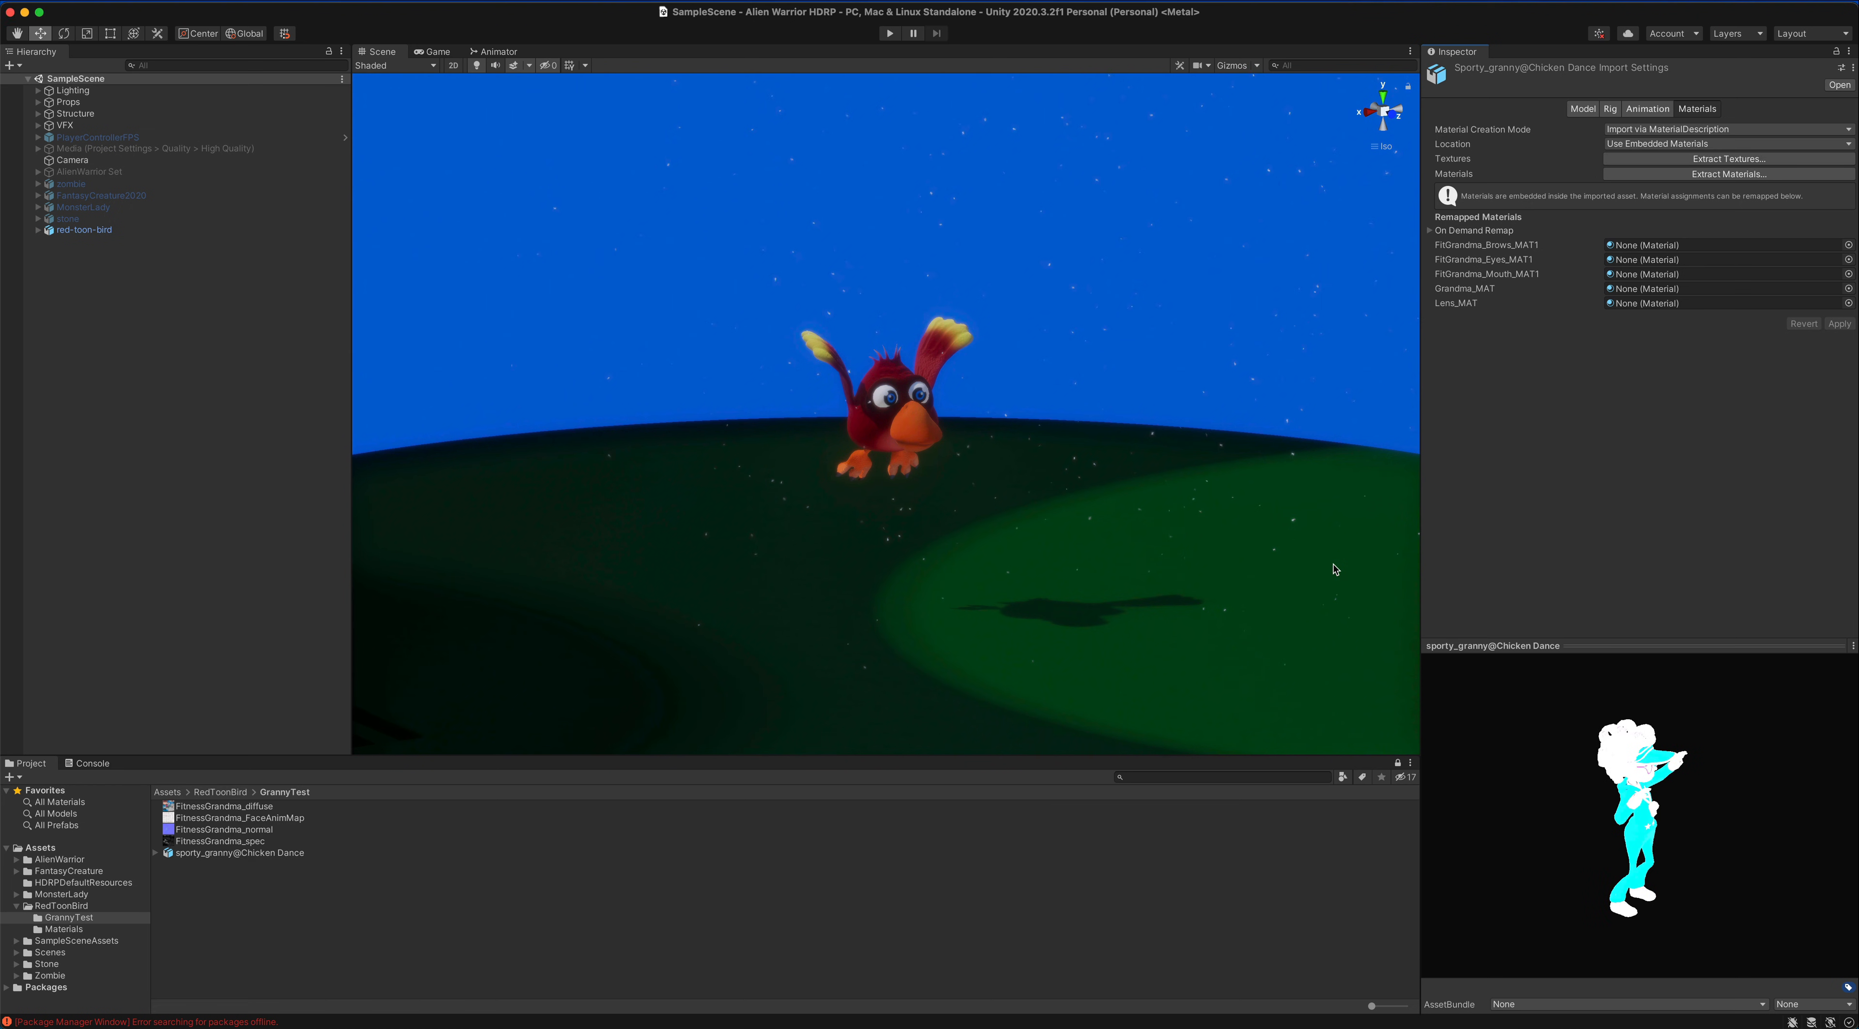
left_click(1703, 177)
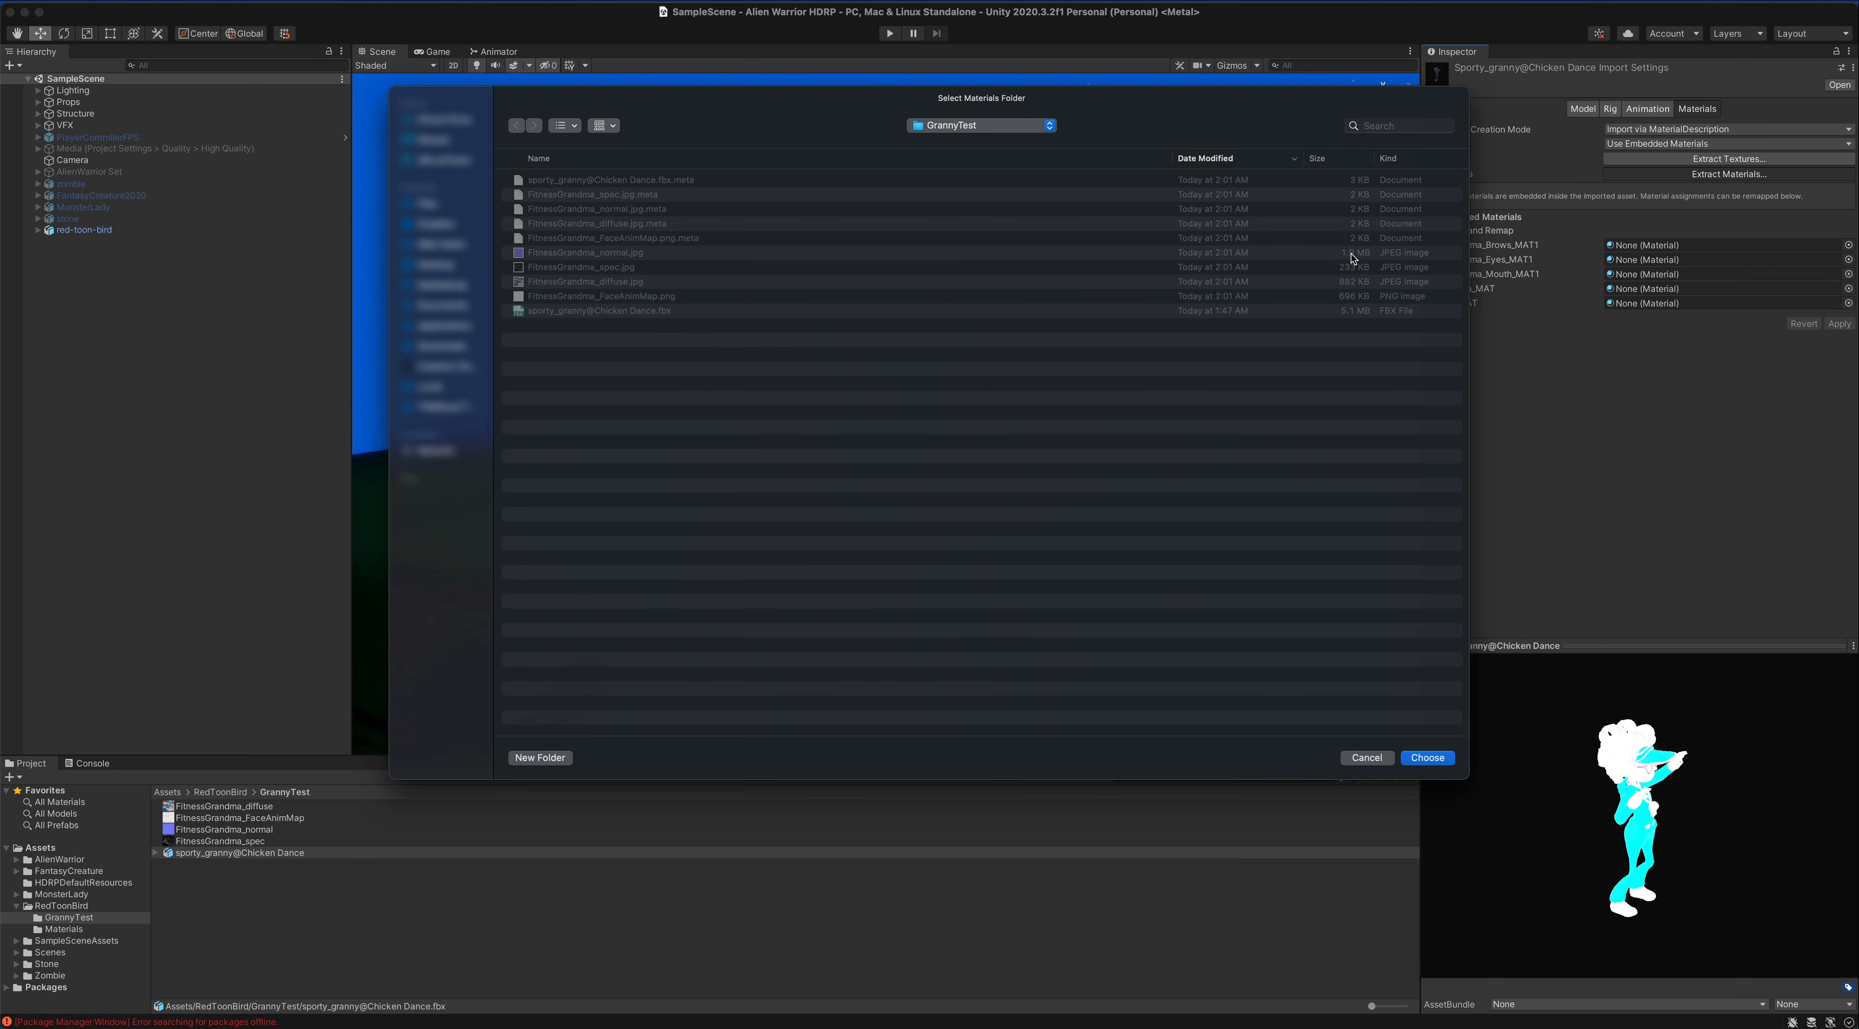
left_click(1425, 758)
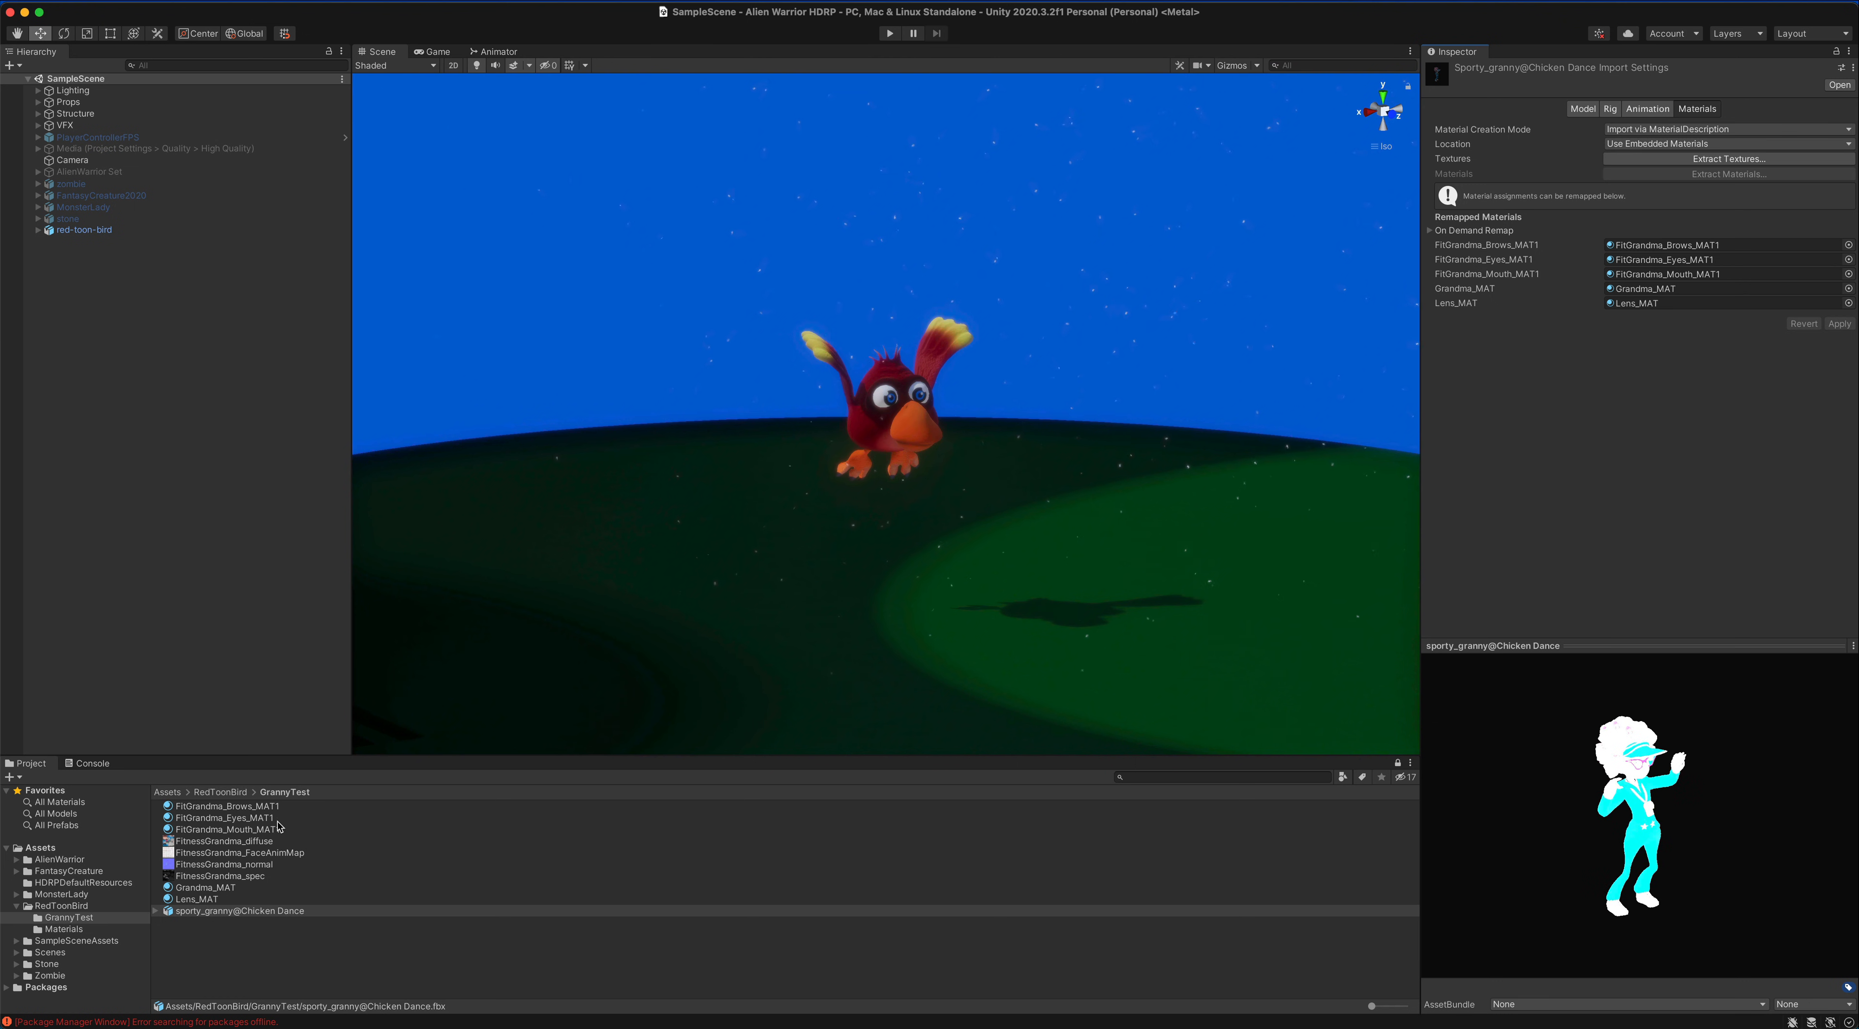
- Add the sporty_granny@Chicken Dance model to the SampleScene hierarchy and raise it to a Y position of about 3.2
left_click(257, 924)
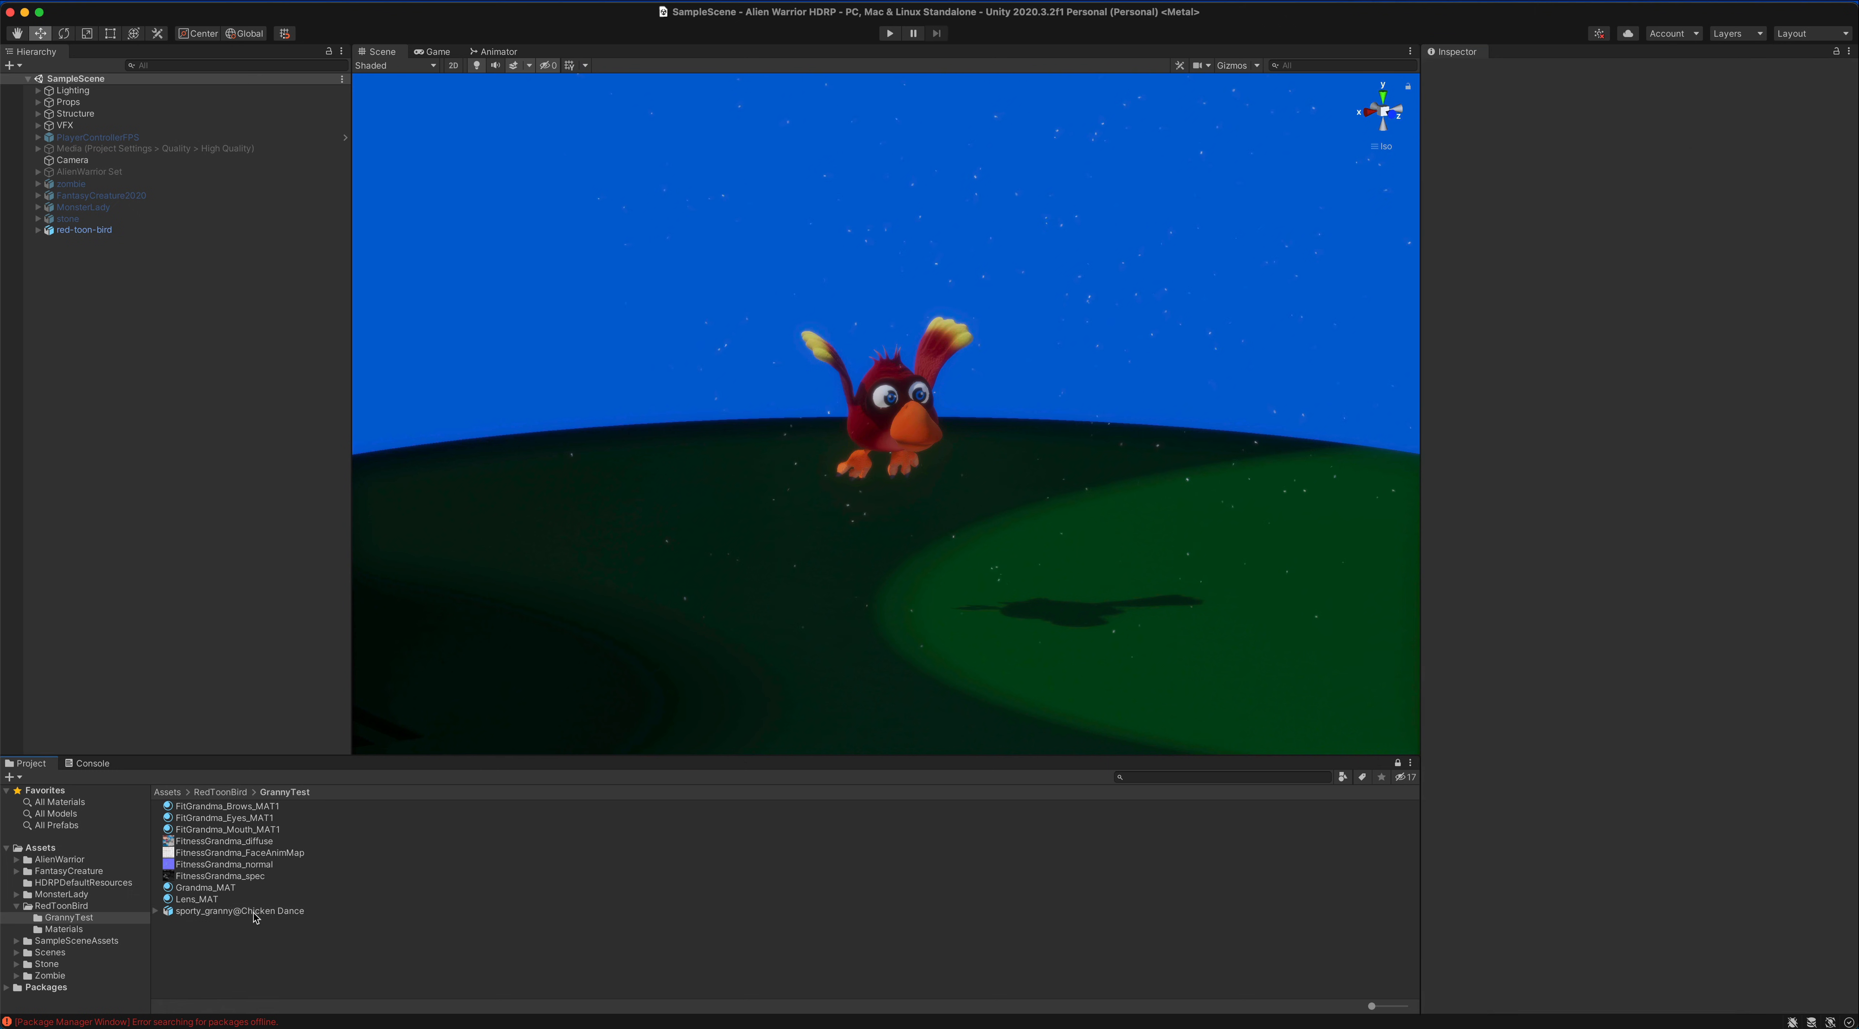
left_click(256, 912)
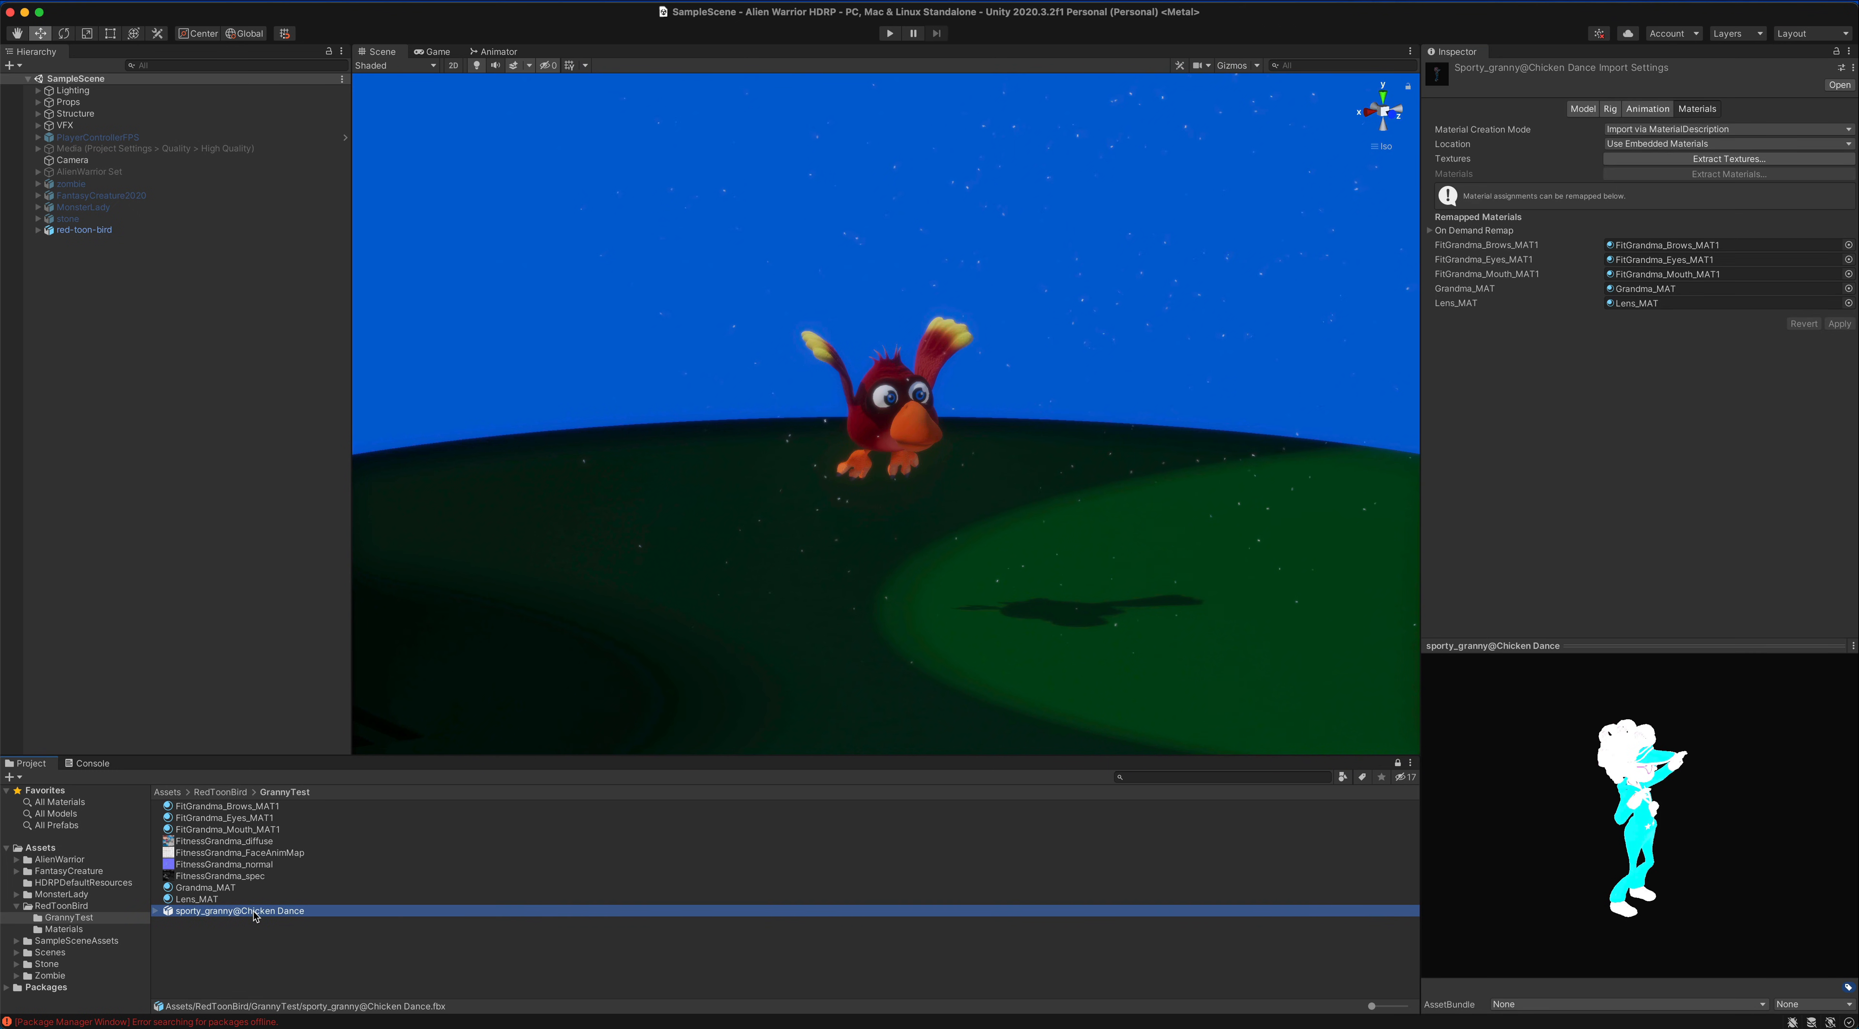
left_click_drag(168, 915, 173, 508)
left_click_drag(125, 325, 125, 323)
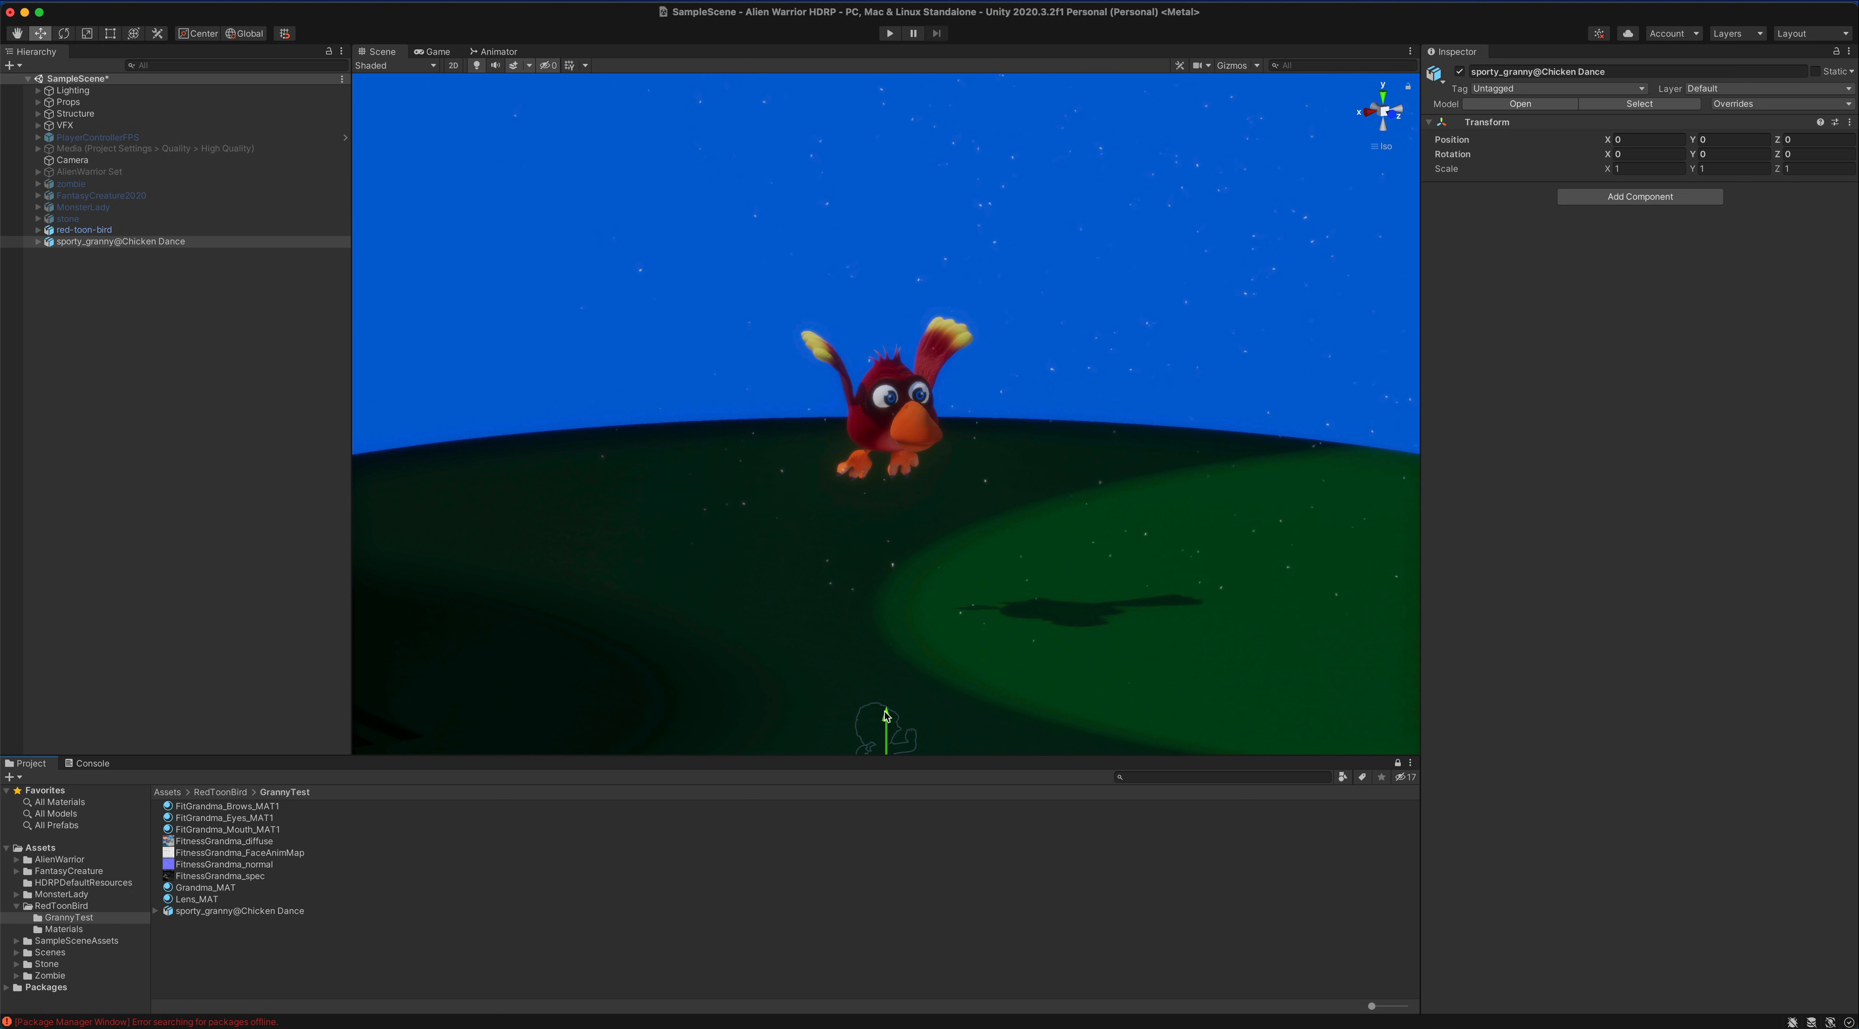
left_click_drag(887, 716, 907, 484)
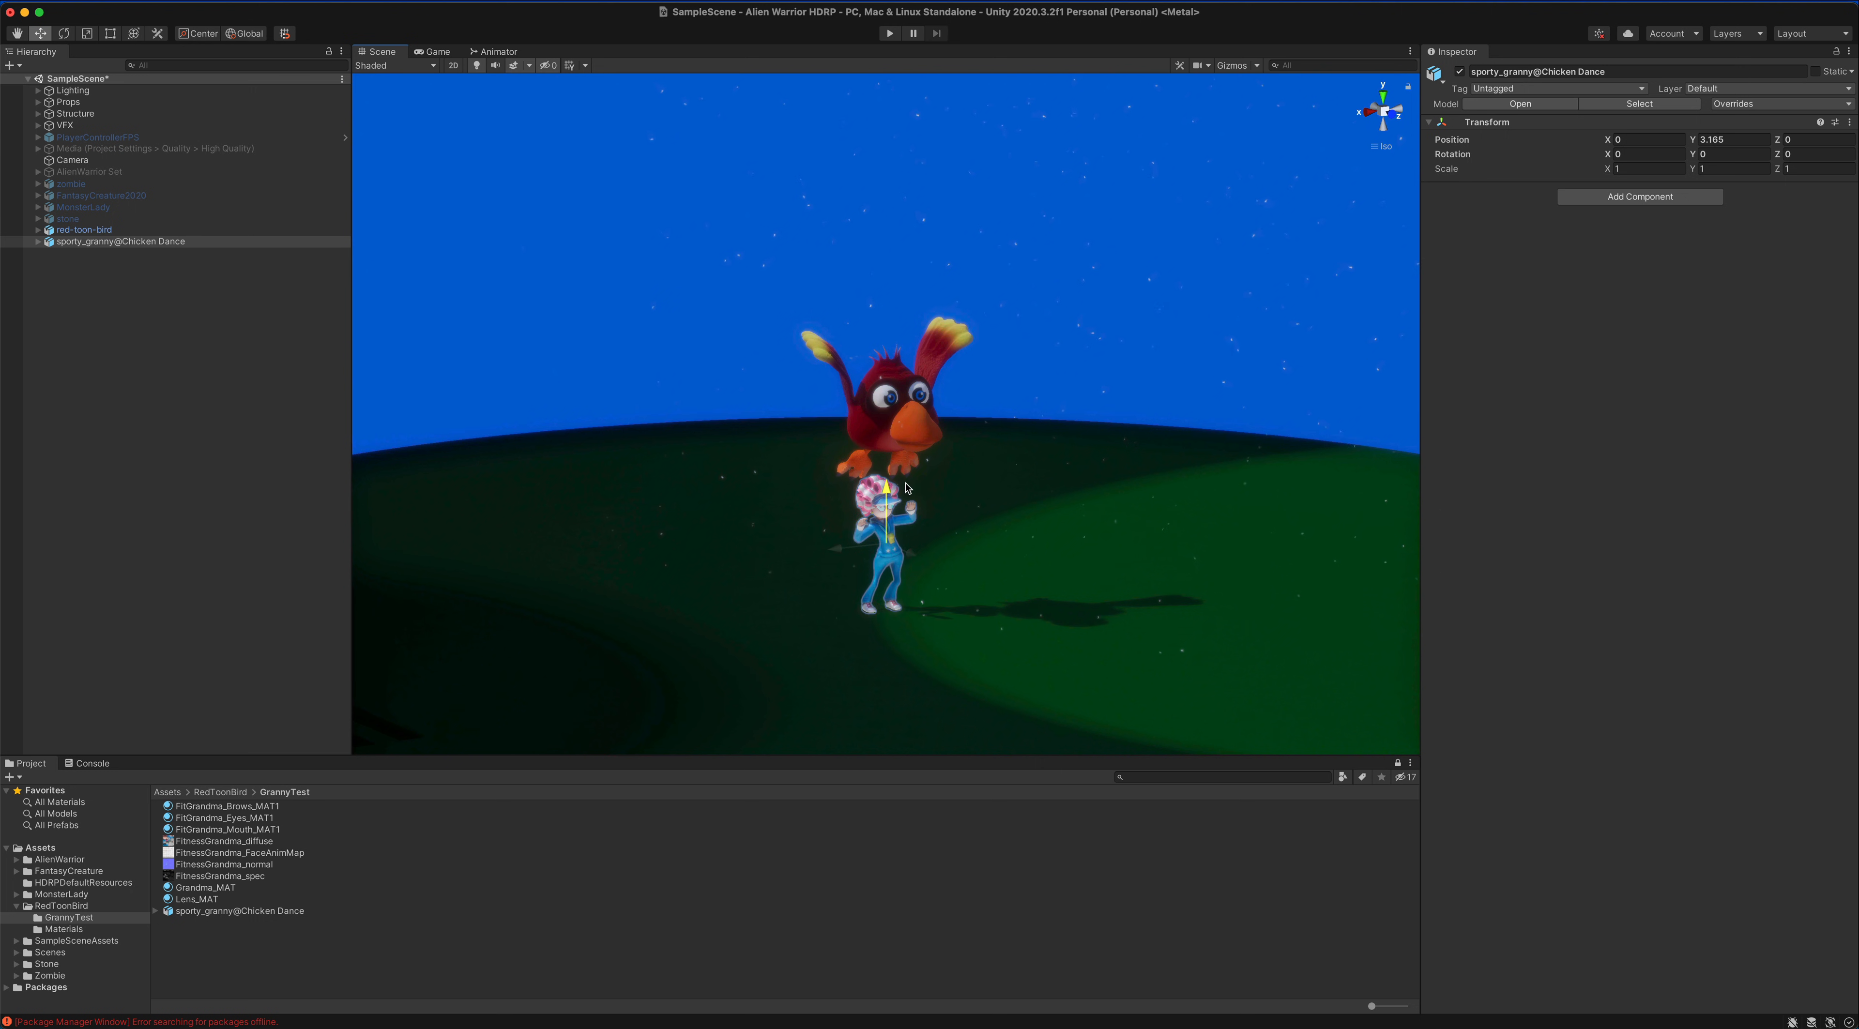
- Scale the granny up uniformly to about 2.5 and move it beside the bird at about X -3.2, Y 3.2, Z -1.2
left_click(87, 34)
left_click_drag(890, 547, 964, 474)
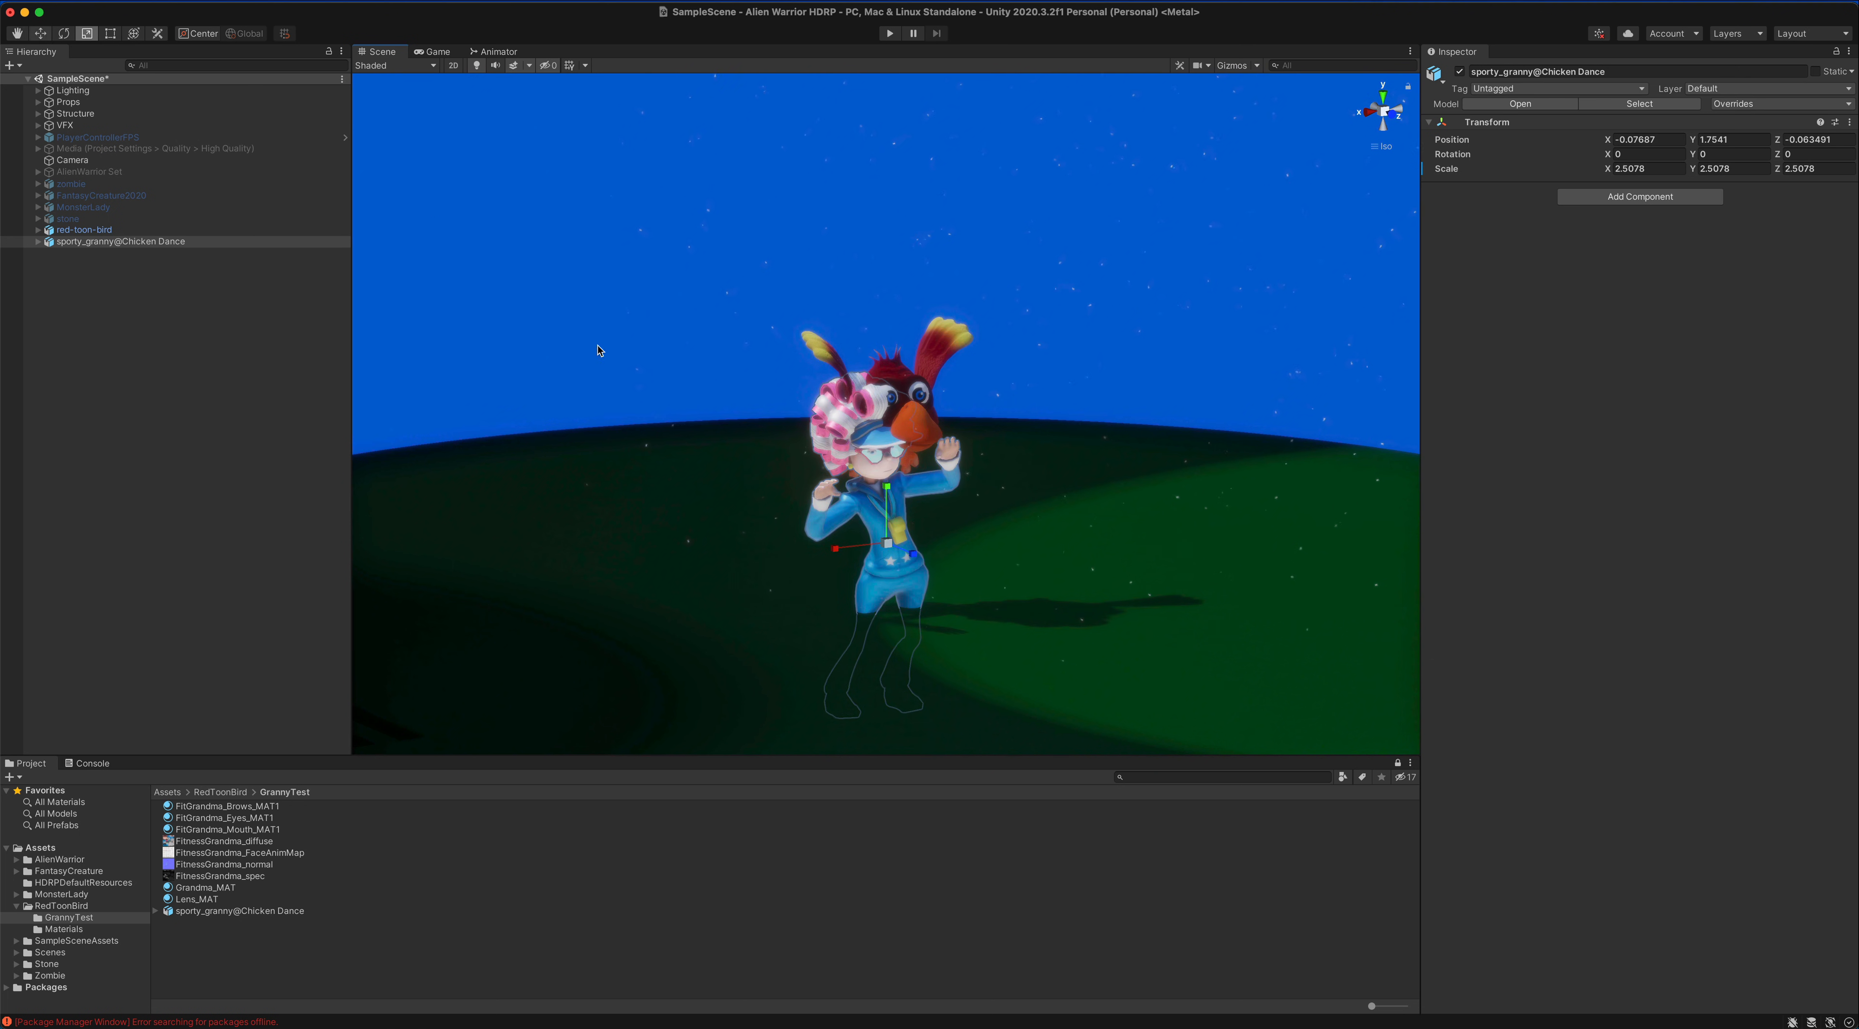
left_click_drag(998, 644, 1111, 473, "alt")
left_click_drag(974, 514, 1087, 364, "alt")
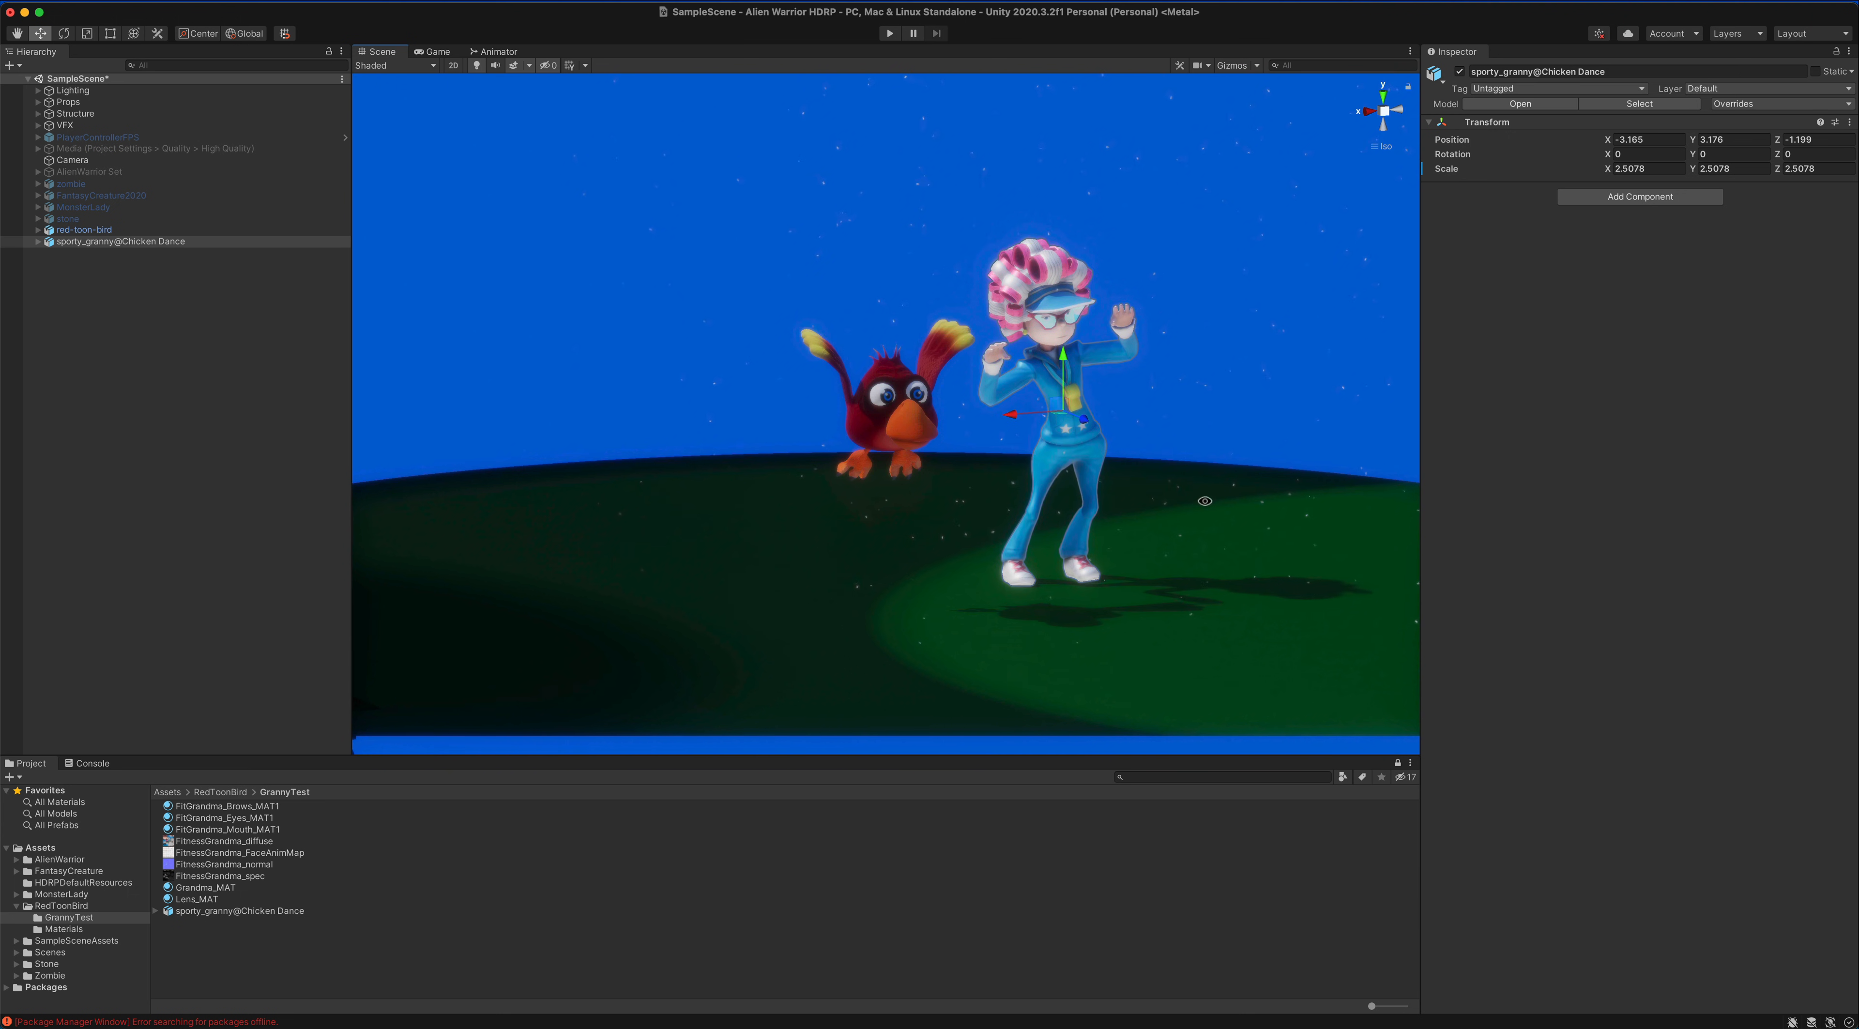
left_click_drag(1204, 501, 1177, 521, "alt")
- Set the Grandma_MAT material of the granny's body mesh to metallic 1 and smoothness about 0.06, and check it in the scene
left_click(1063, 469)
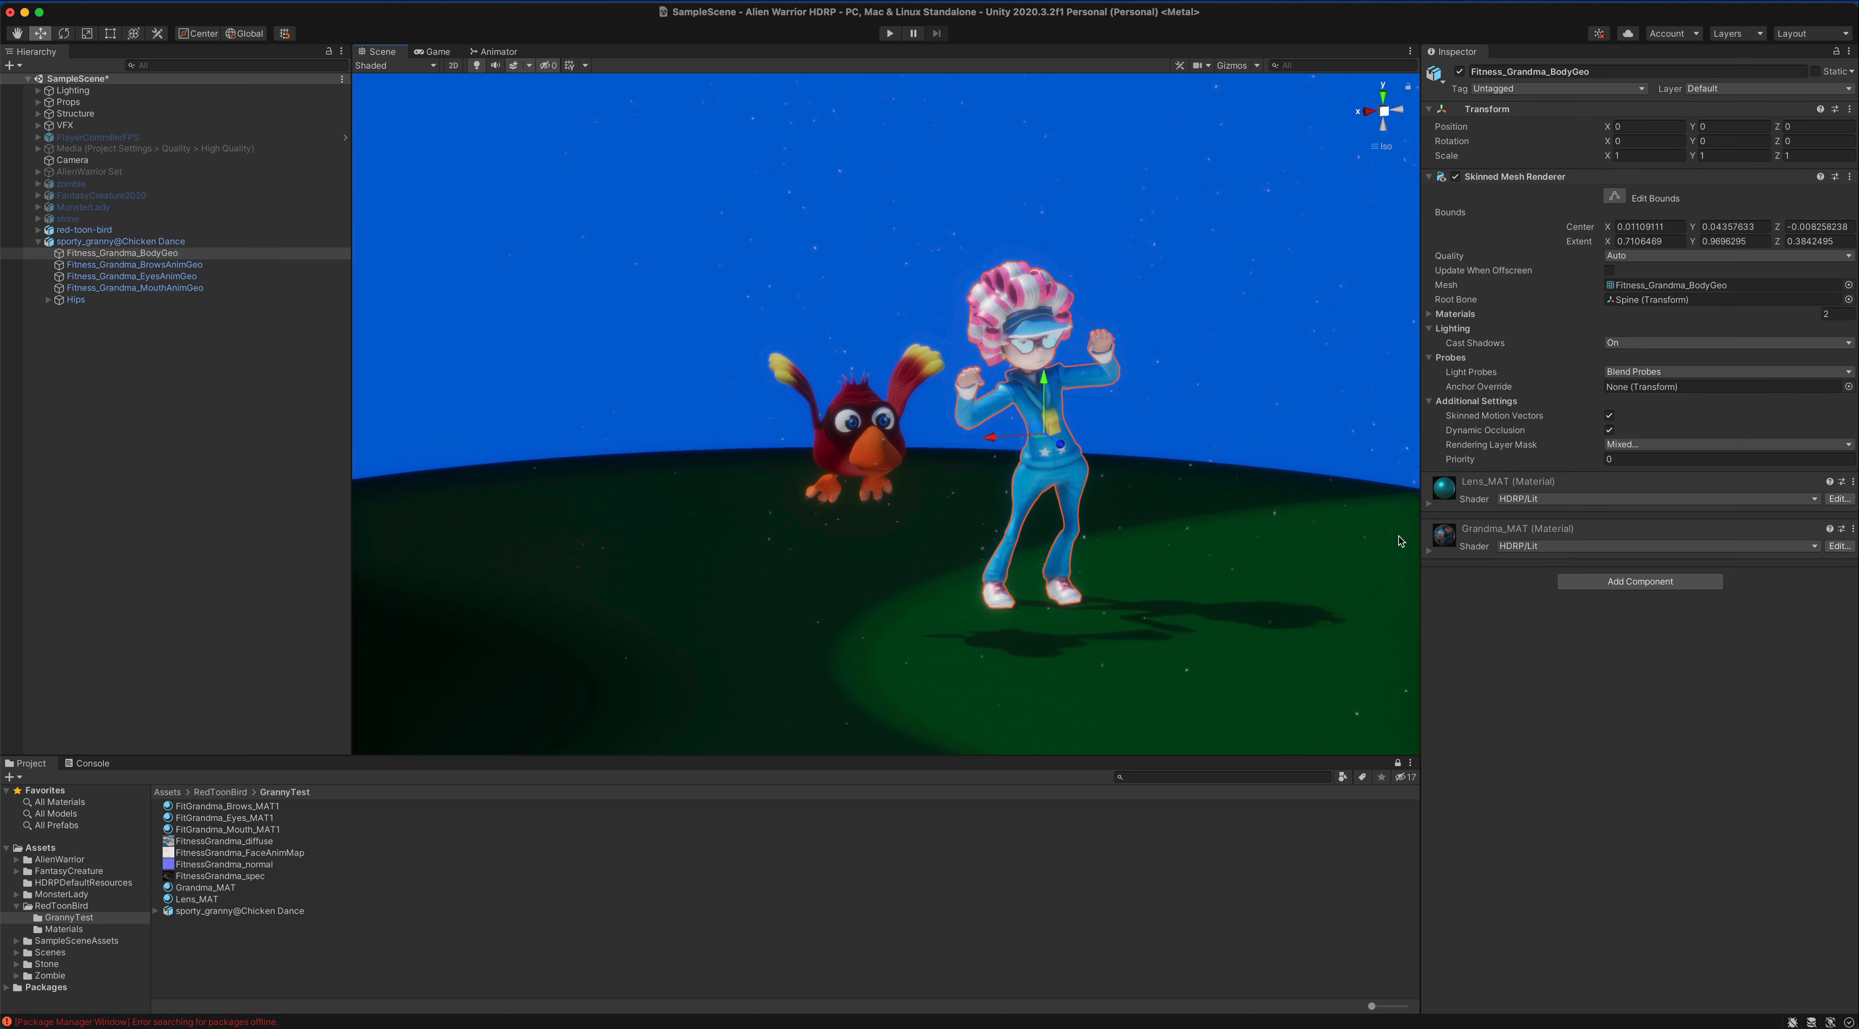
left_click(1429, 554)
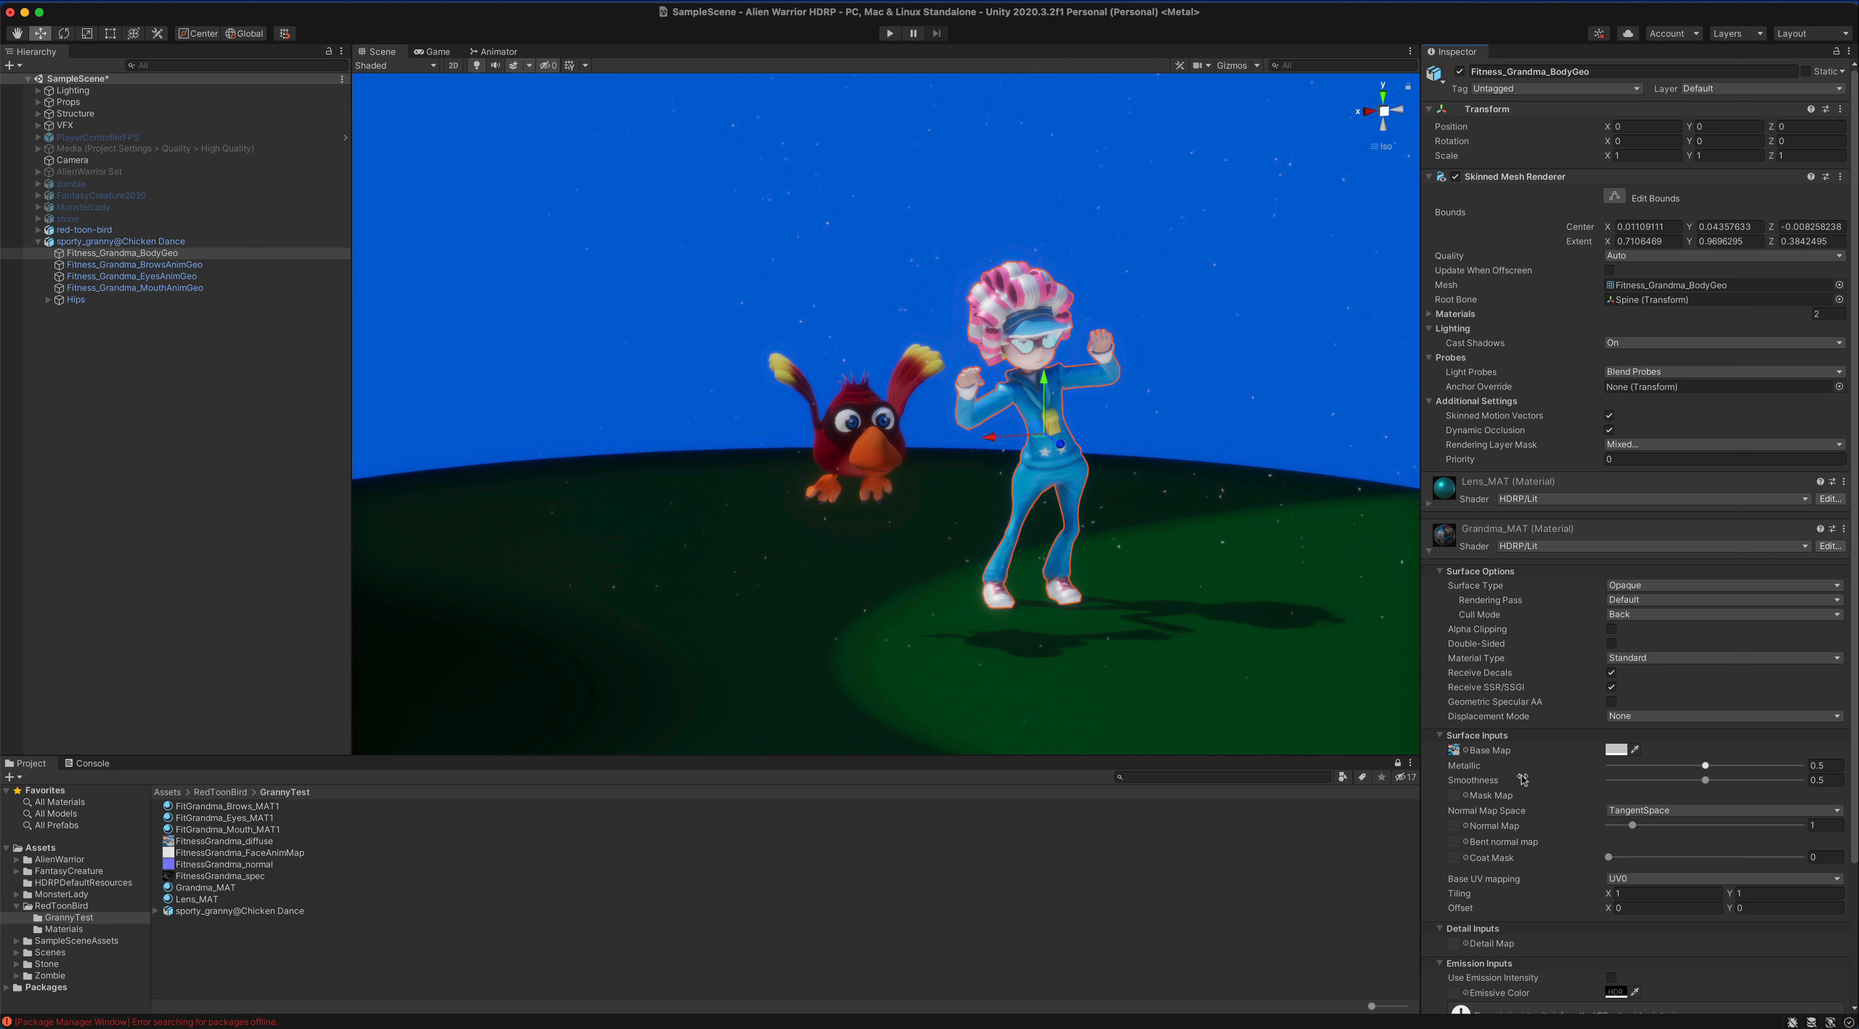
left_click_drag(1707, 770, 1832, 770)
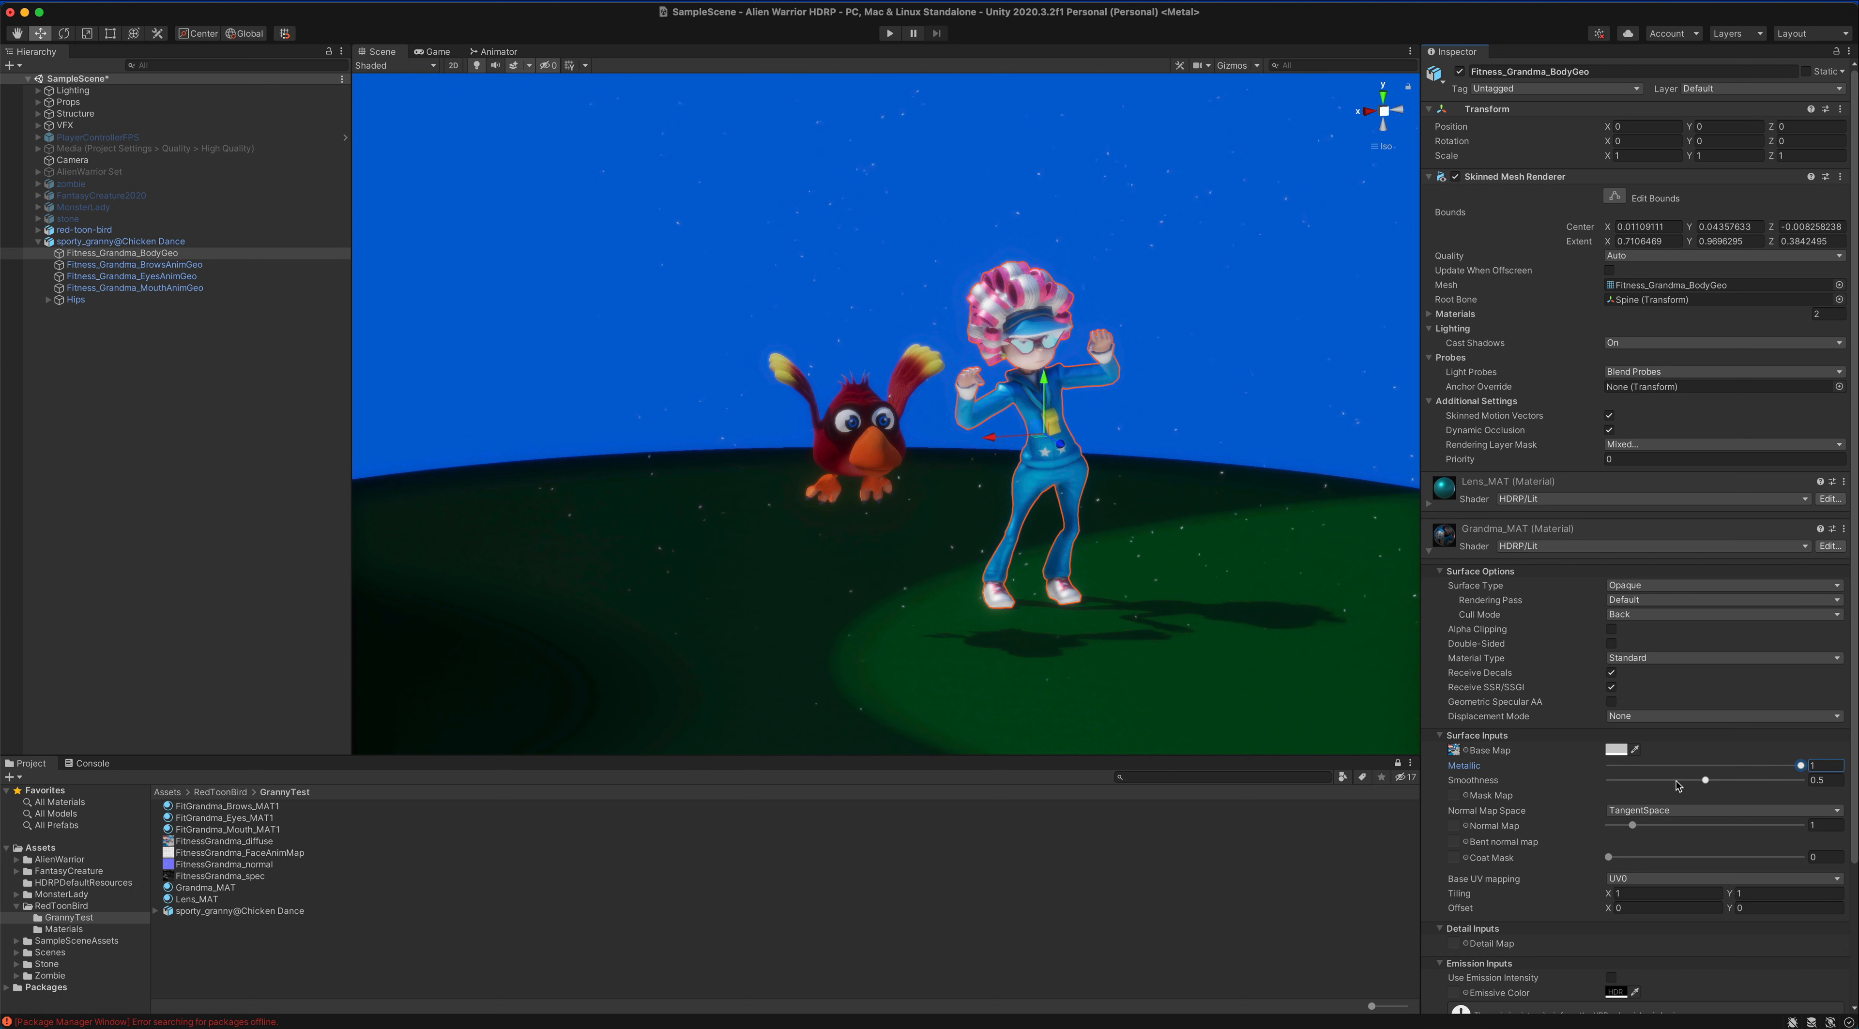
left_click_drag(1679, 784, 1620, 792)
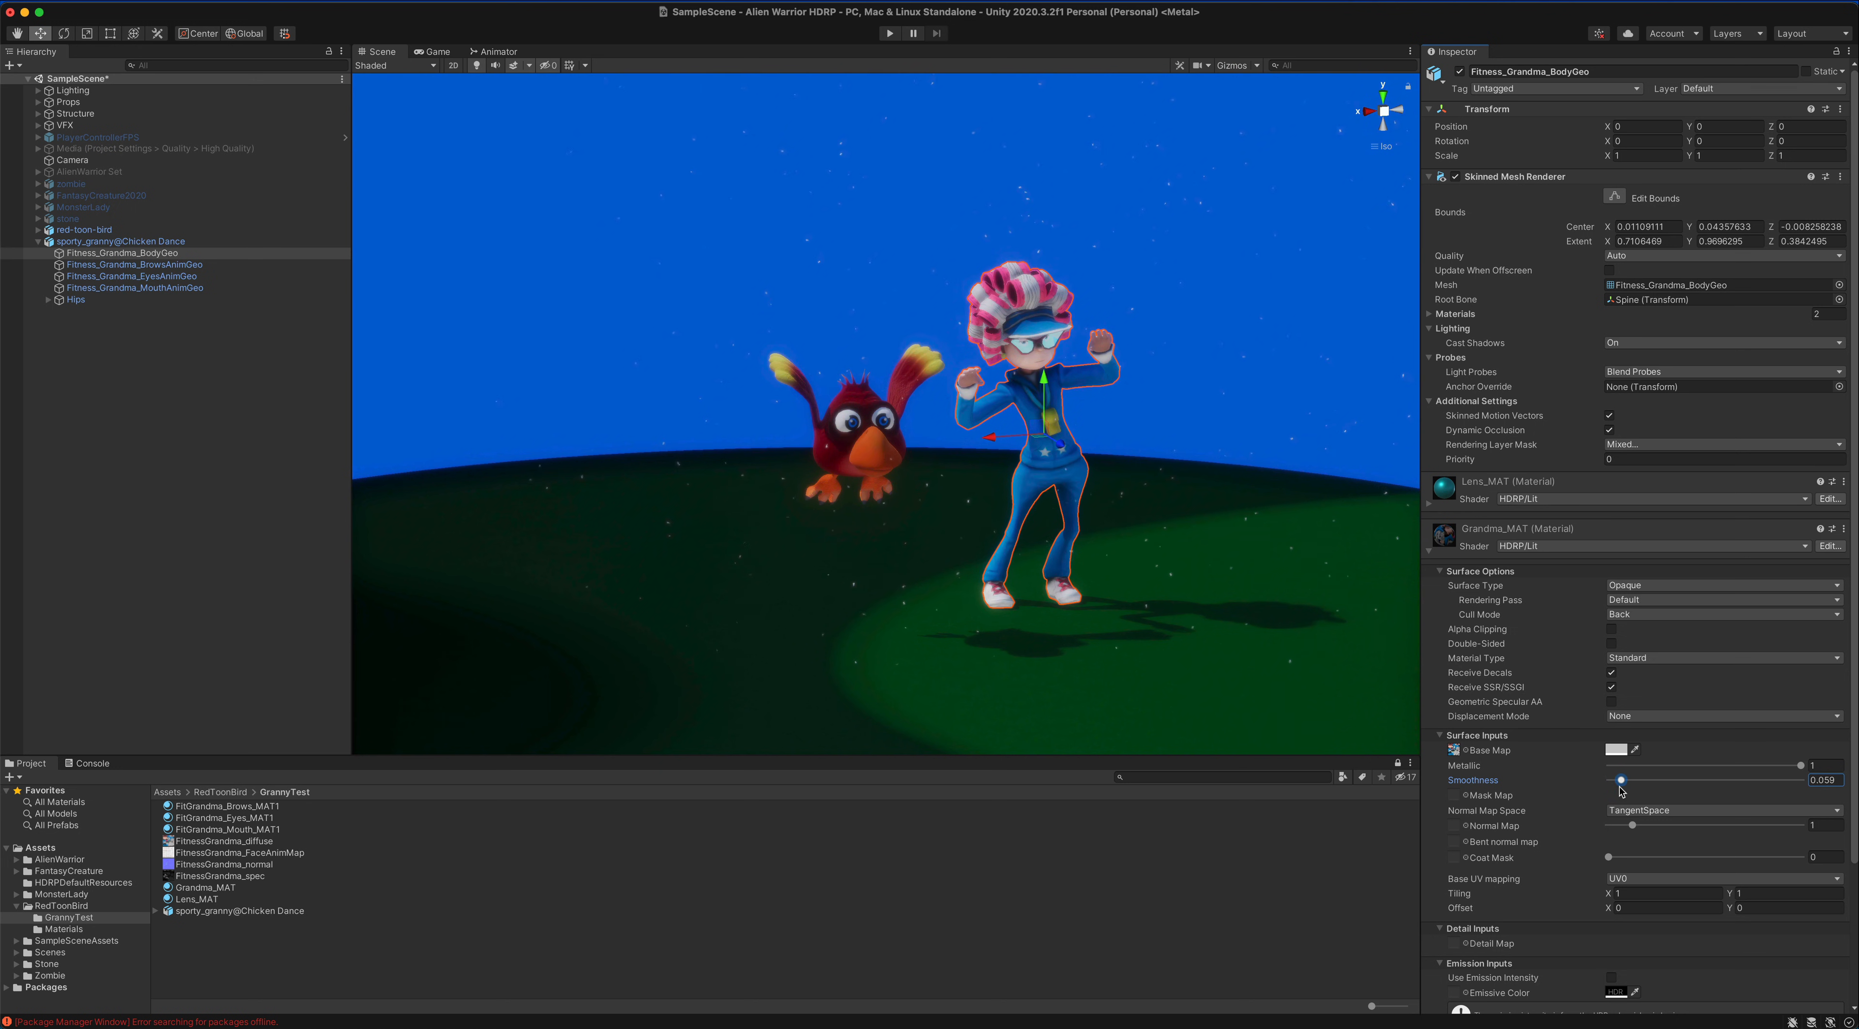
left_click(1191, 417)
left_click_drag(1091, 491, 938, 440, "alt")
left_click_drag(915, 523, 1026, 456, "alt")
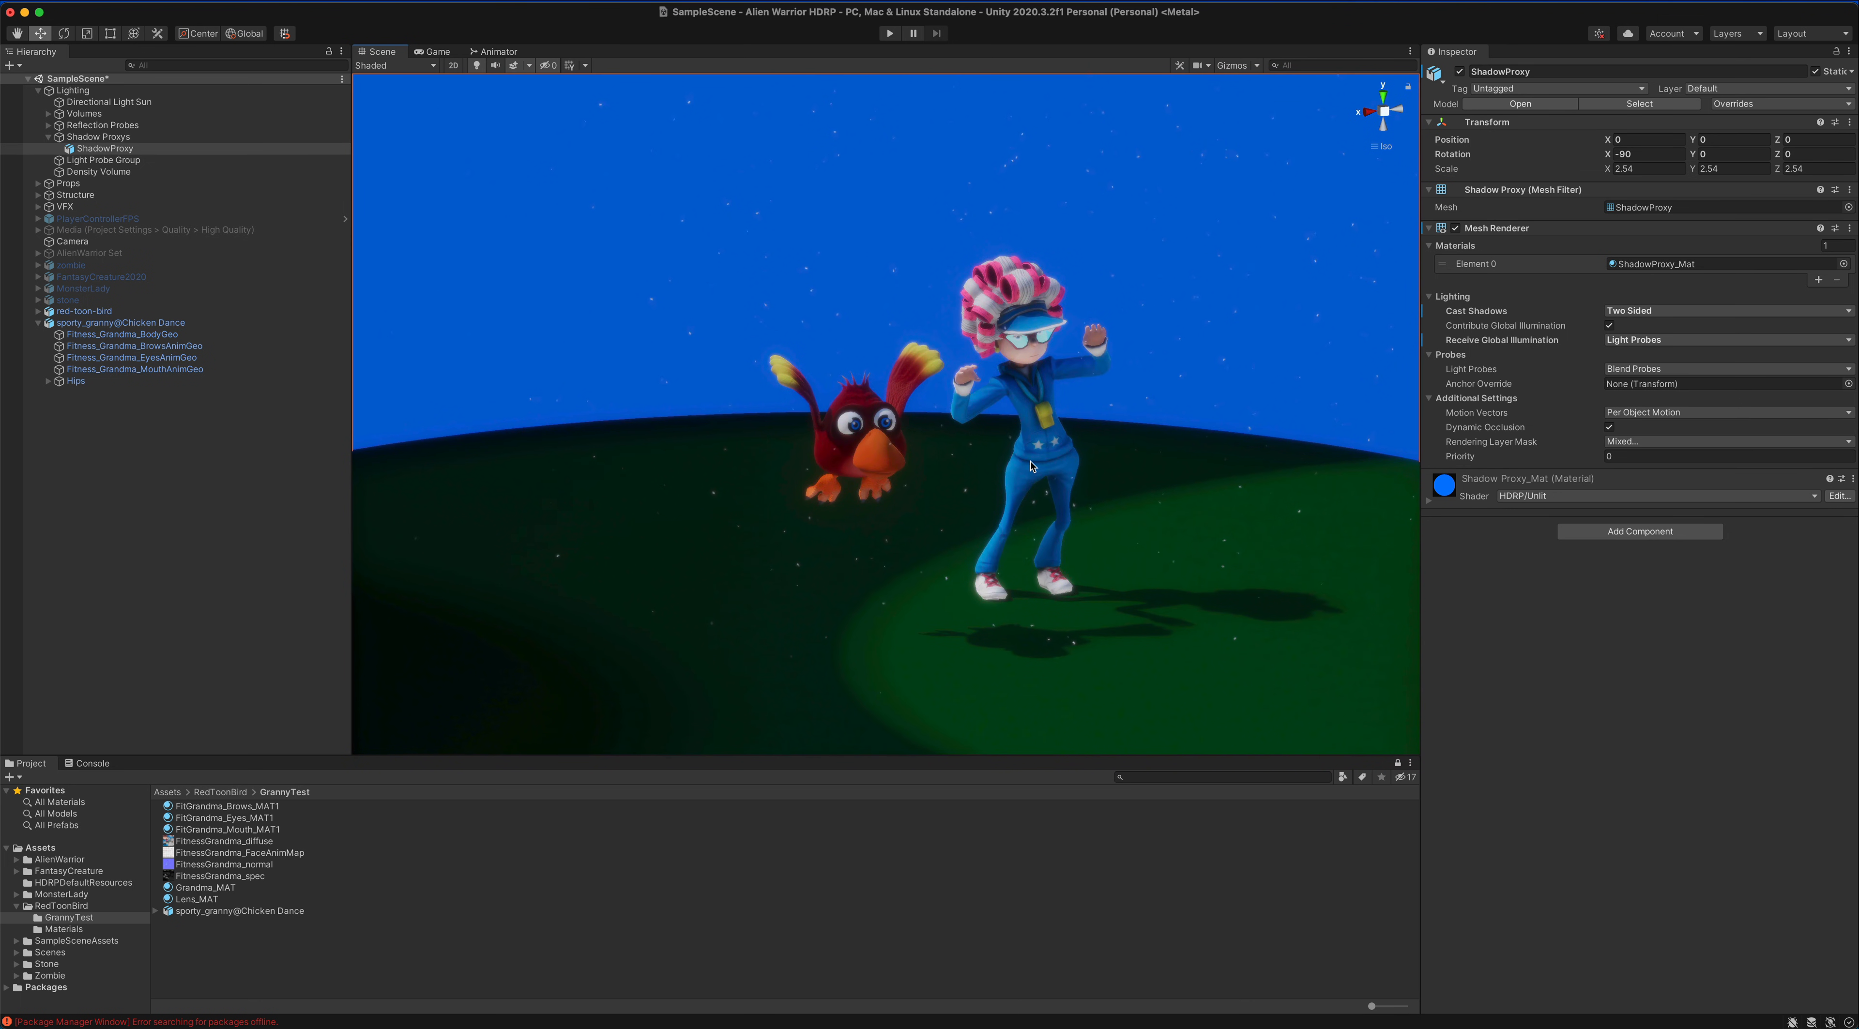
left_click(1031, 466)
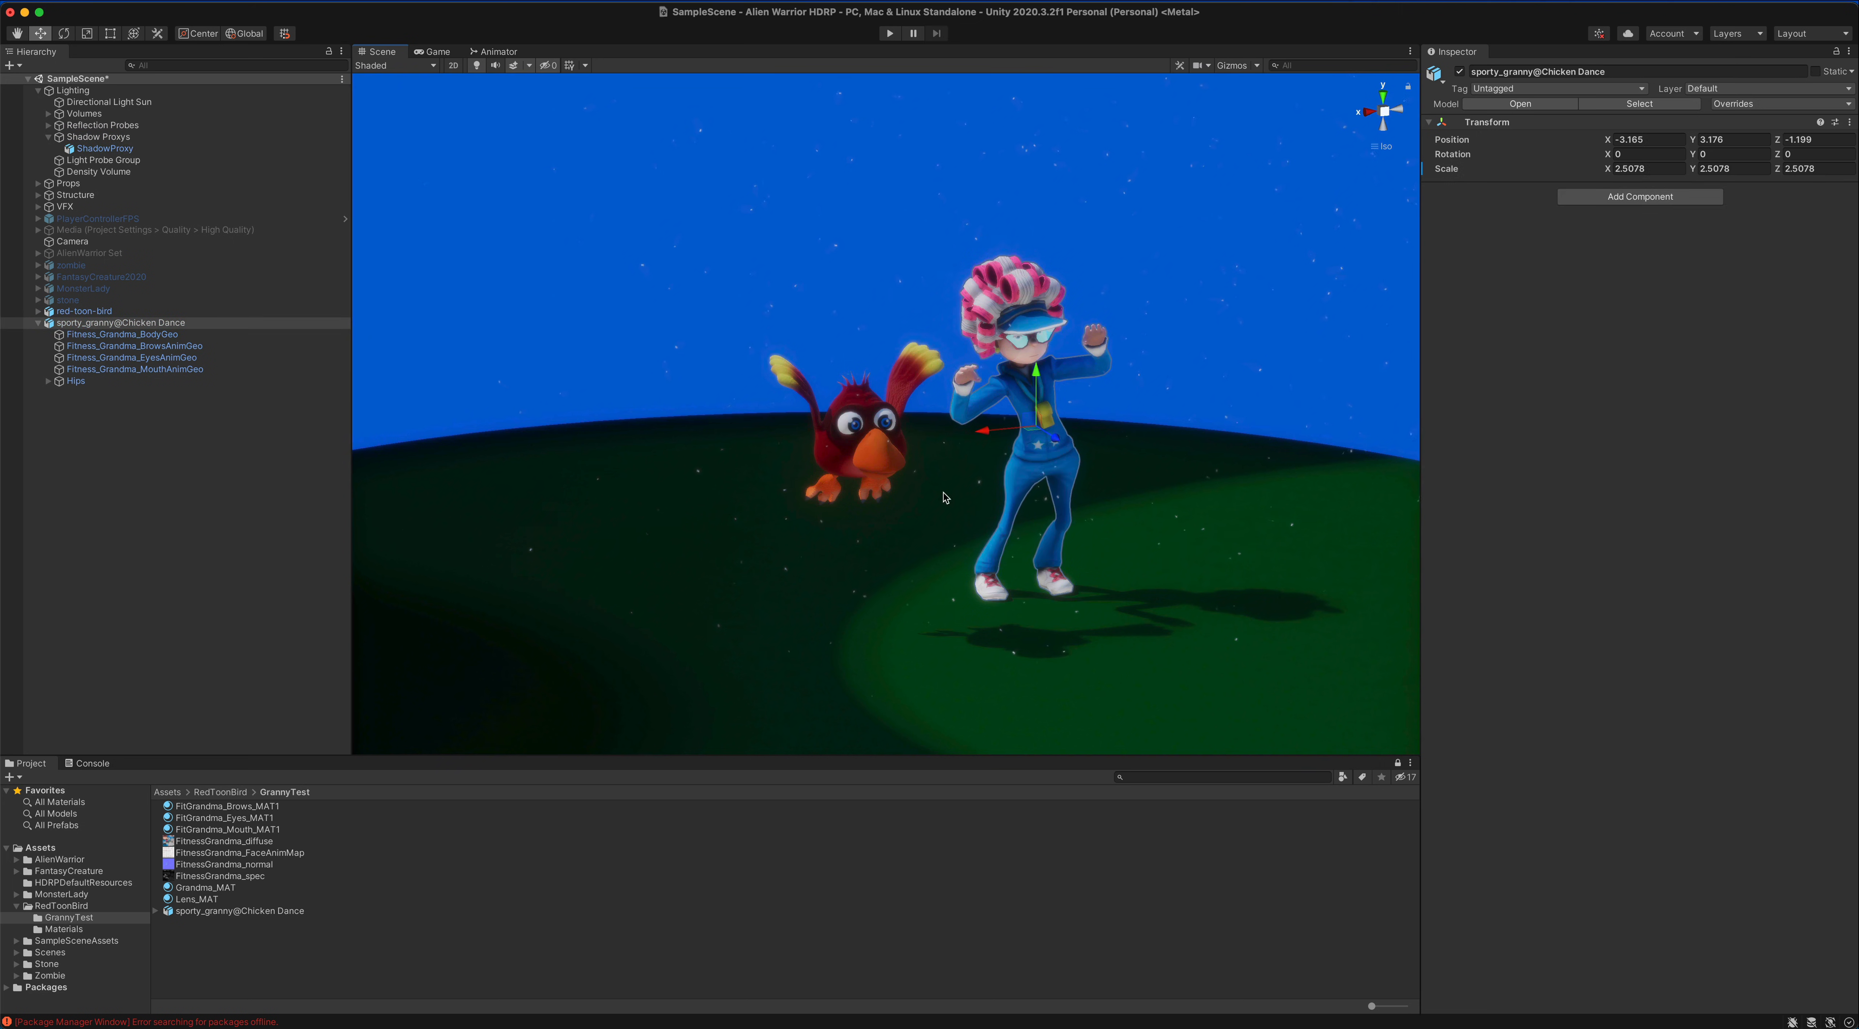
- Review the rig import settings of the sporty_granny@Chicken Dance asset and preview its Chicken Dance clip with the materials applied
left_click(243, 912)
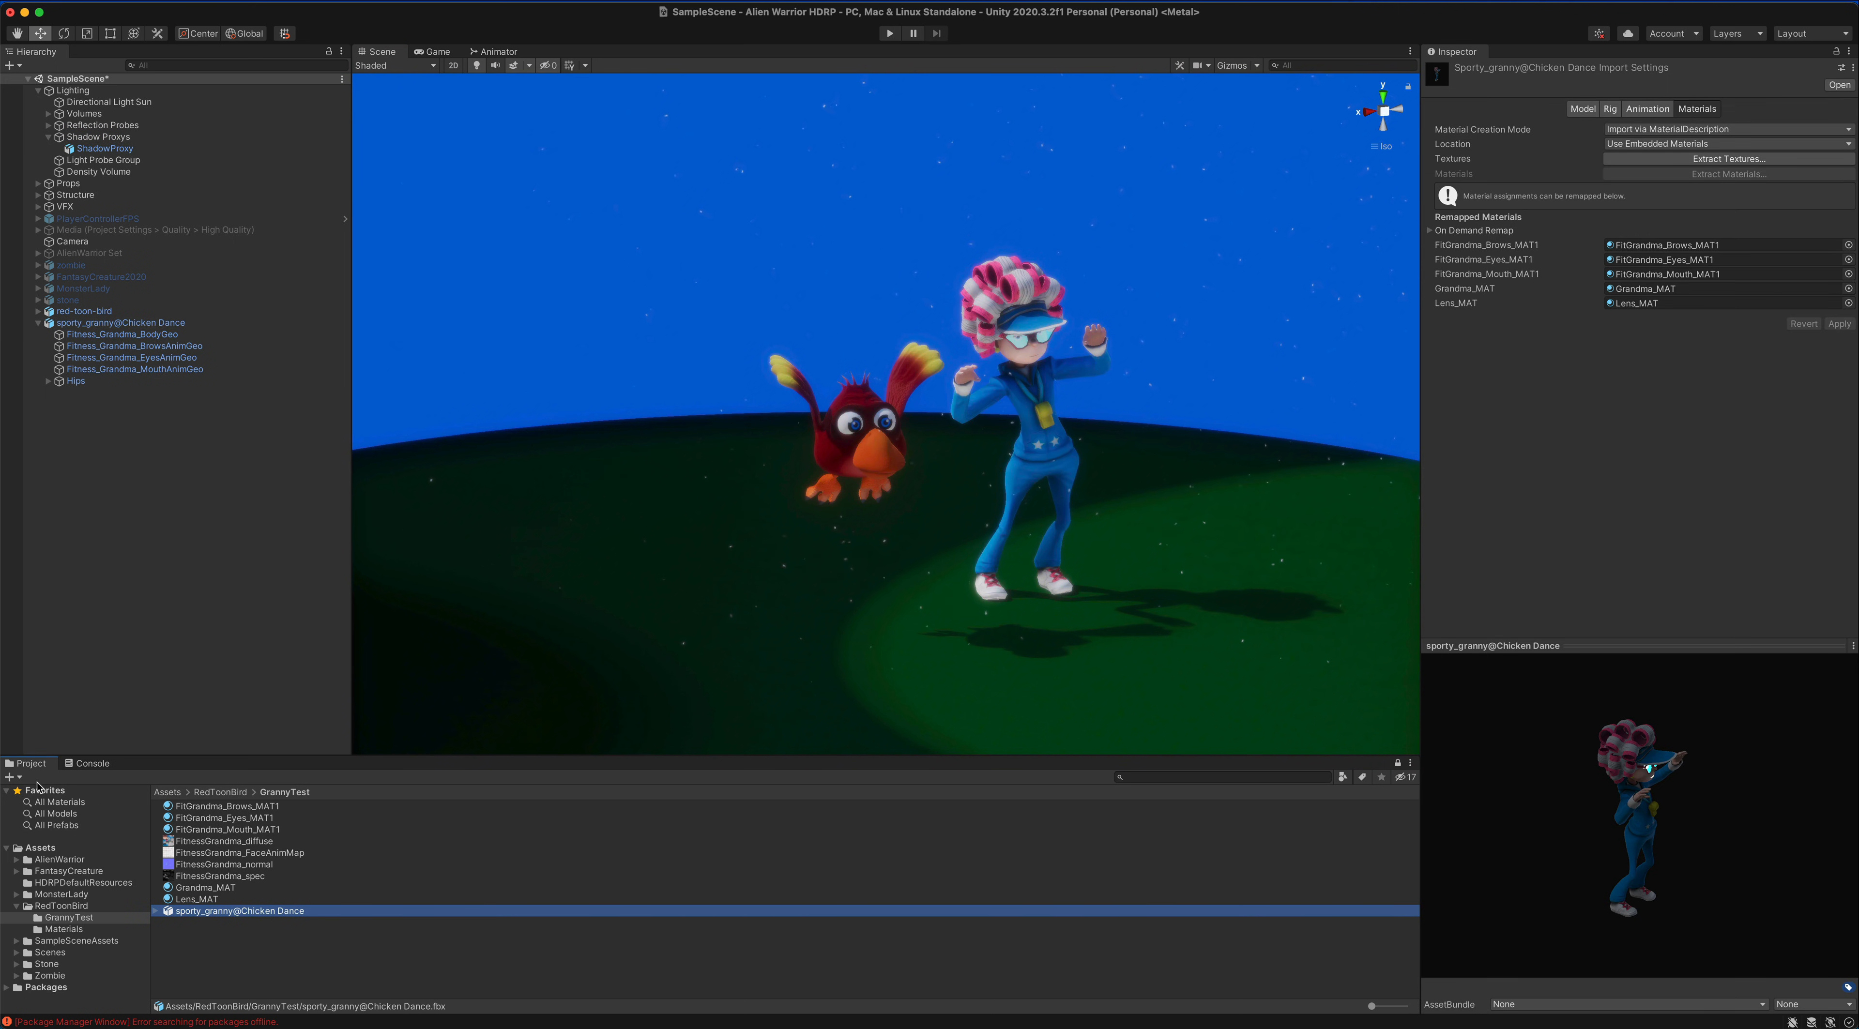
left_click(1583, 109)
left_click(1611, 109)
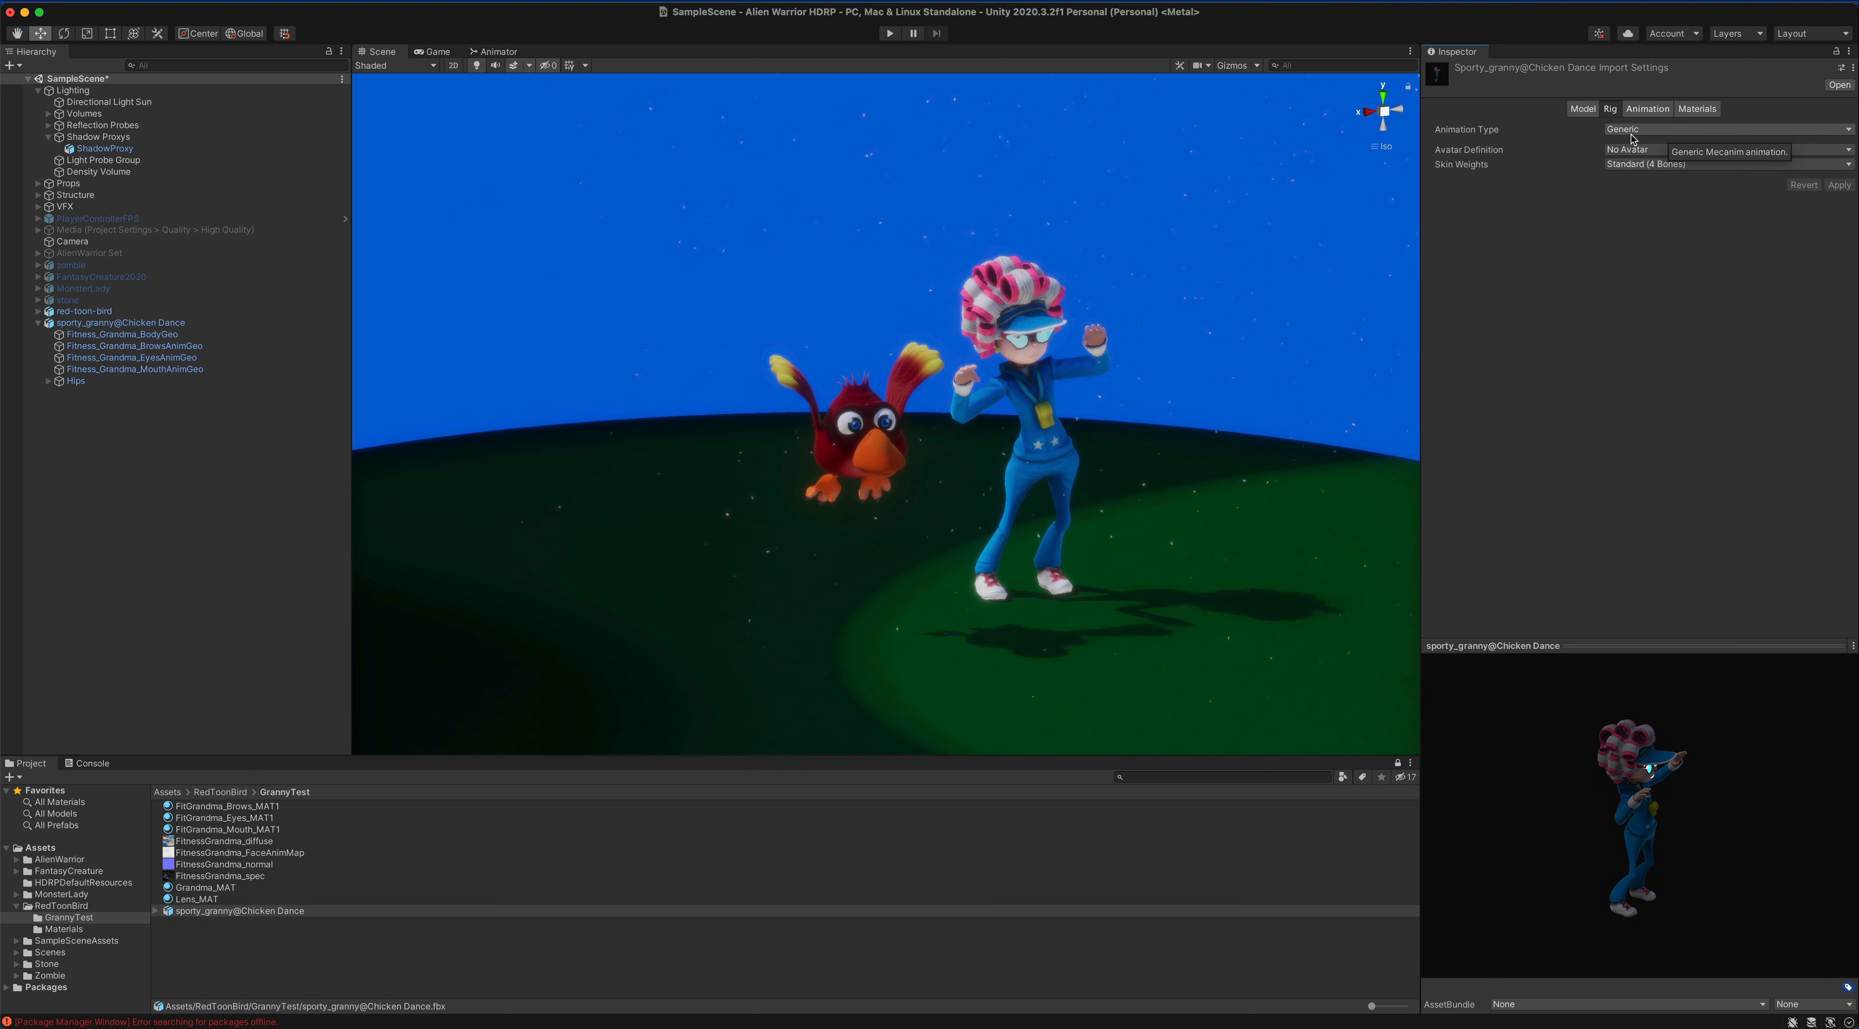
left_click(1650, 110)
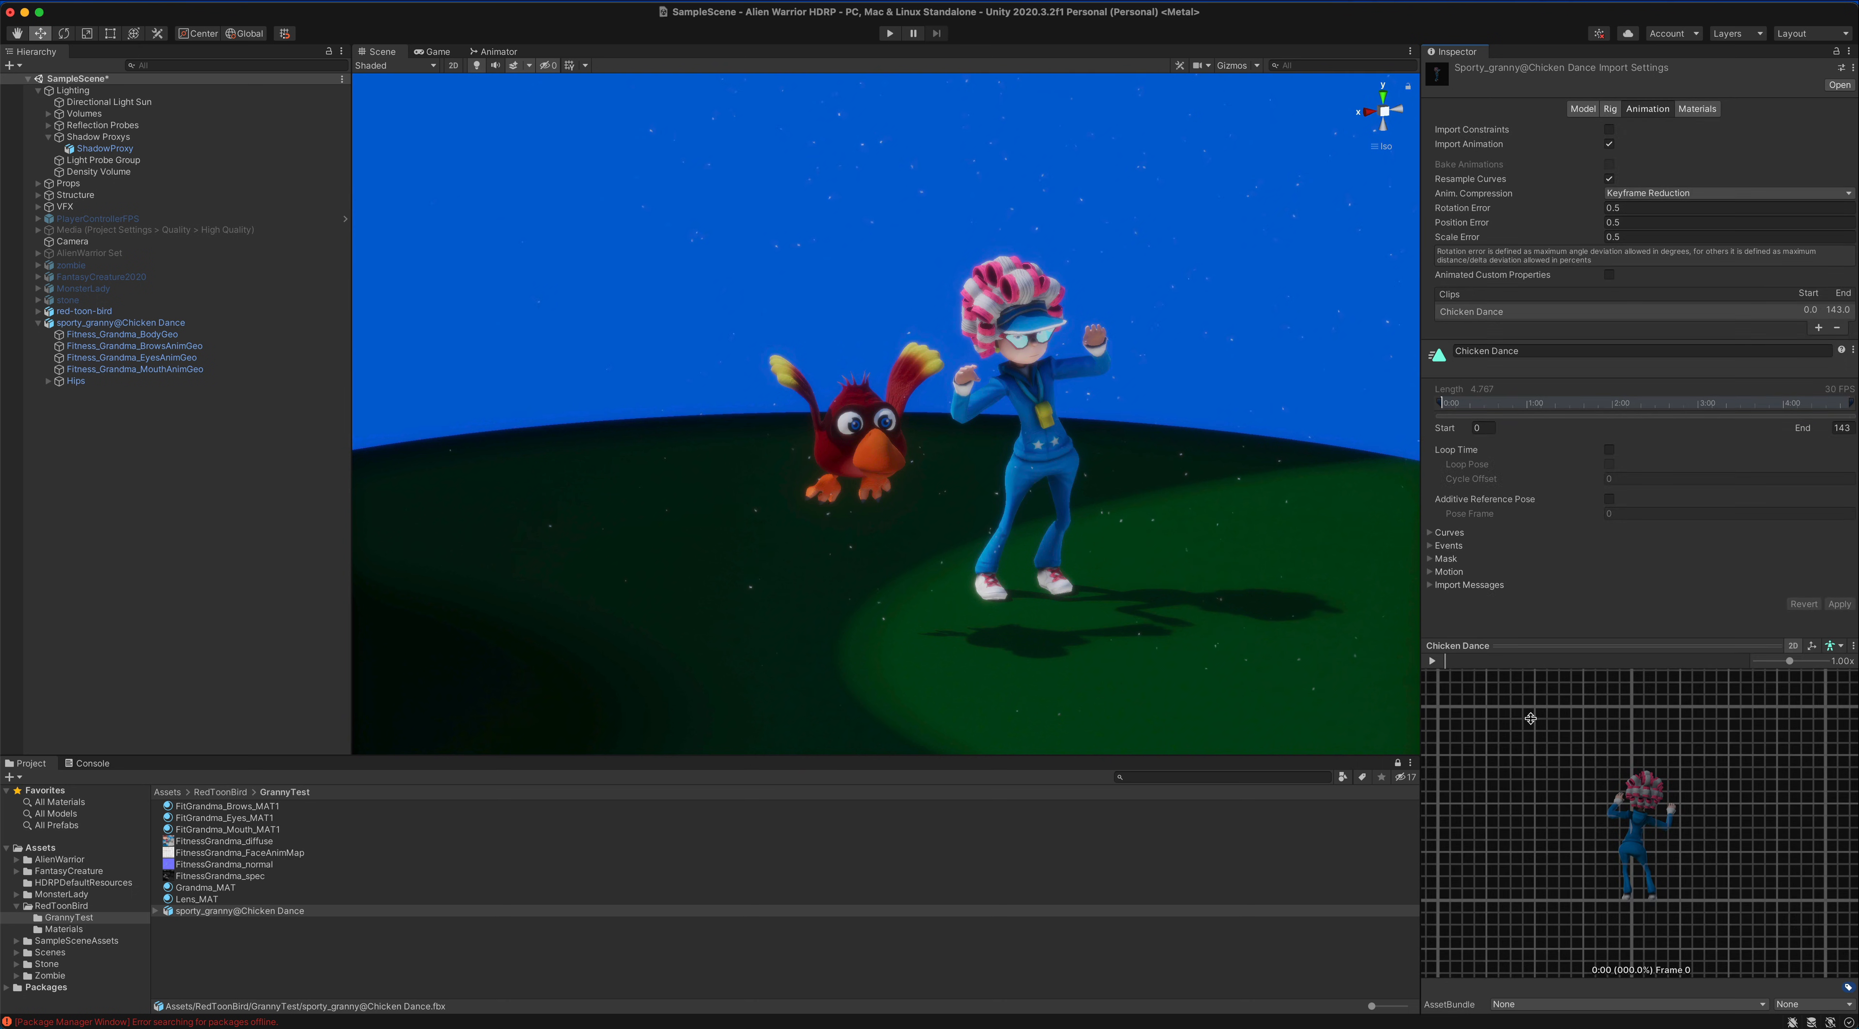
left_click_drag(1692, 859, 1631, 789)
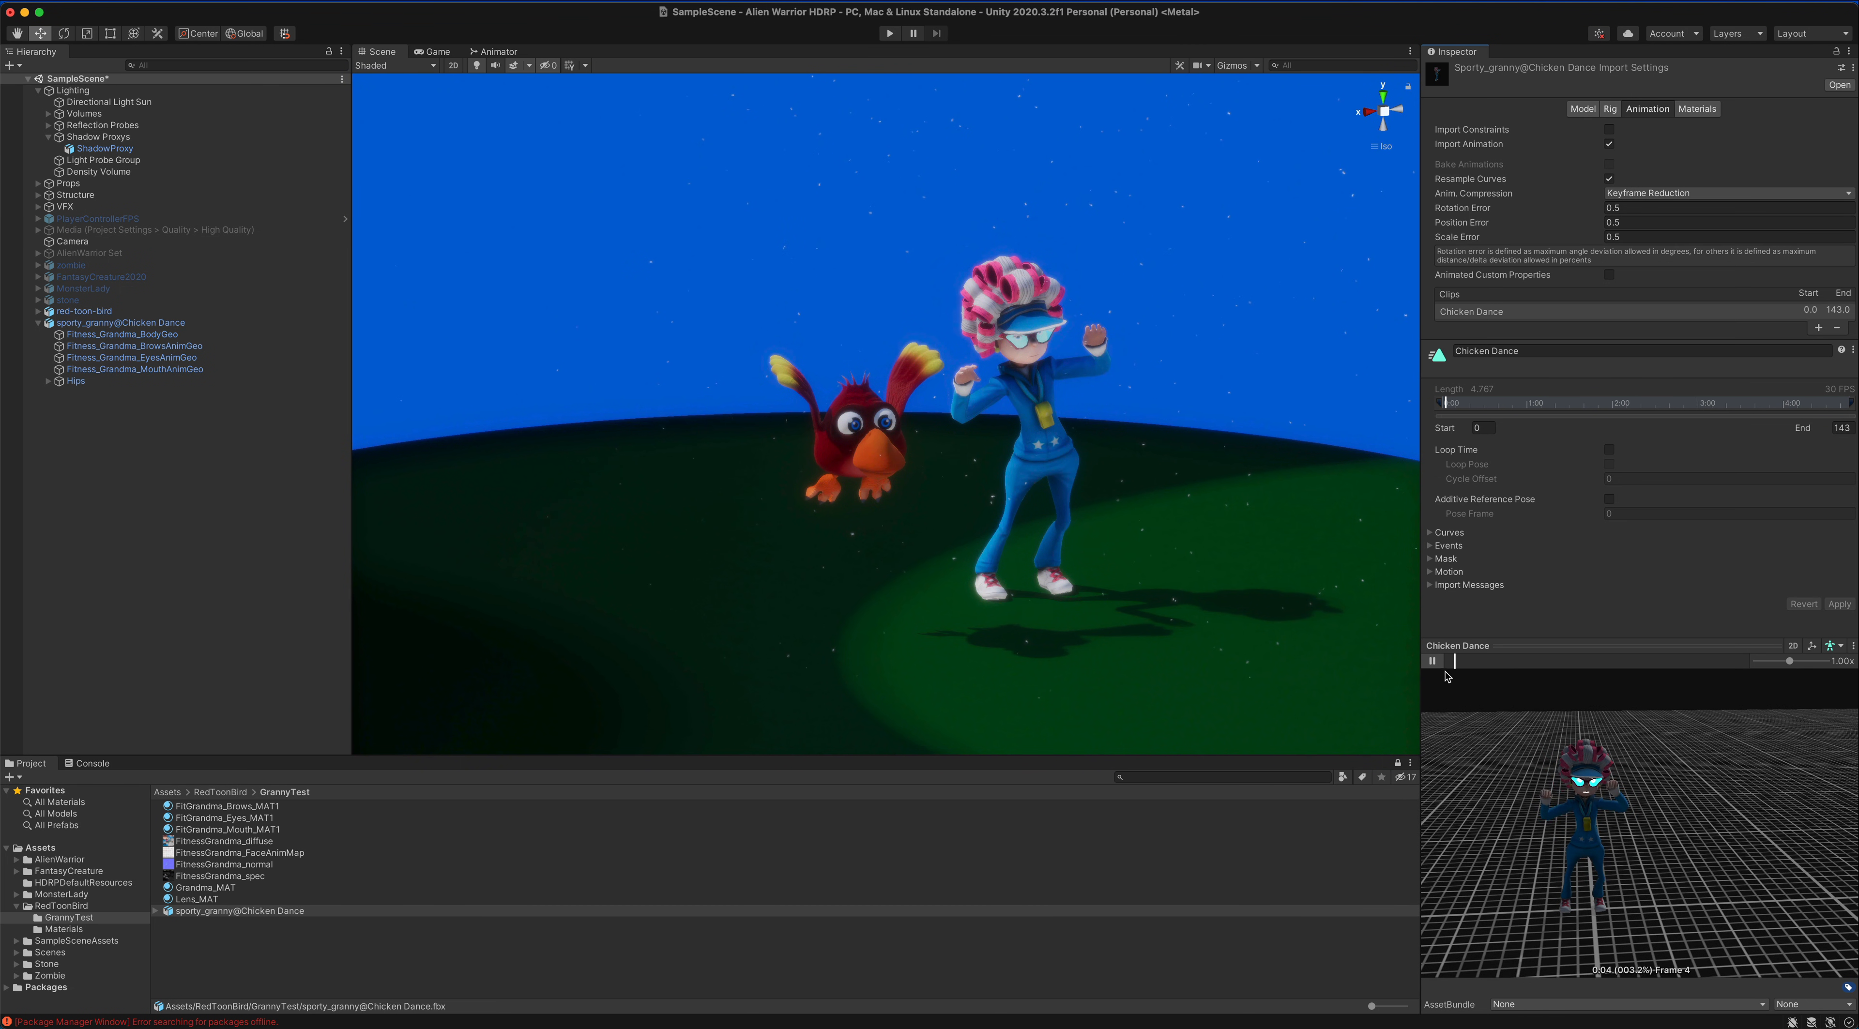
left_click(1432, 662)
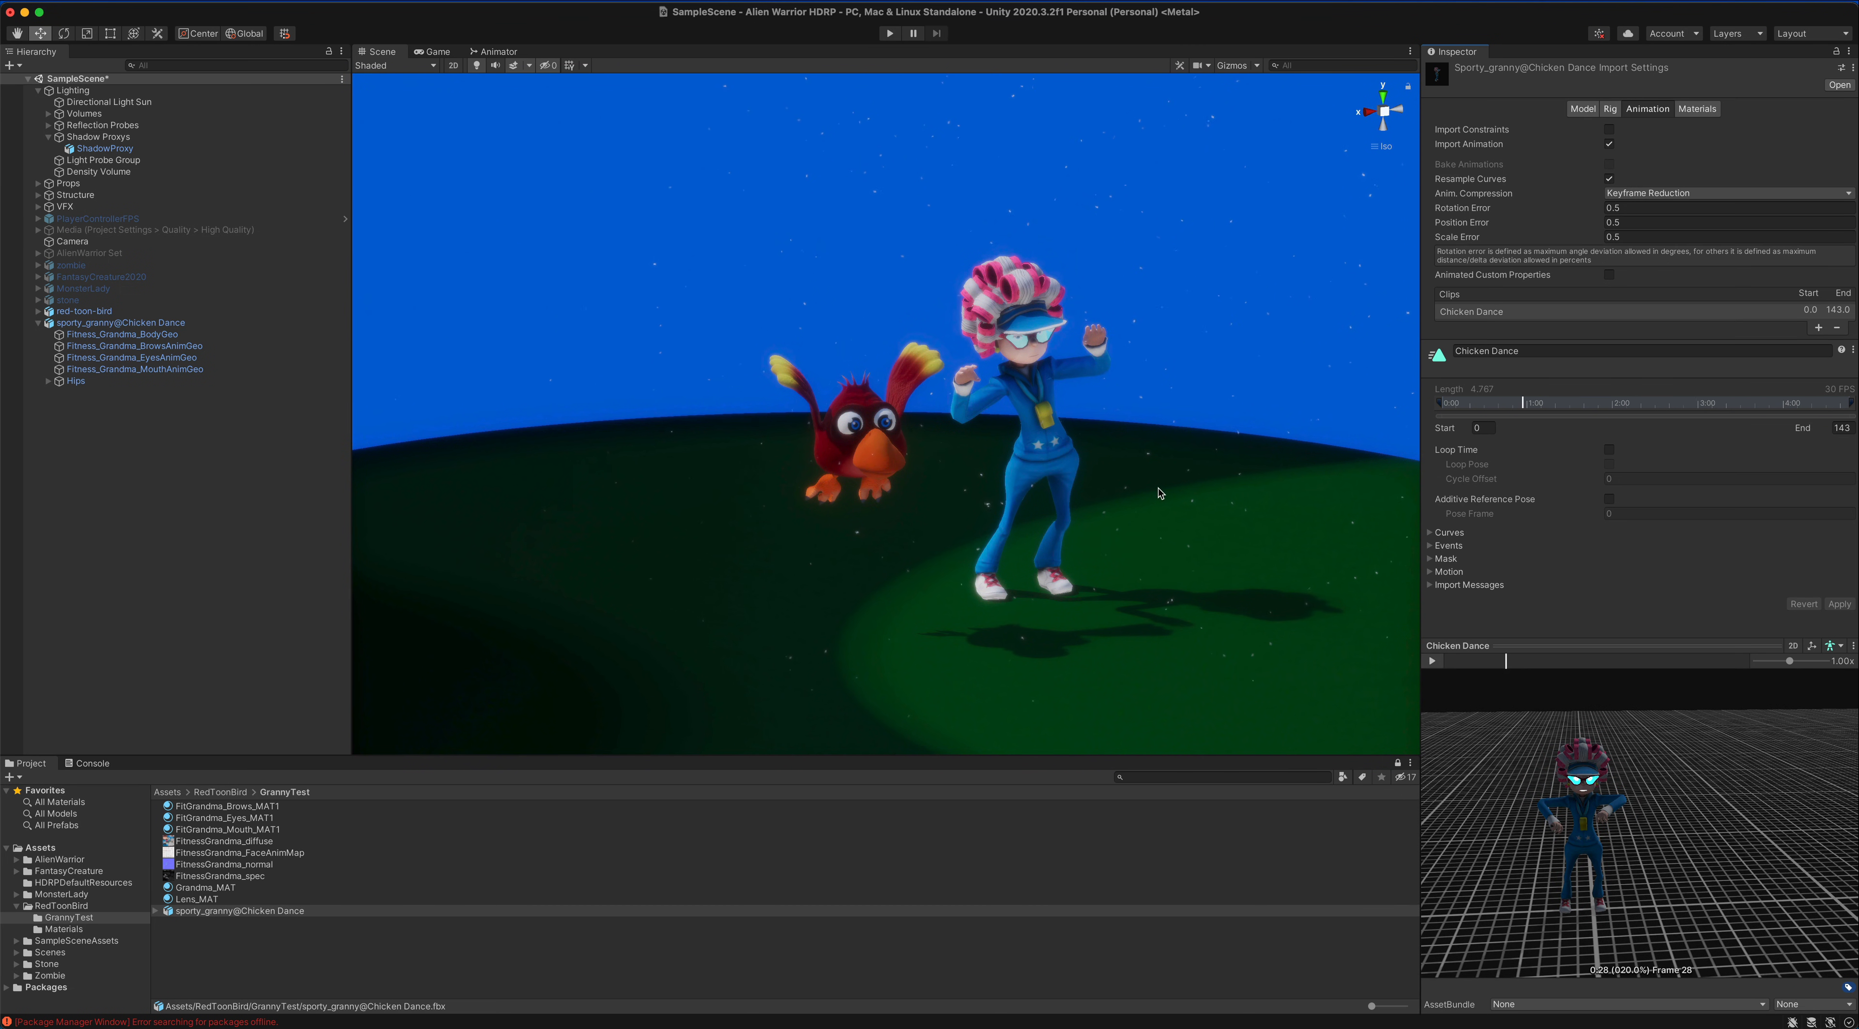
- Run the scene in Play mode, check whether the granny animates in the Scene view, and stop it
left_click(892, 37)
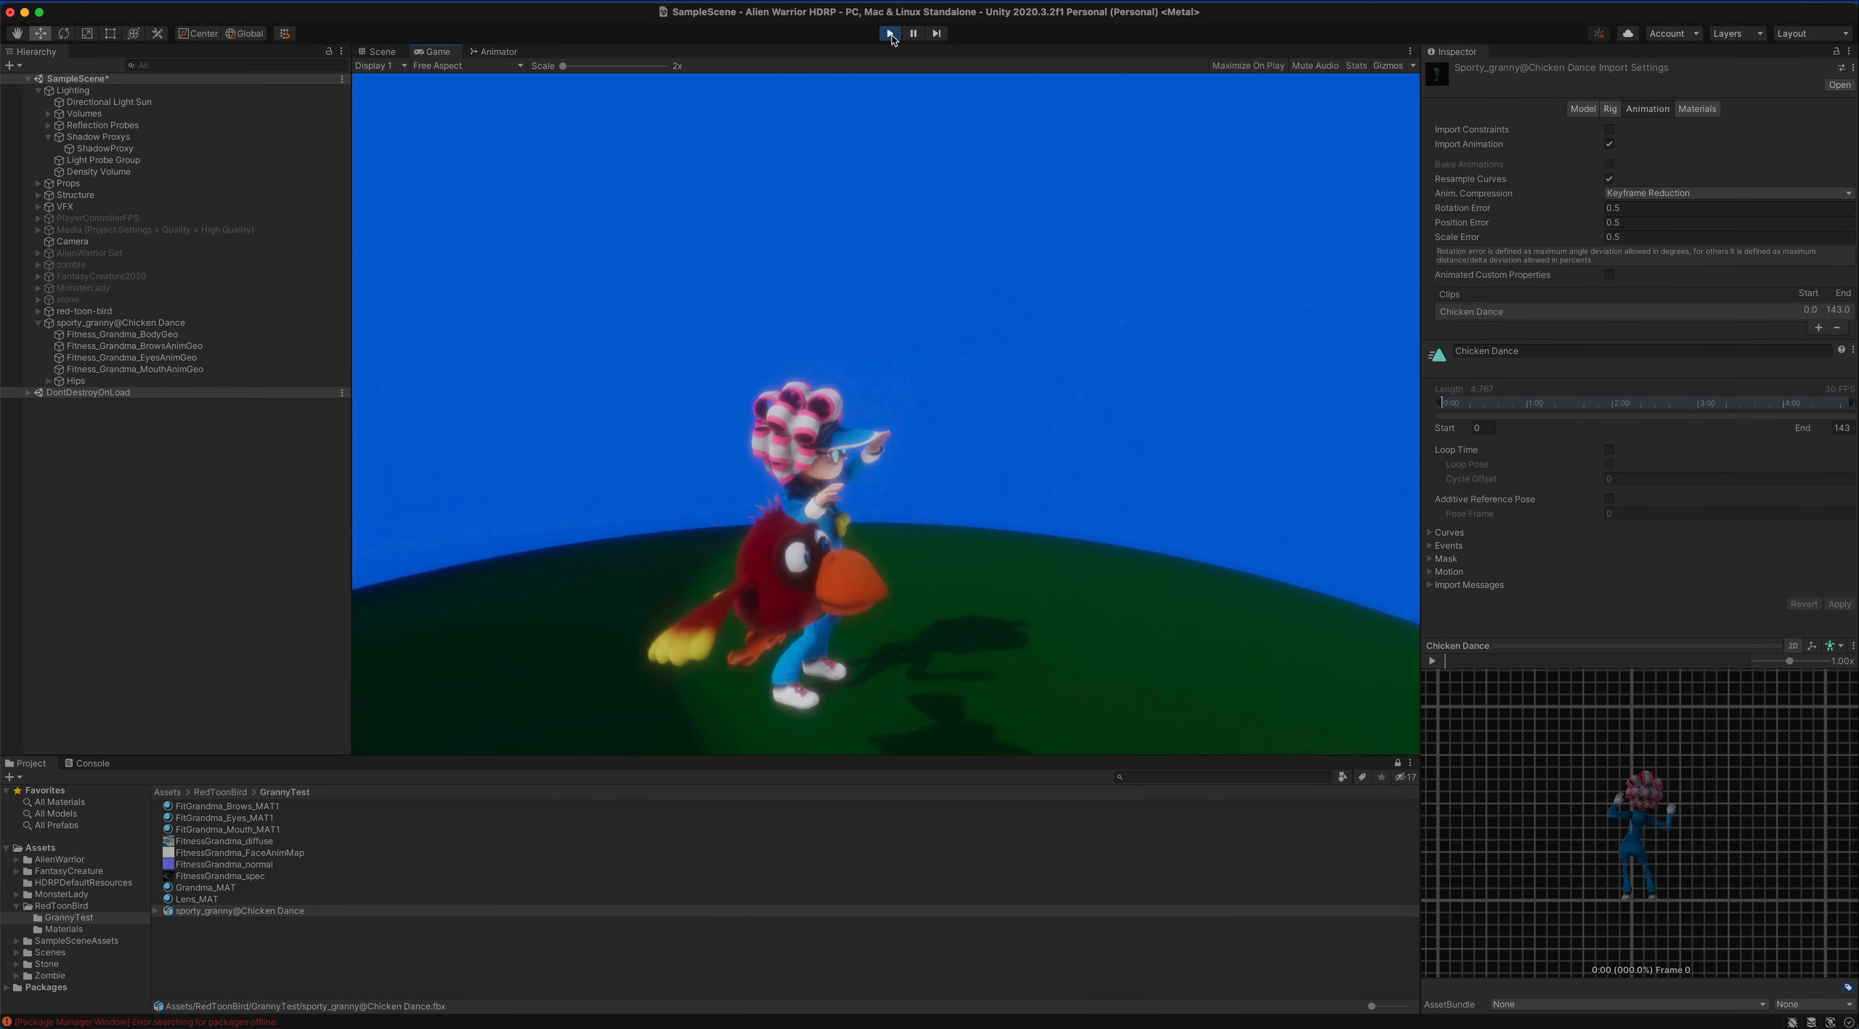
left_click(383, 55)
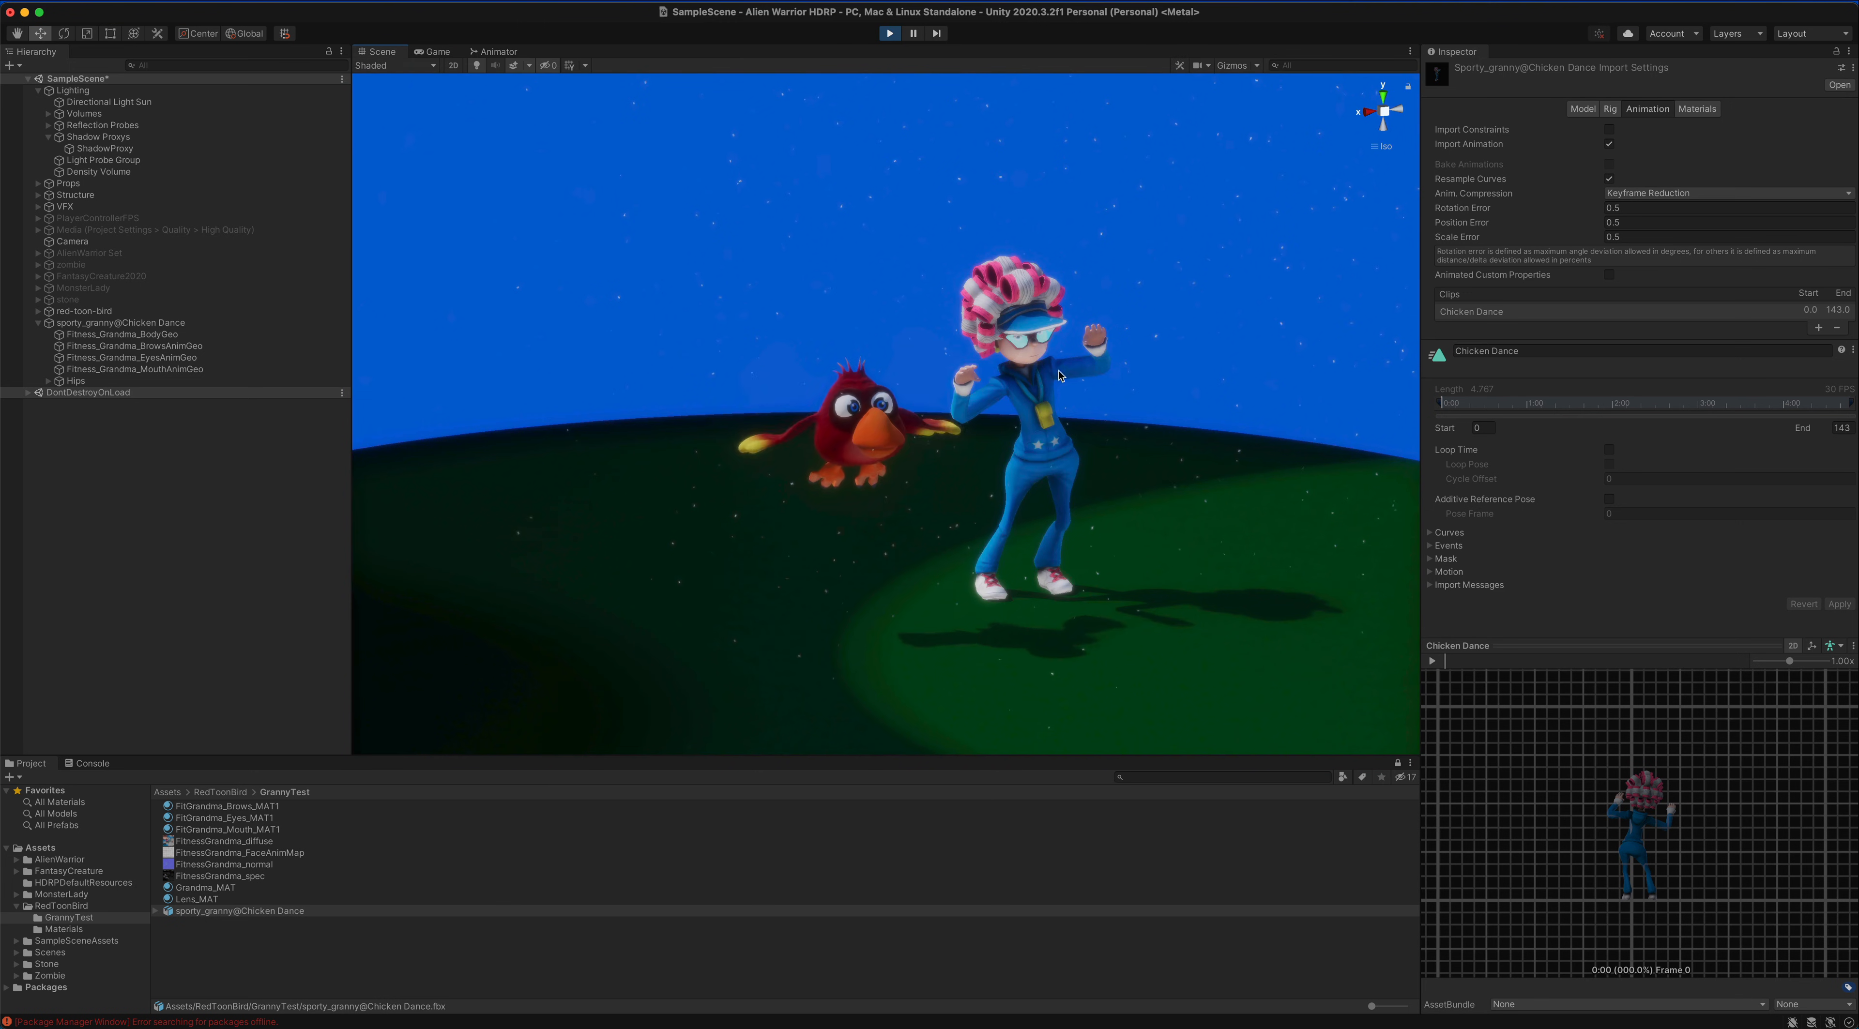
mouse_move(1046, 404)
left_mouse_down("alt")
mouse_move(979, 348)
mouse_move(1031, 375)
left_mouse_up("alt")
left_click(890, 34)
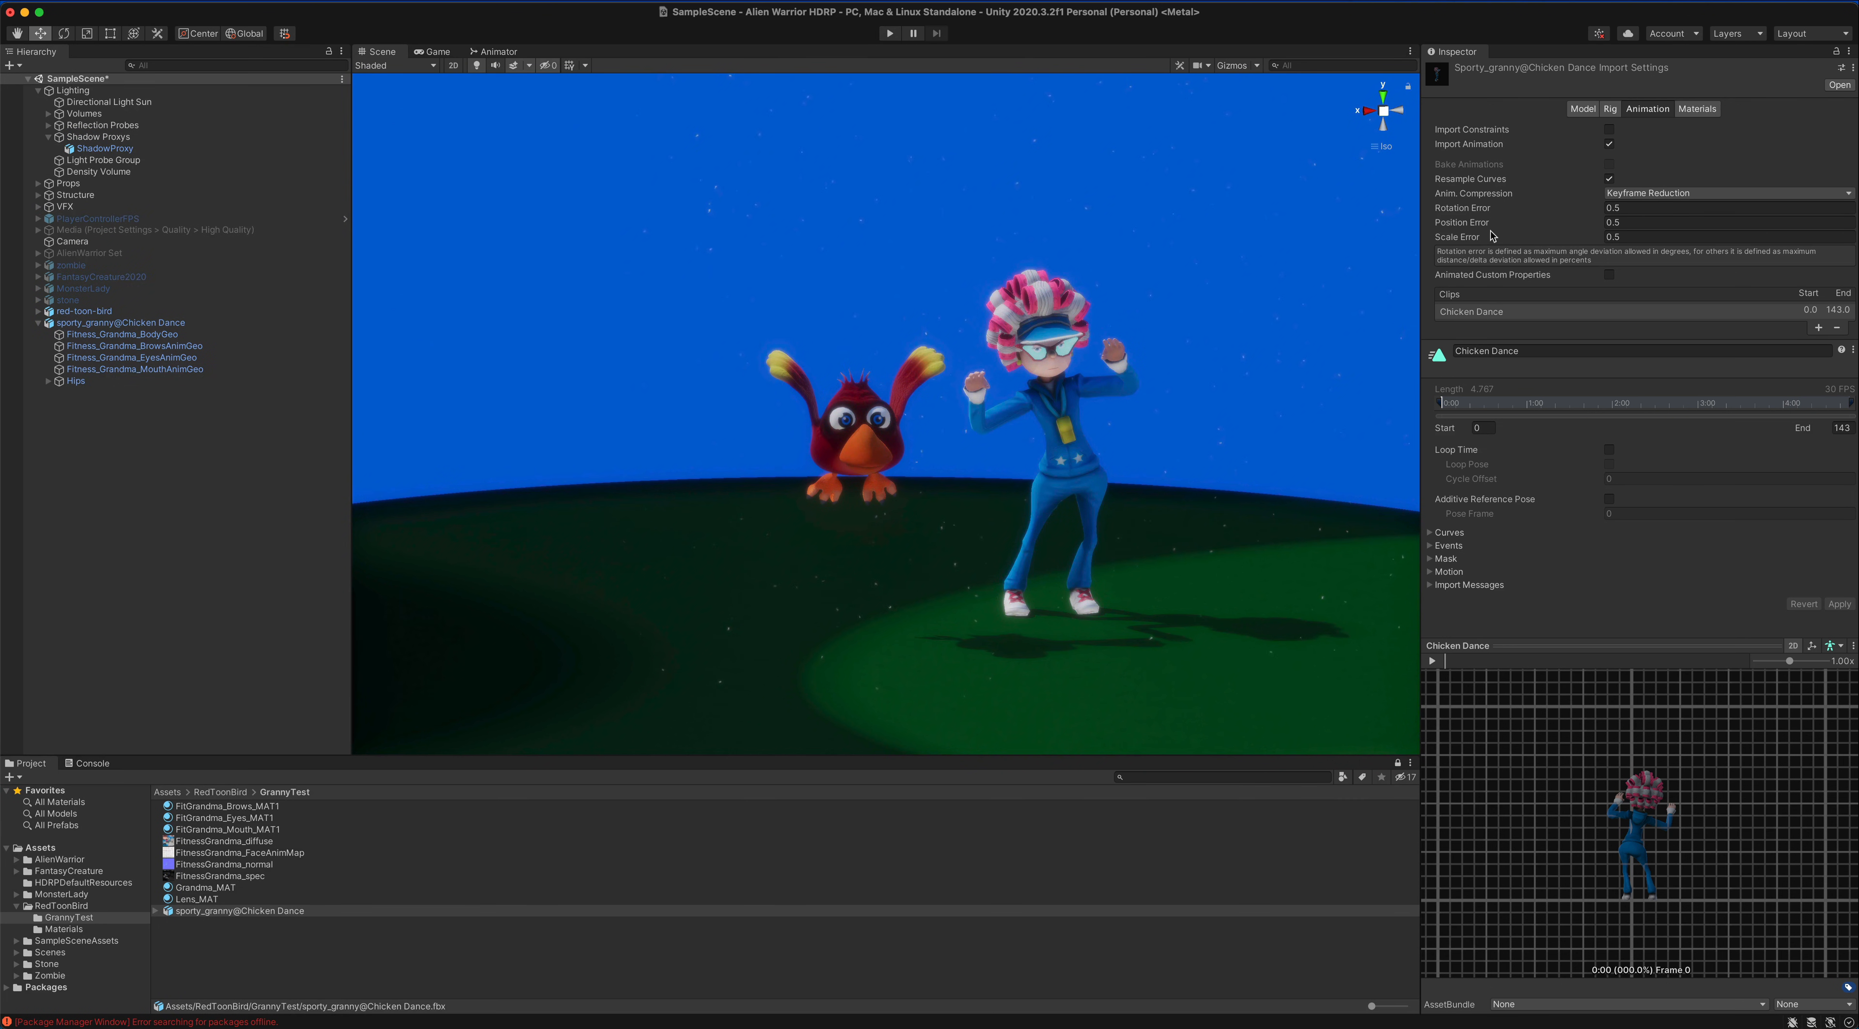
- Set the granny model's rig animation type to Humanoid with its avatar created from this model, and apply the change
left_click(1608, 113)
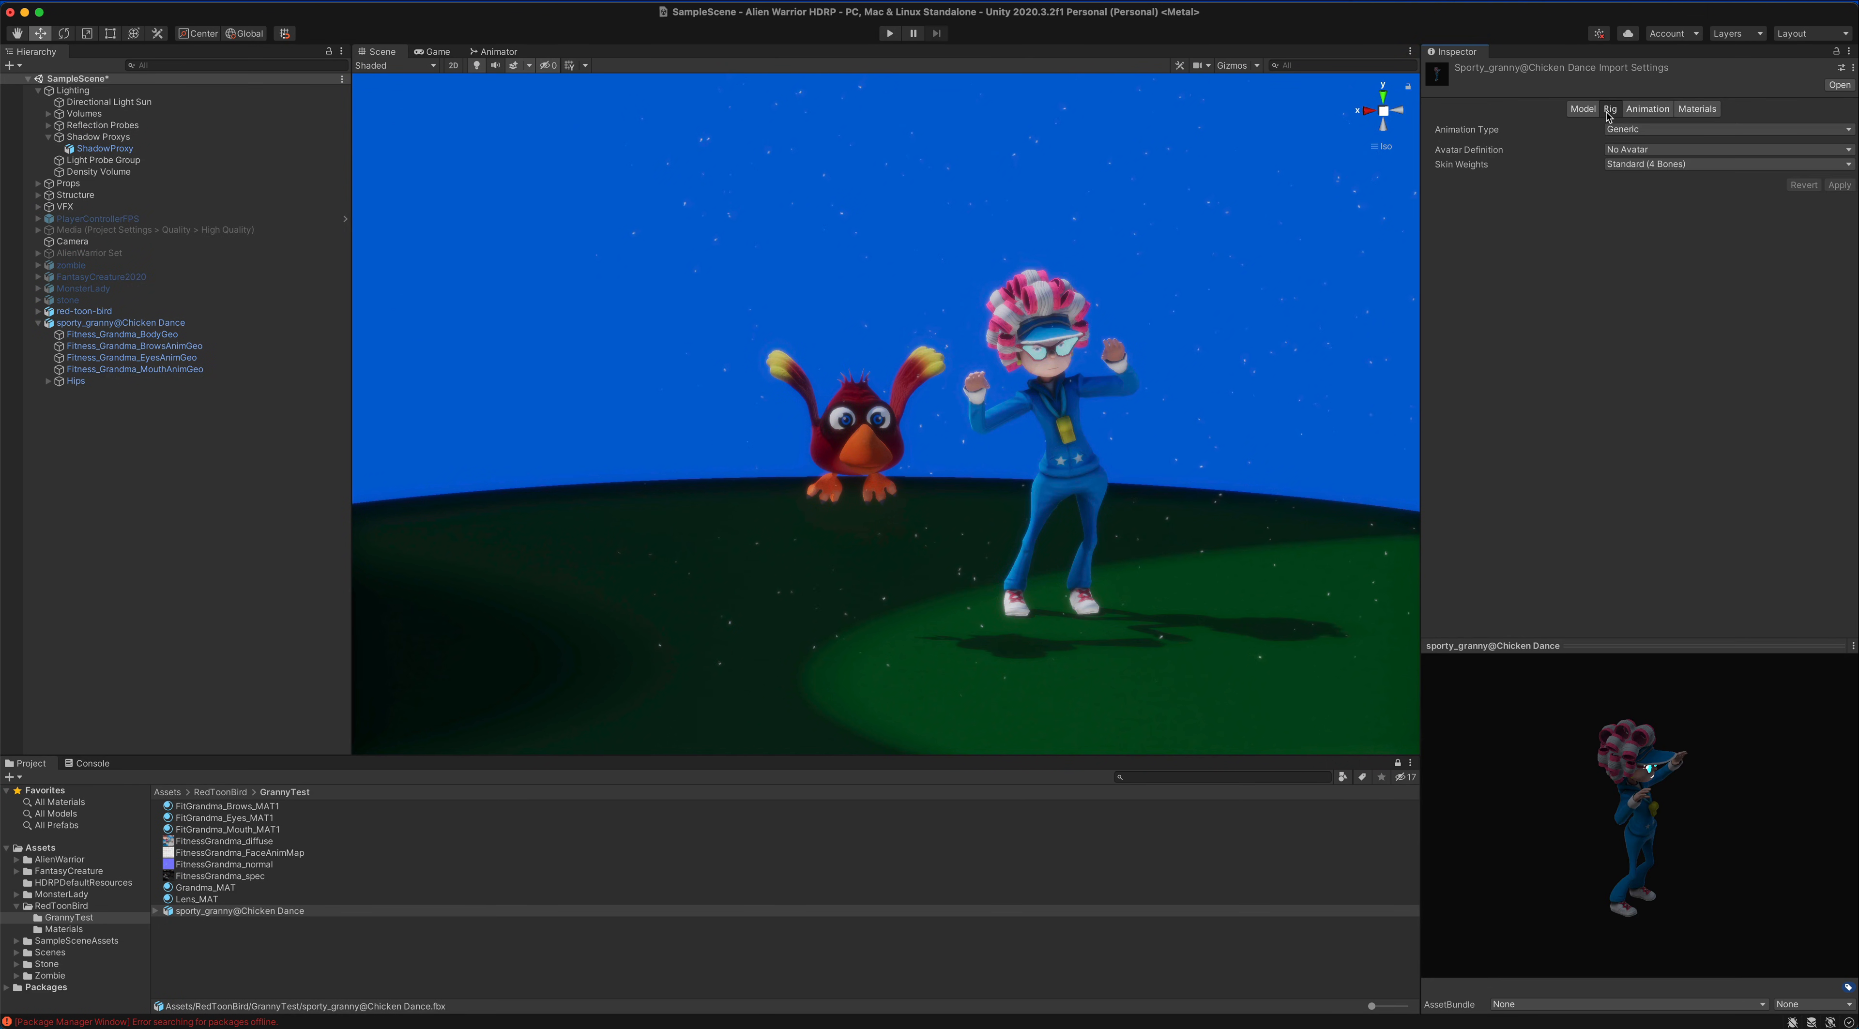
left_click(1629, 131)
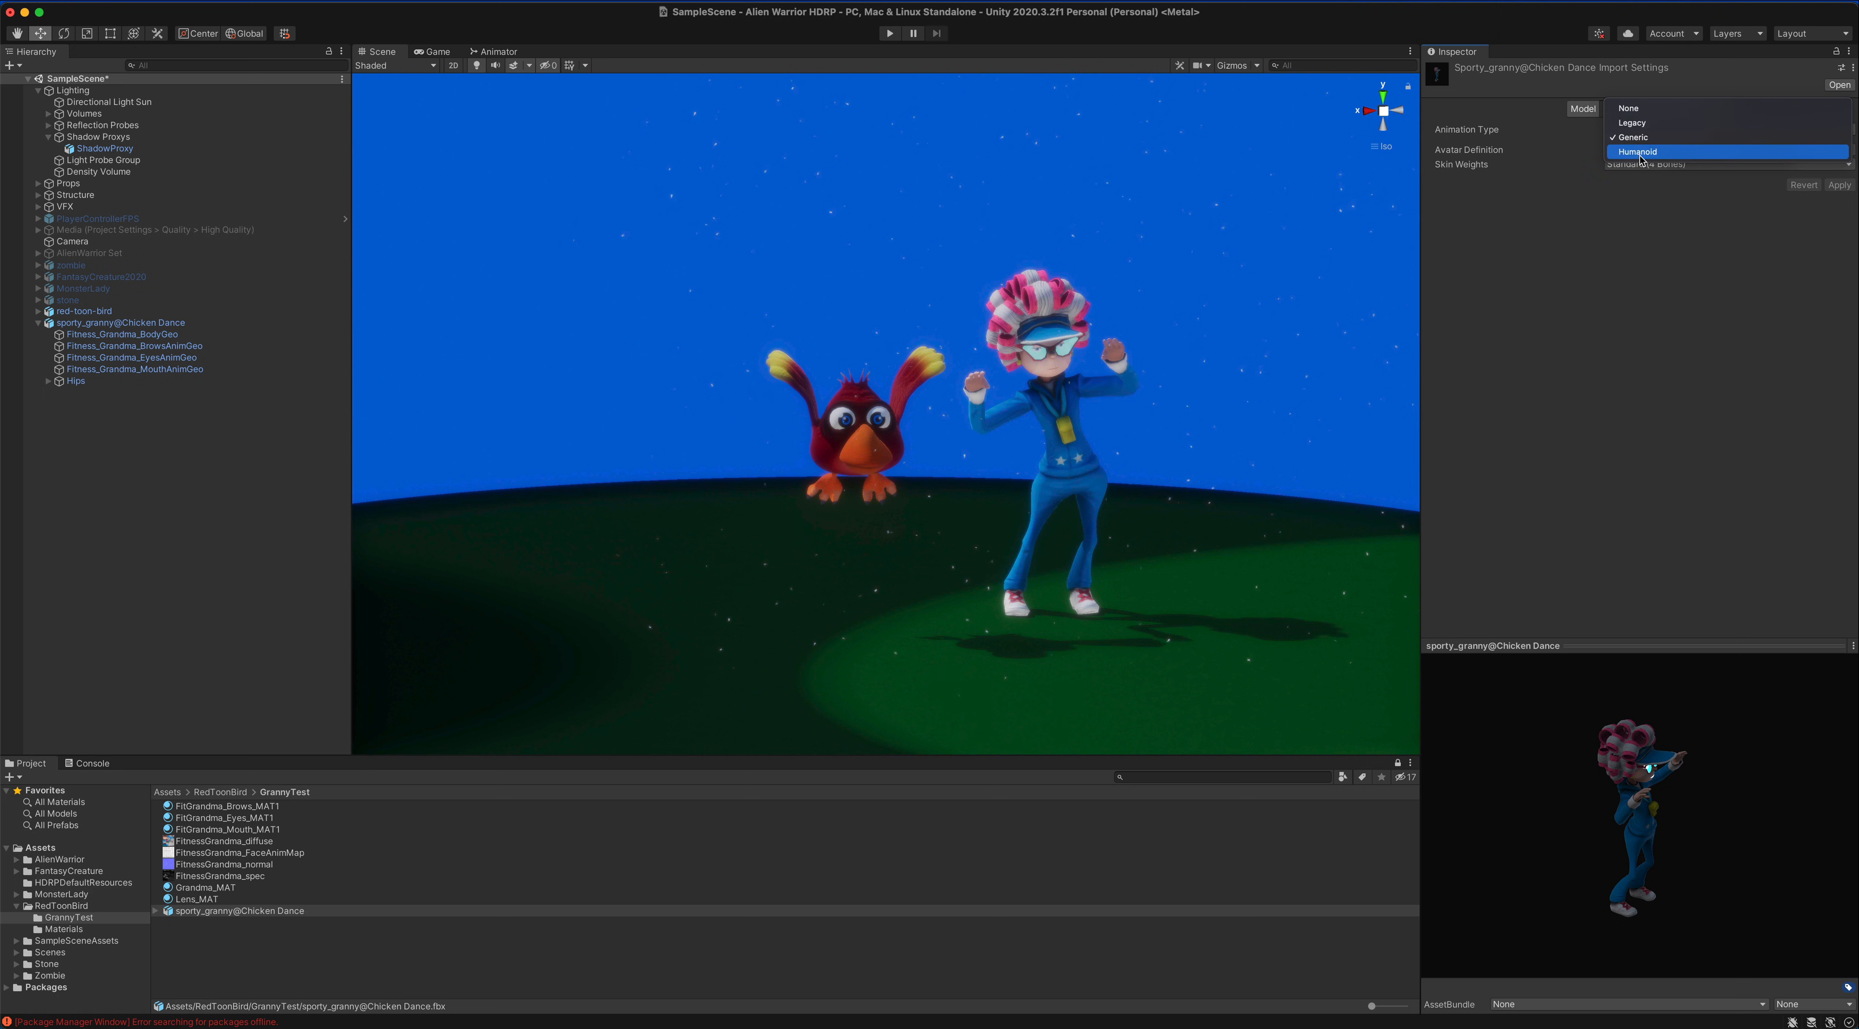
left_click(1639, 153)
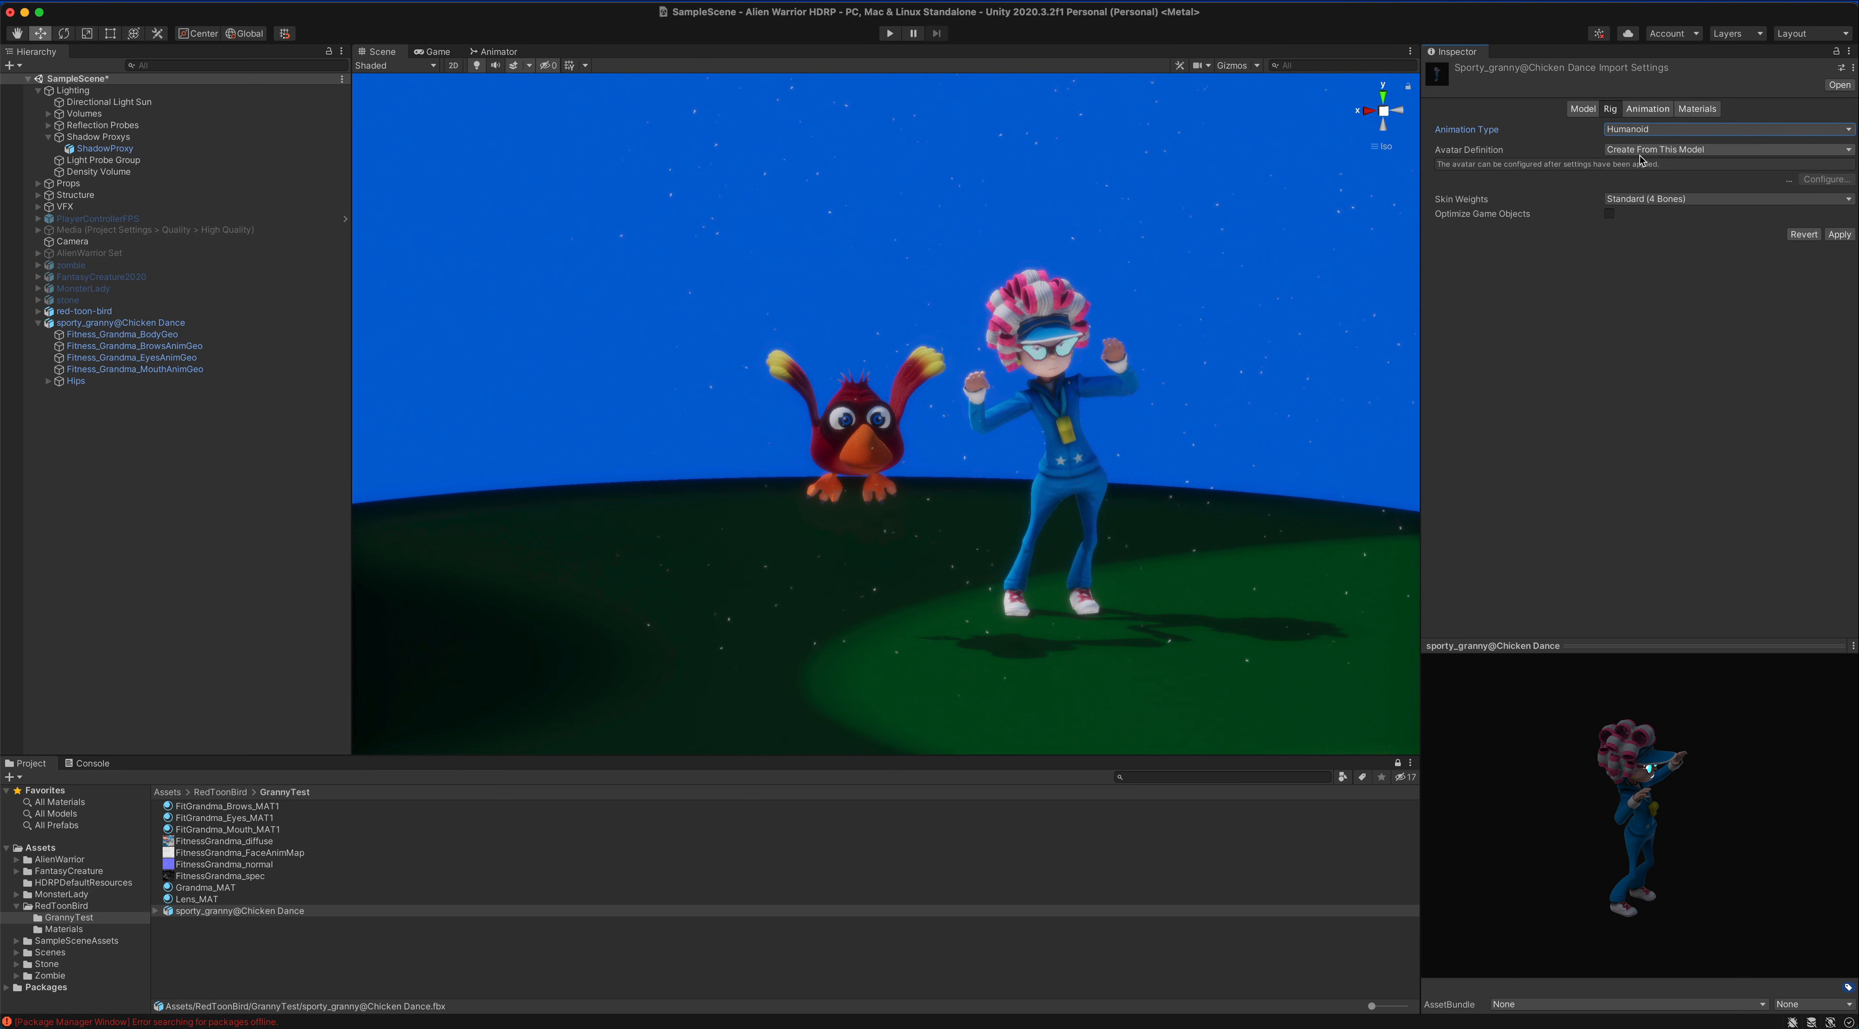
left_click(1837, 235)
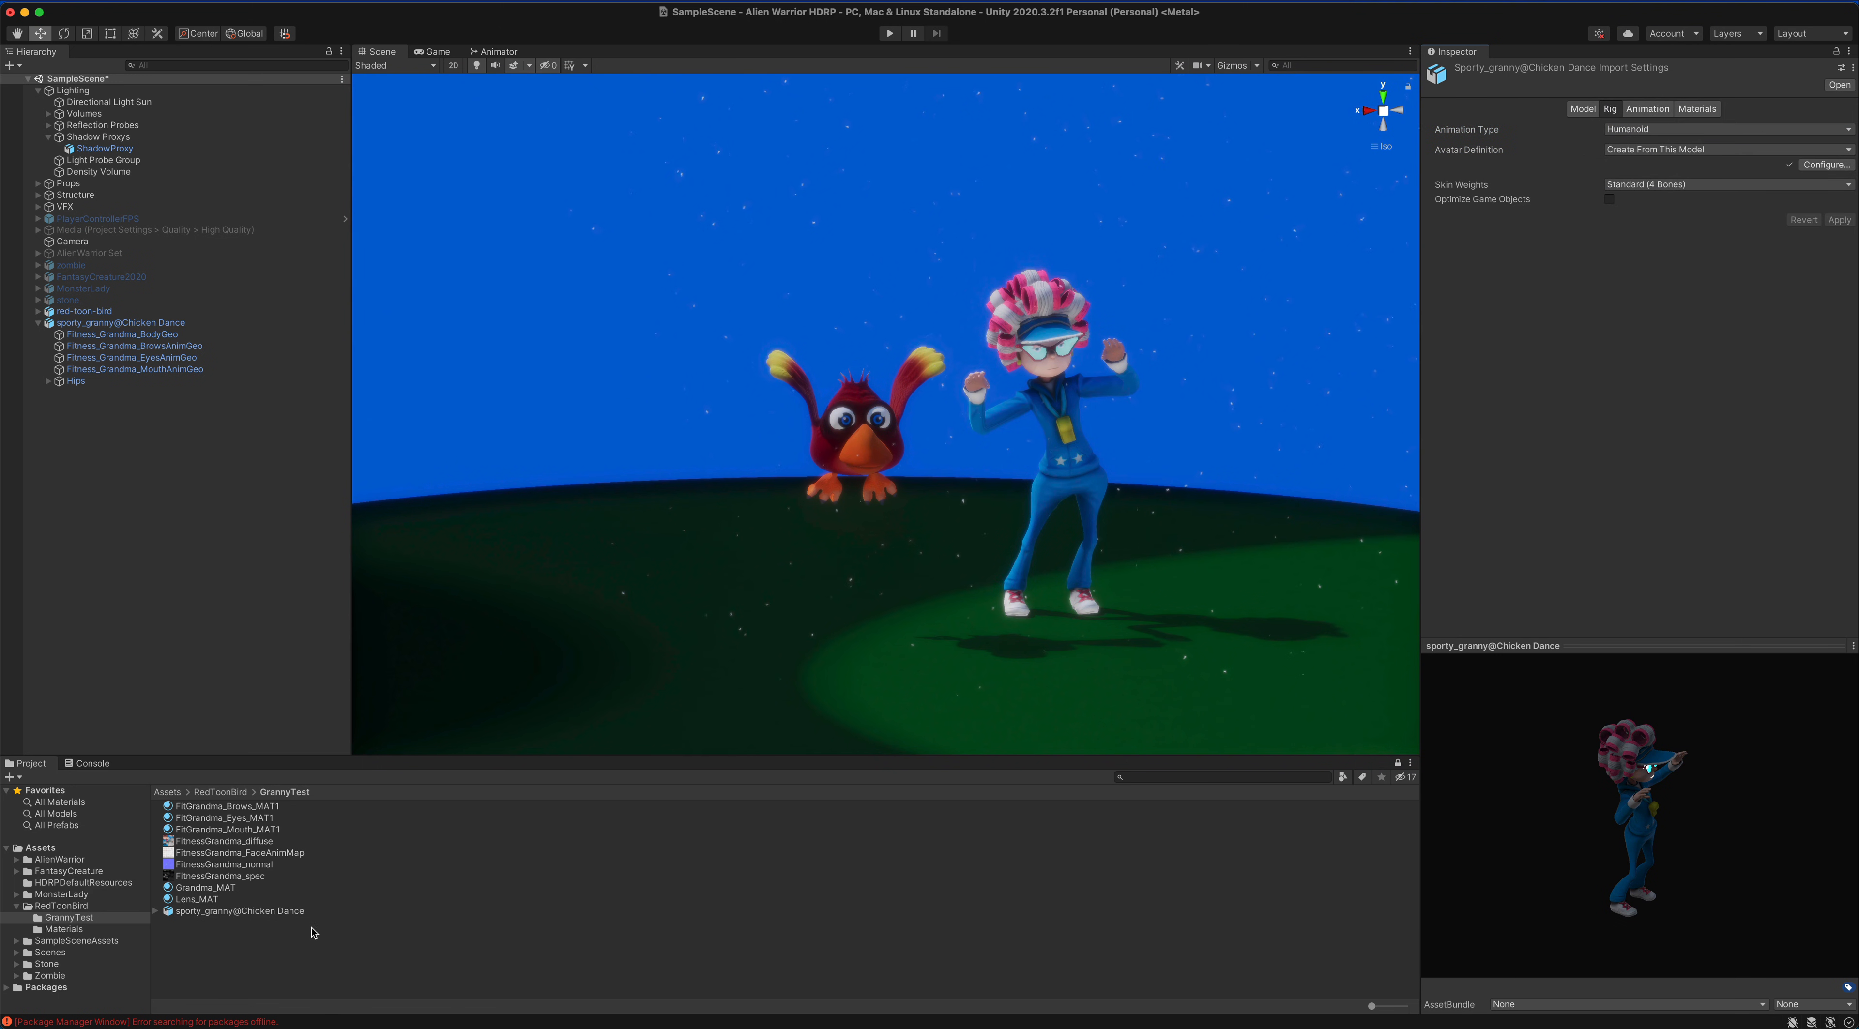
- Create an animator controller in the GrannyTest folder and name it Granny Animator Controller
right_click(263, 954)
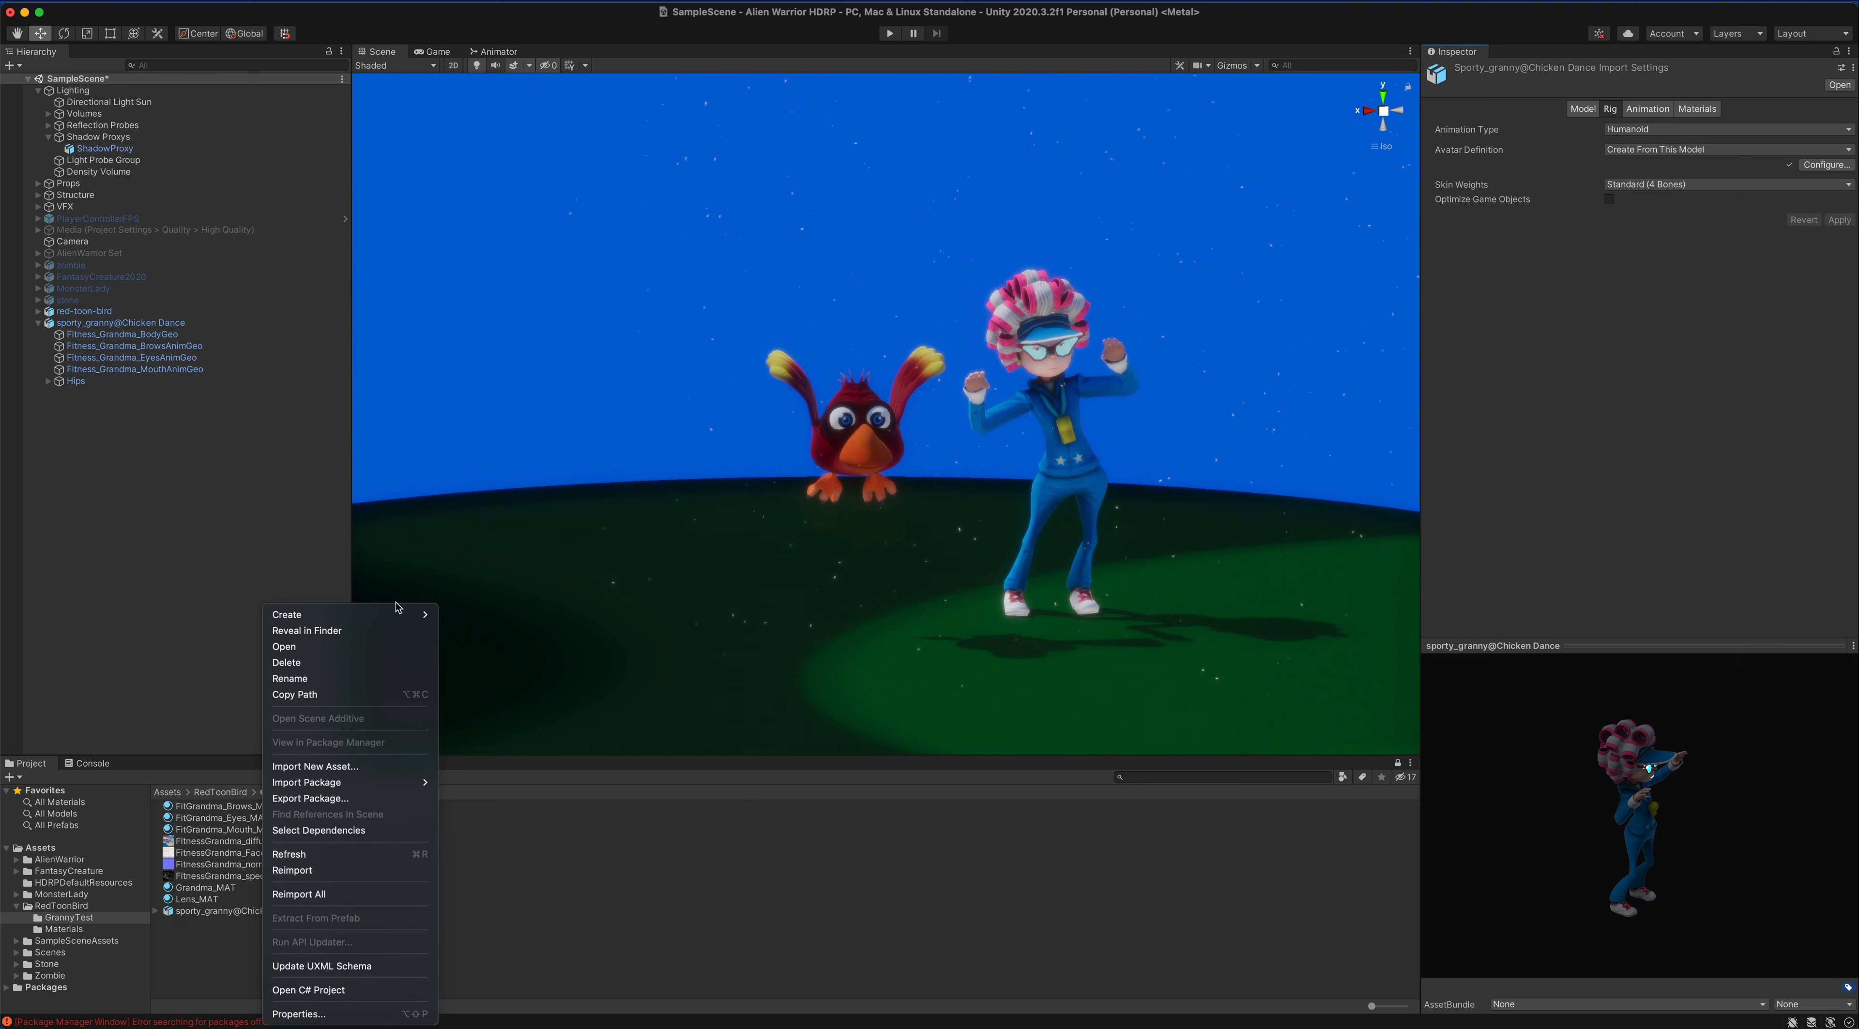
mouse_move(396, 617)
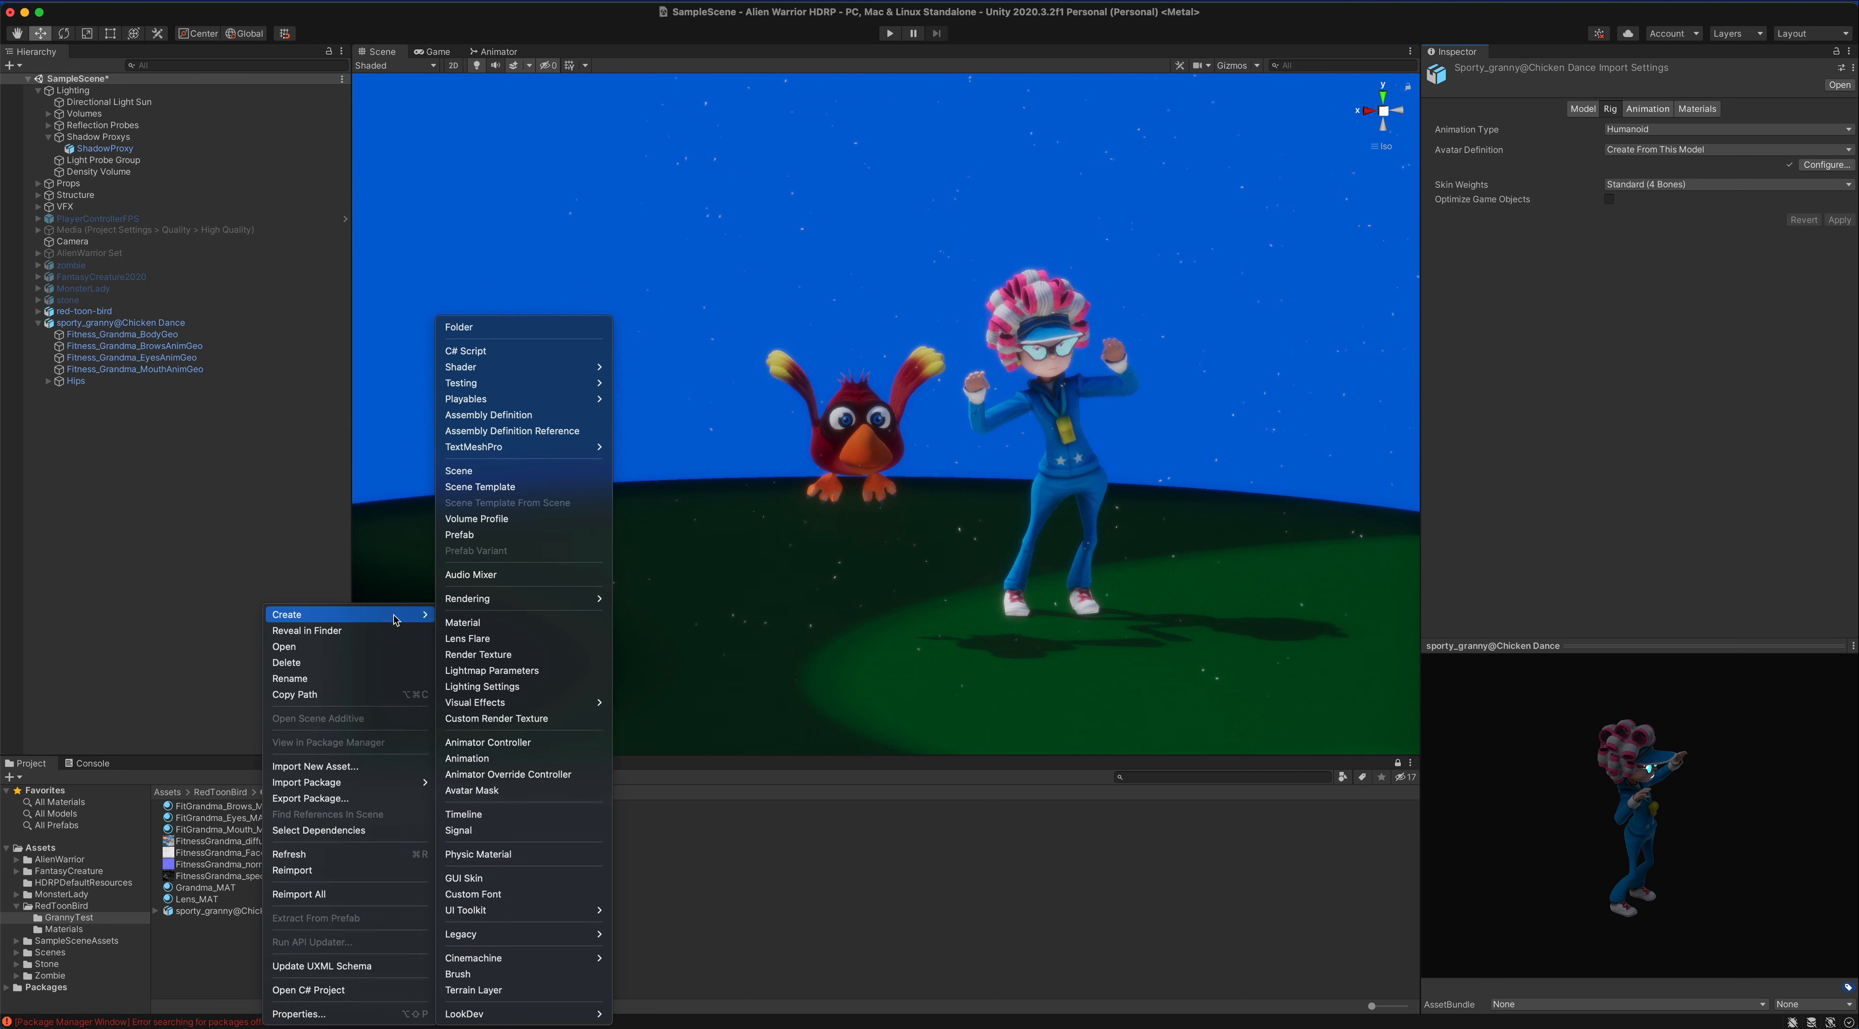
left_click(524, 743)
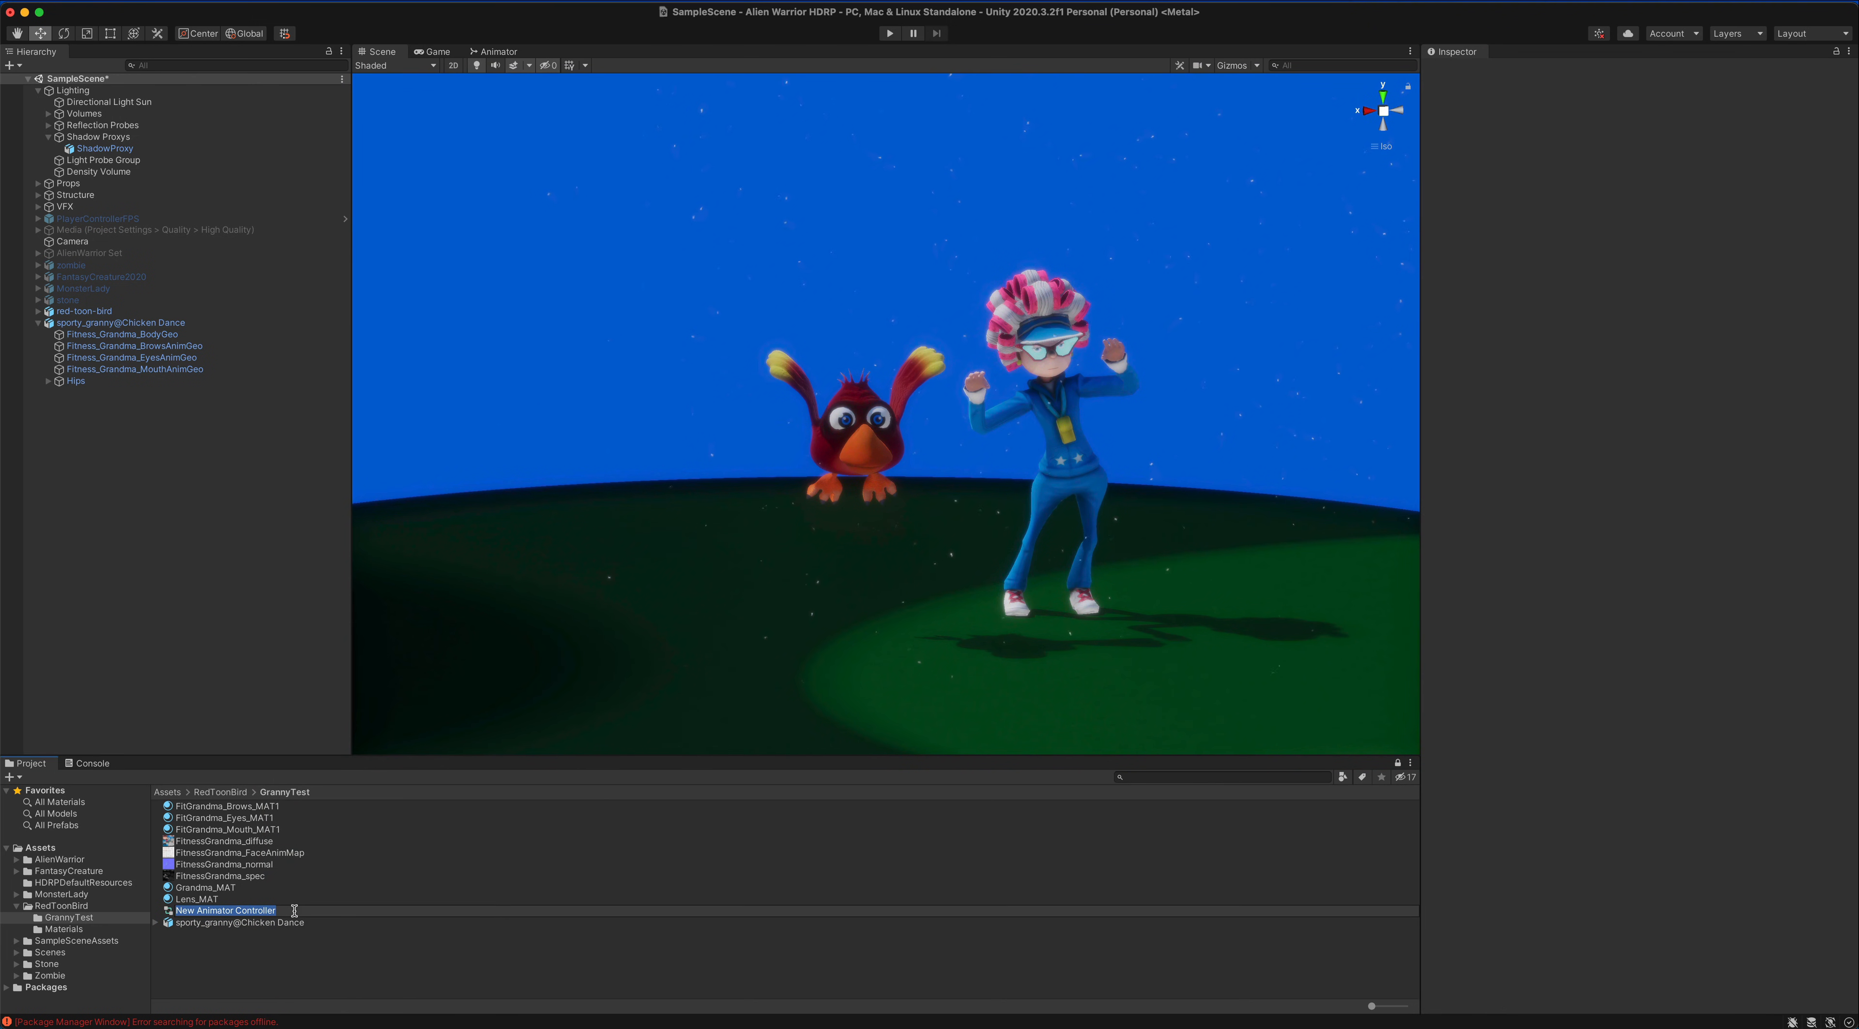
left_click_drag(196, 911, 164, 916)
type("Granny")
key("Return")
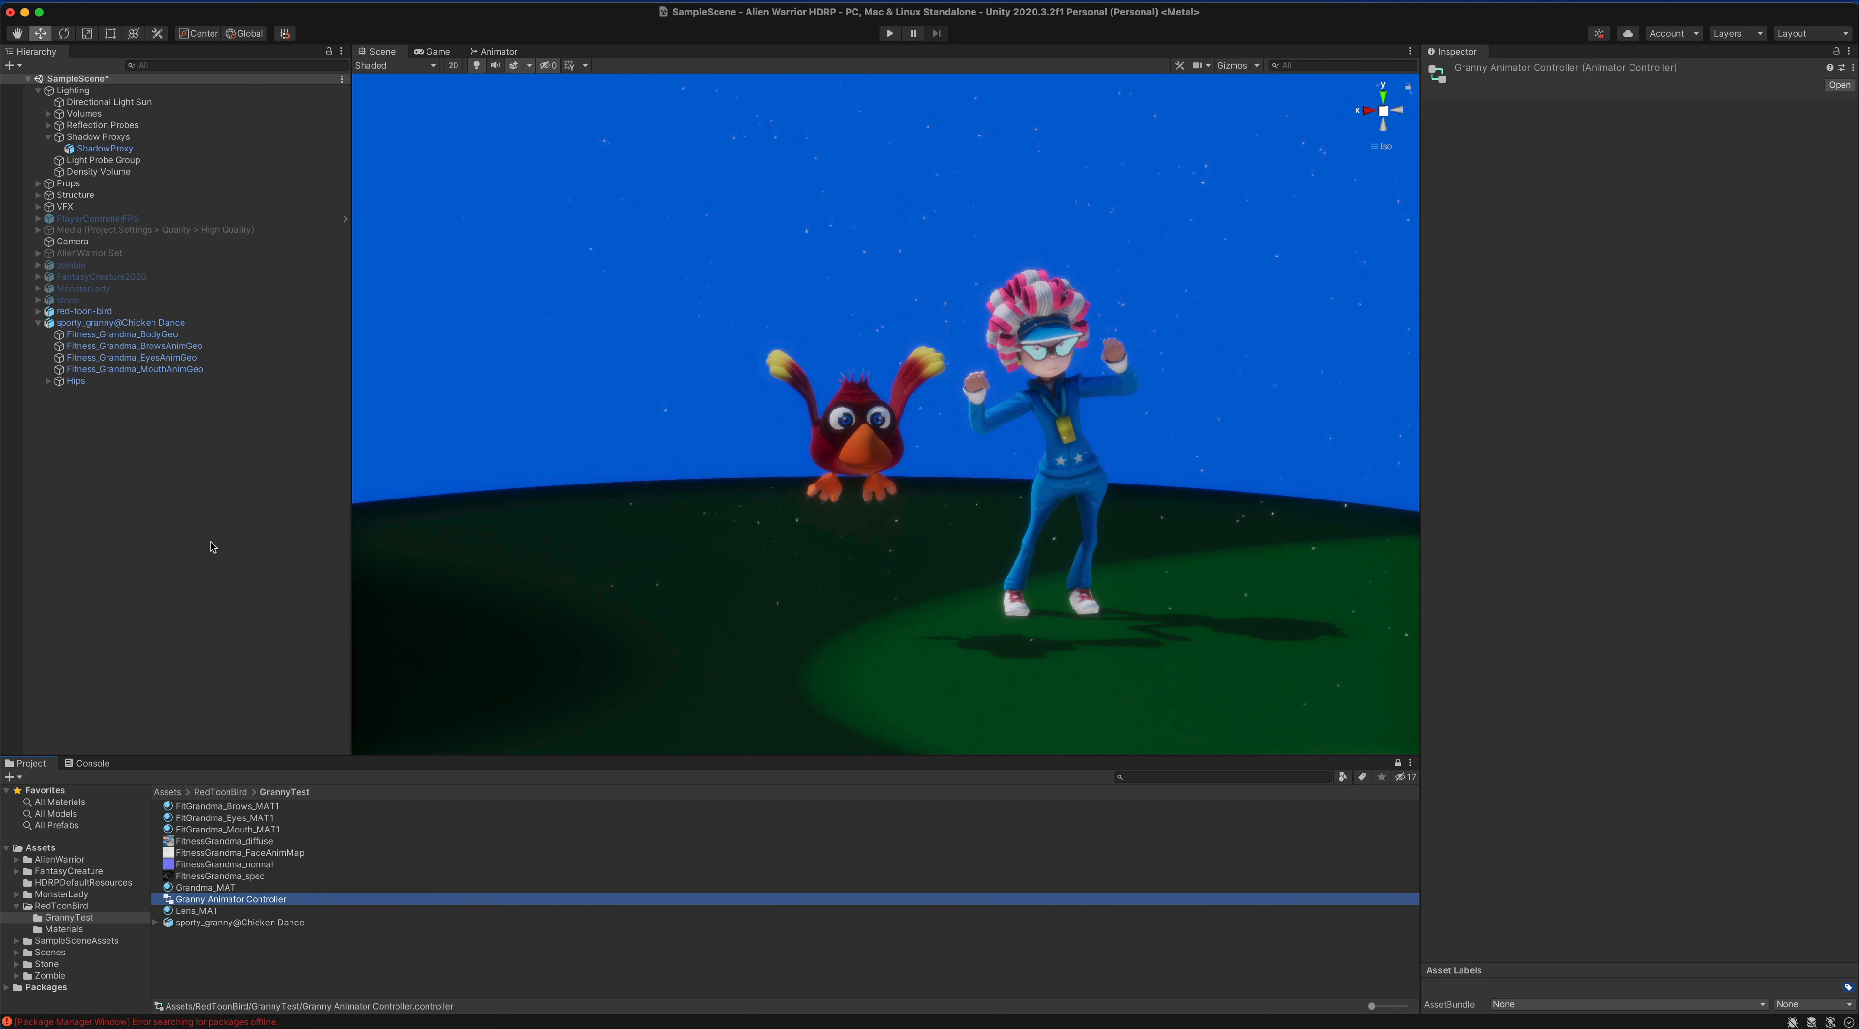
- Assign Granny Animator Controller as the controller of the sporty_granny@Chicken Dance object's Animator component in the scene
left_click(89, 324)
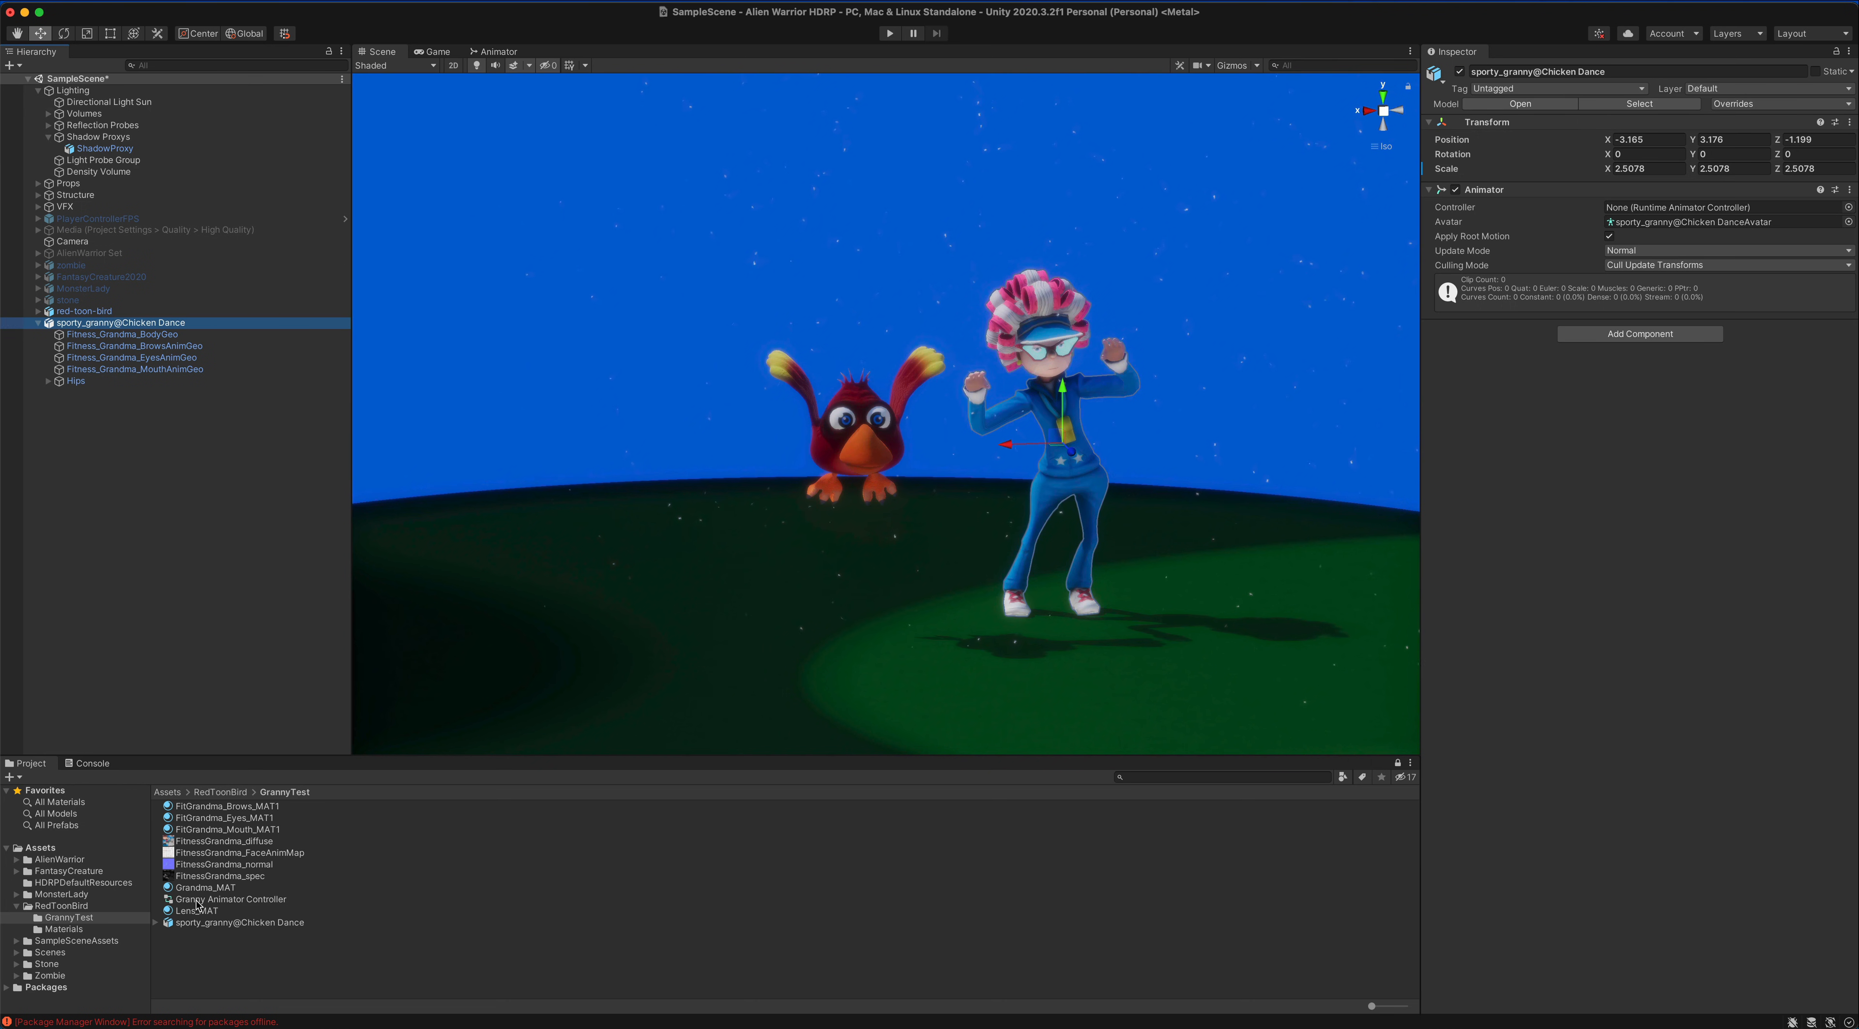
left_click_drag(202, 900, 845, 853)
left_click_drag(1434, 581, 1639, 293)
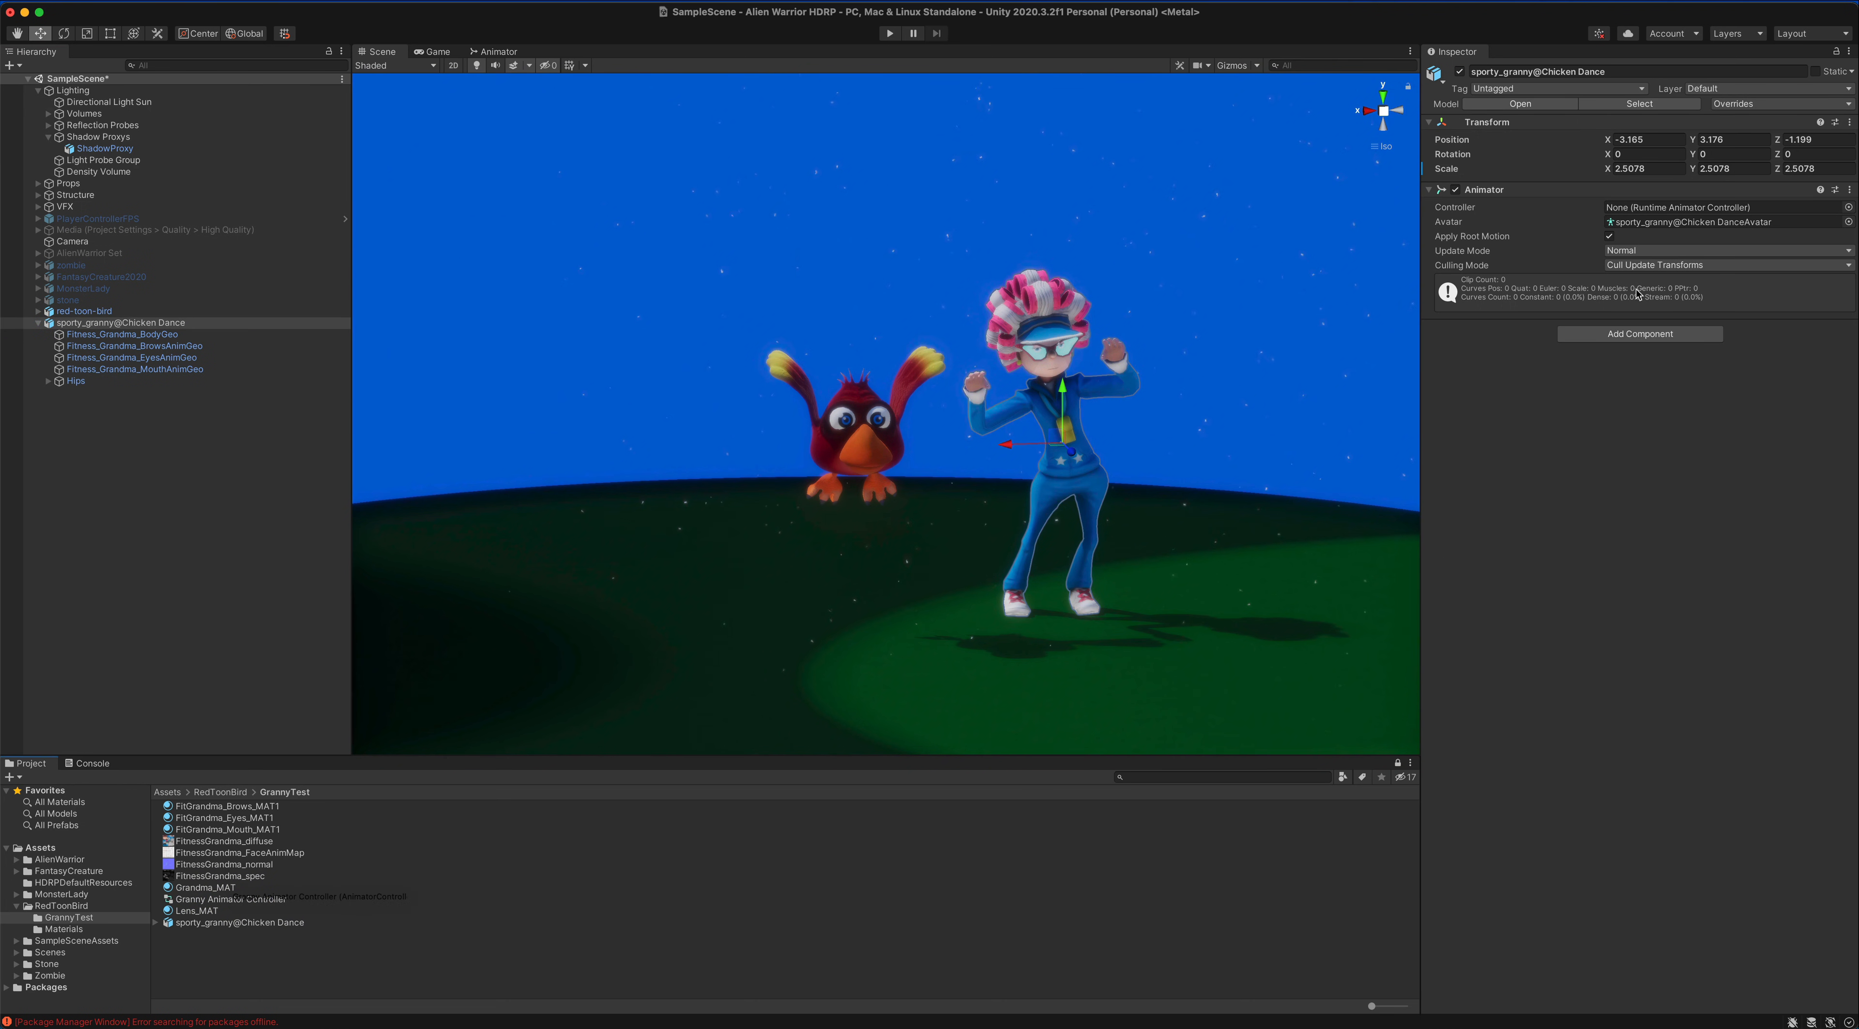
left_click_drag(1643, 206, 1640, 213)
left_click_drag(1483, 210, 1487, 210)
left_click(1629, 212)
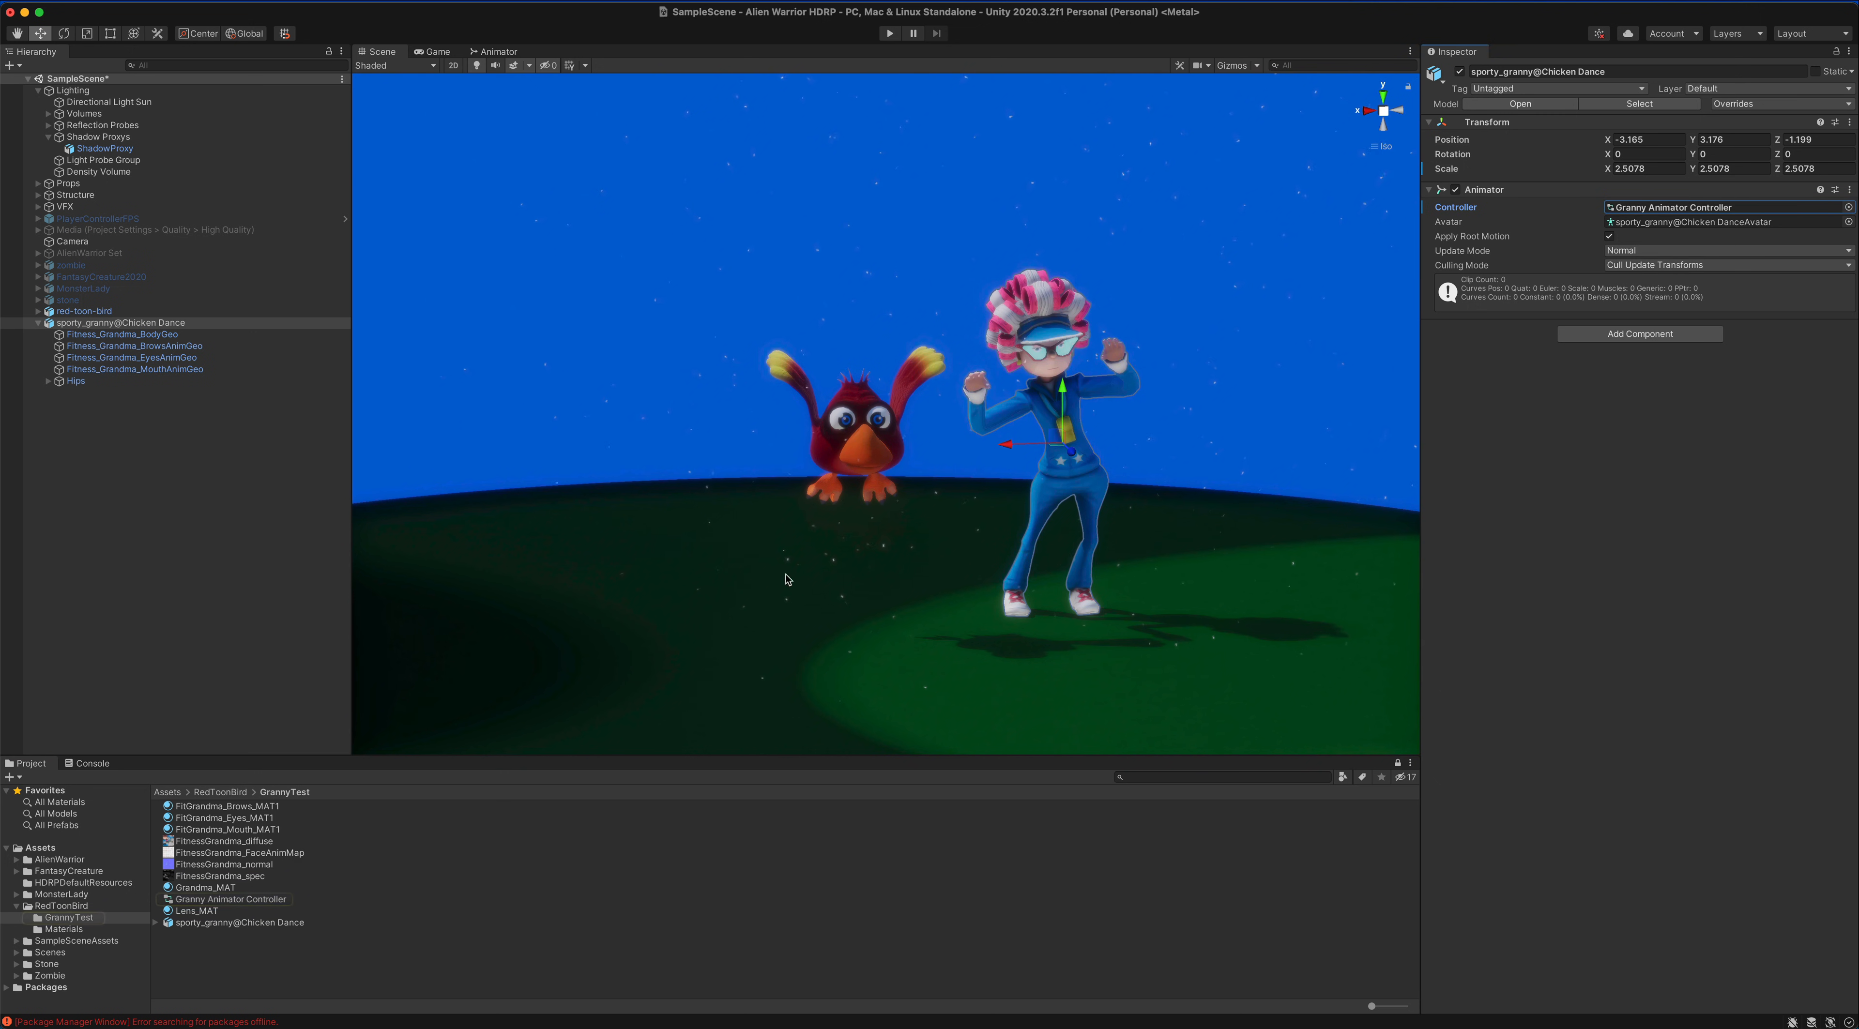
- Add the model's Chicken Dance clip to Granny Animator Controller as the default state, with Foot IK enabled
double_click(236, 903)
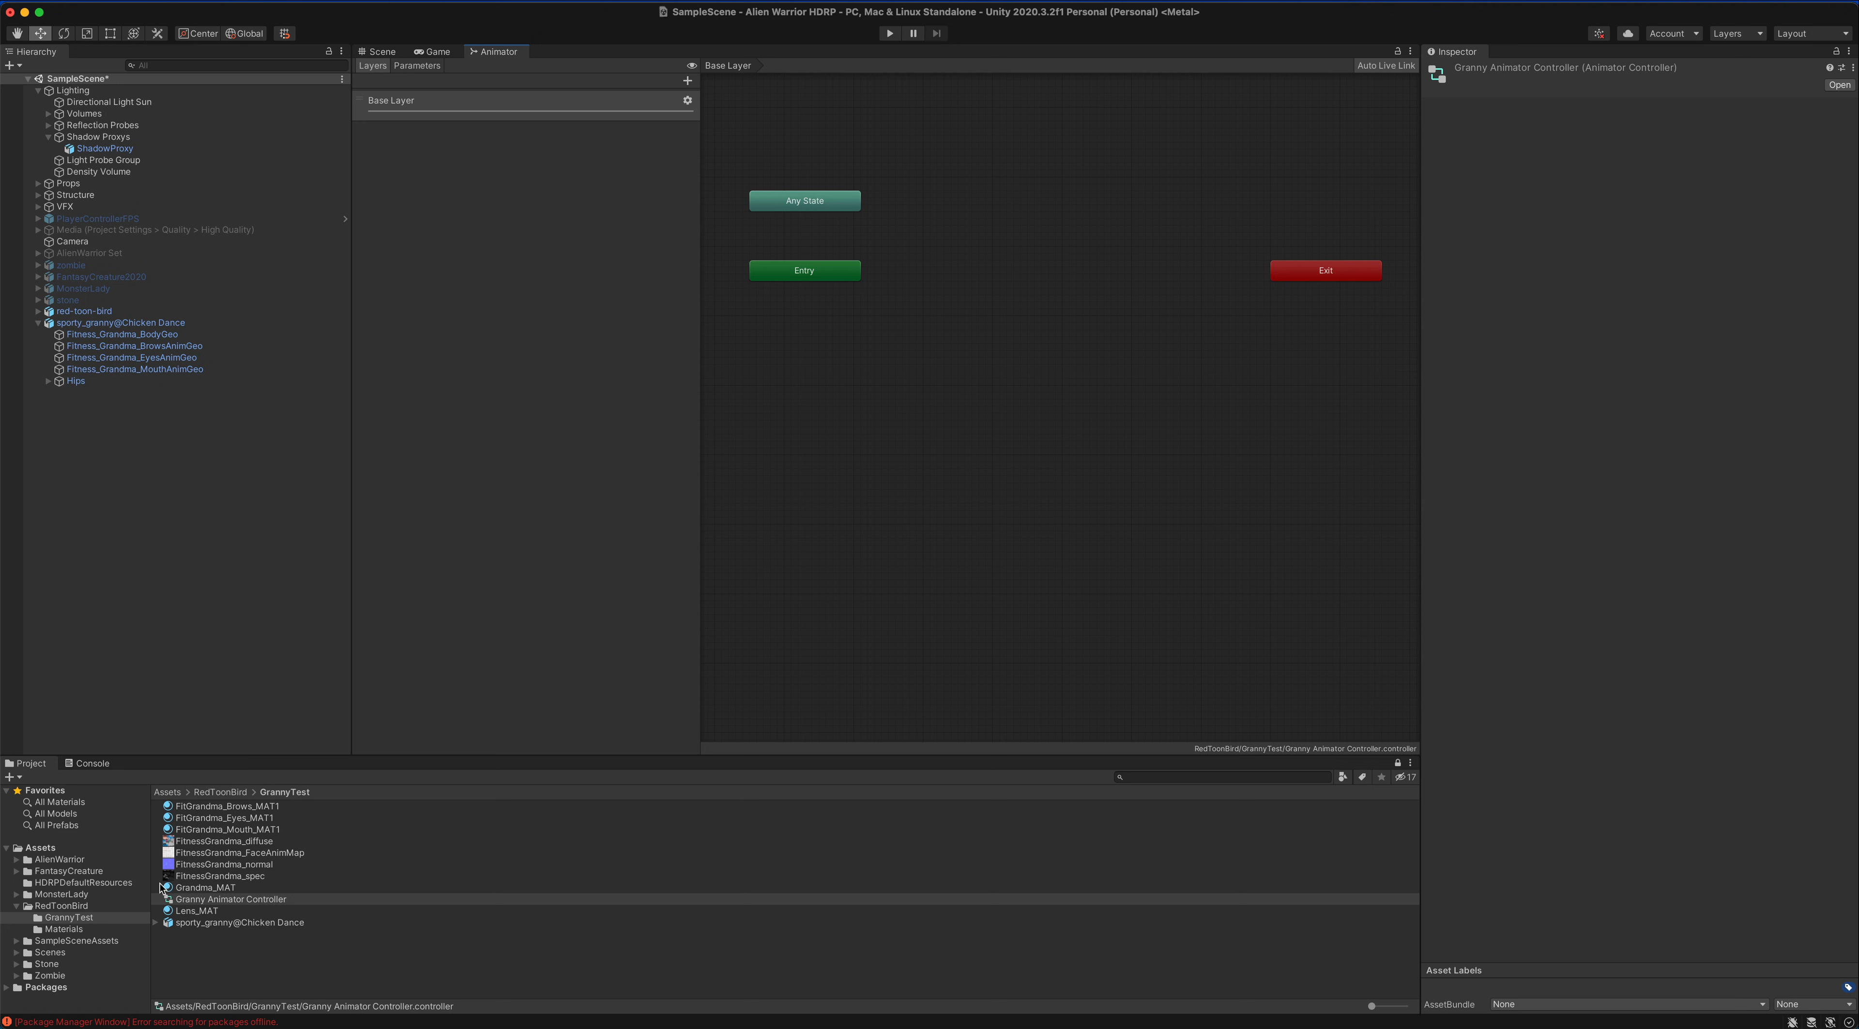
left_click(155, 923)
scroll(360, 940, "down", 3)
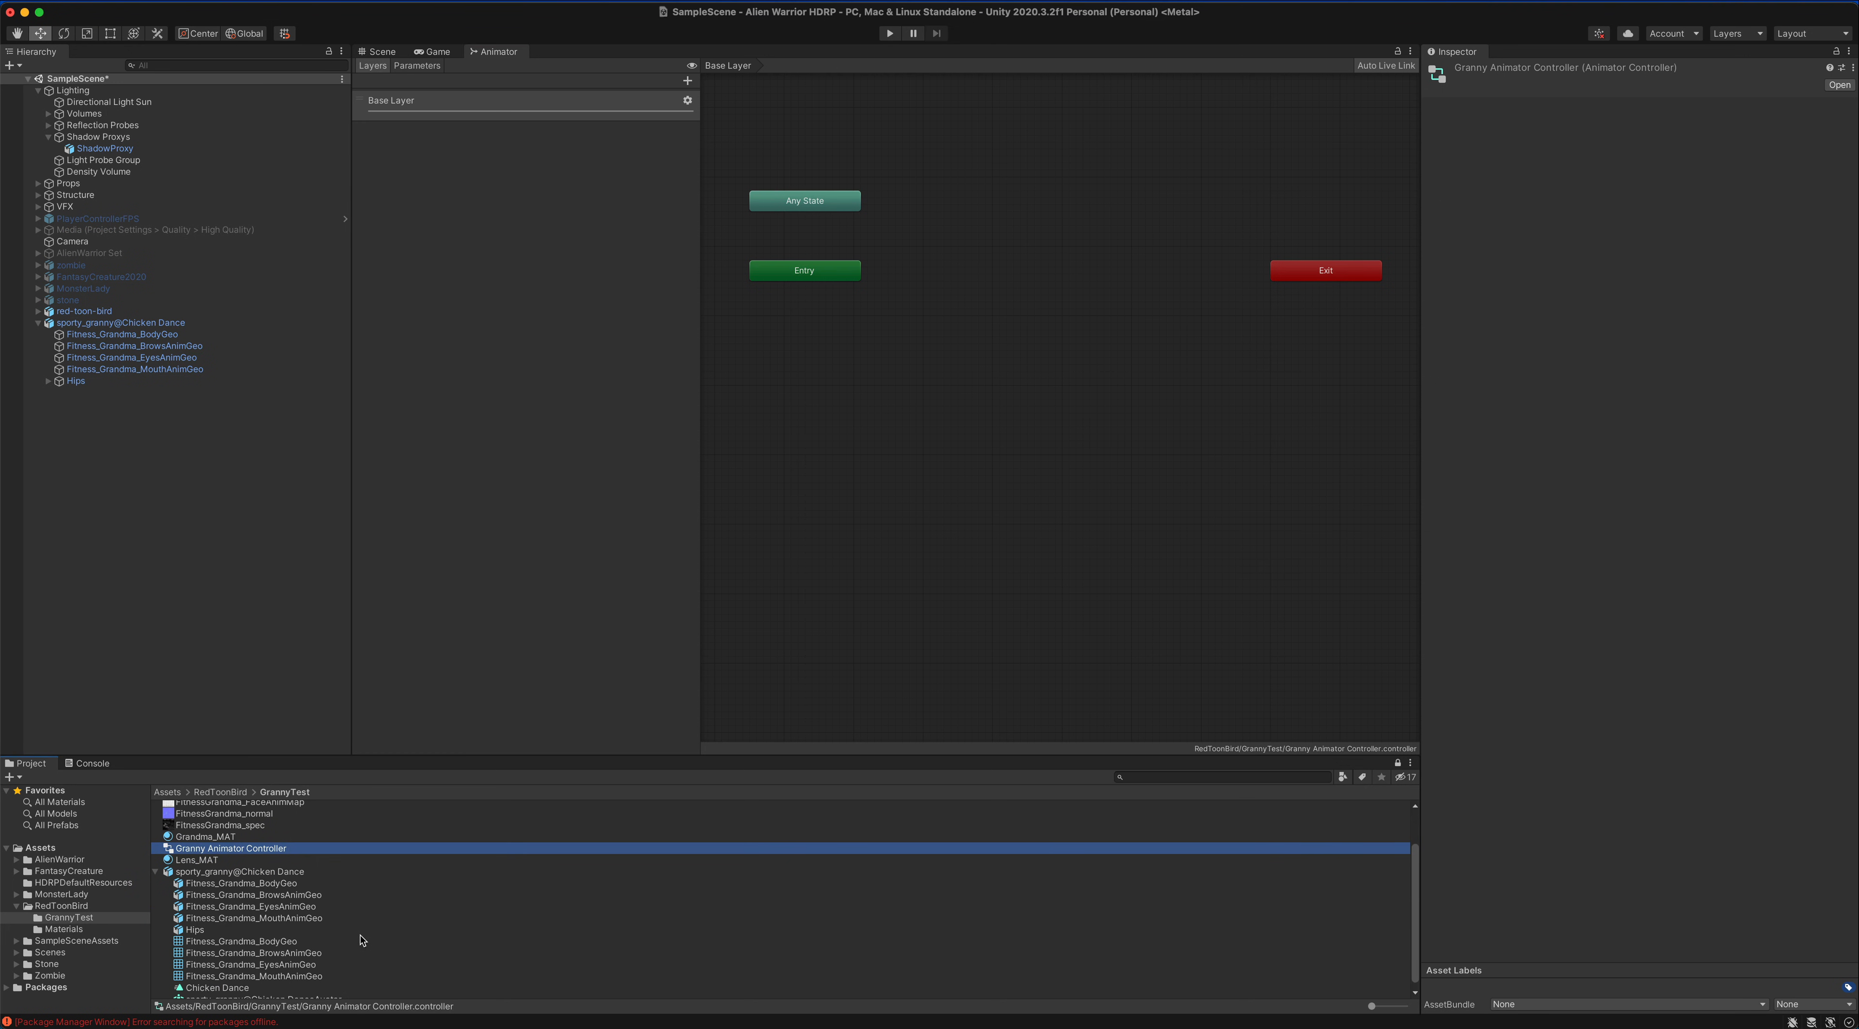
scroll(231, 968, "down", 1)
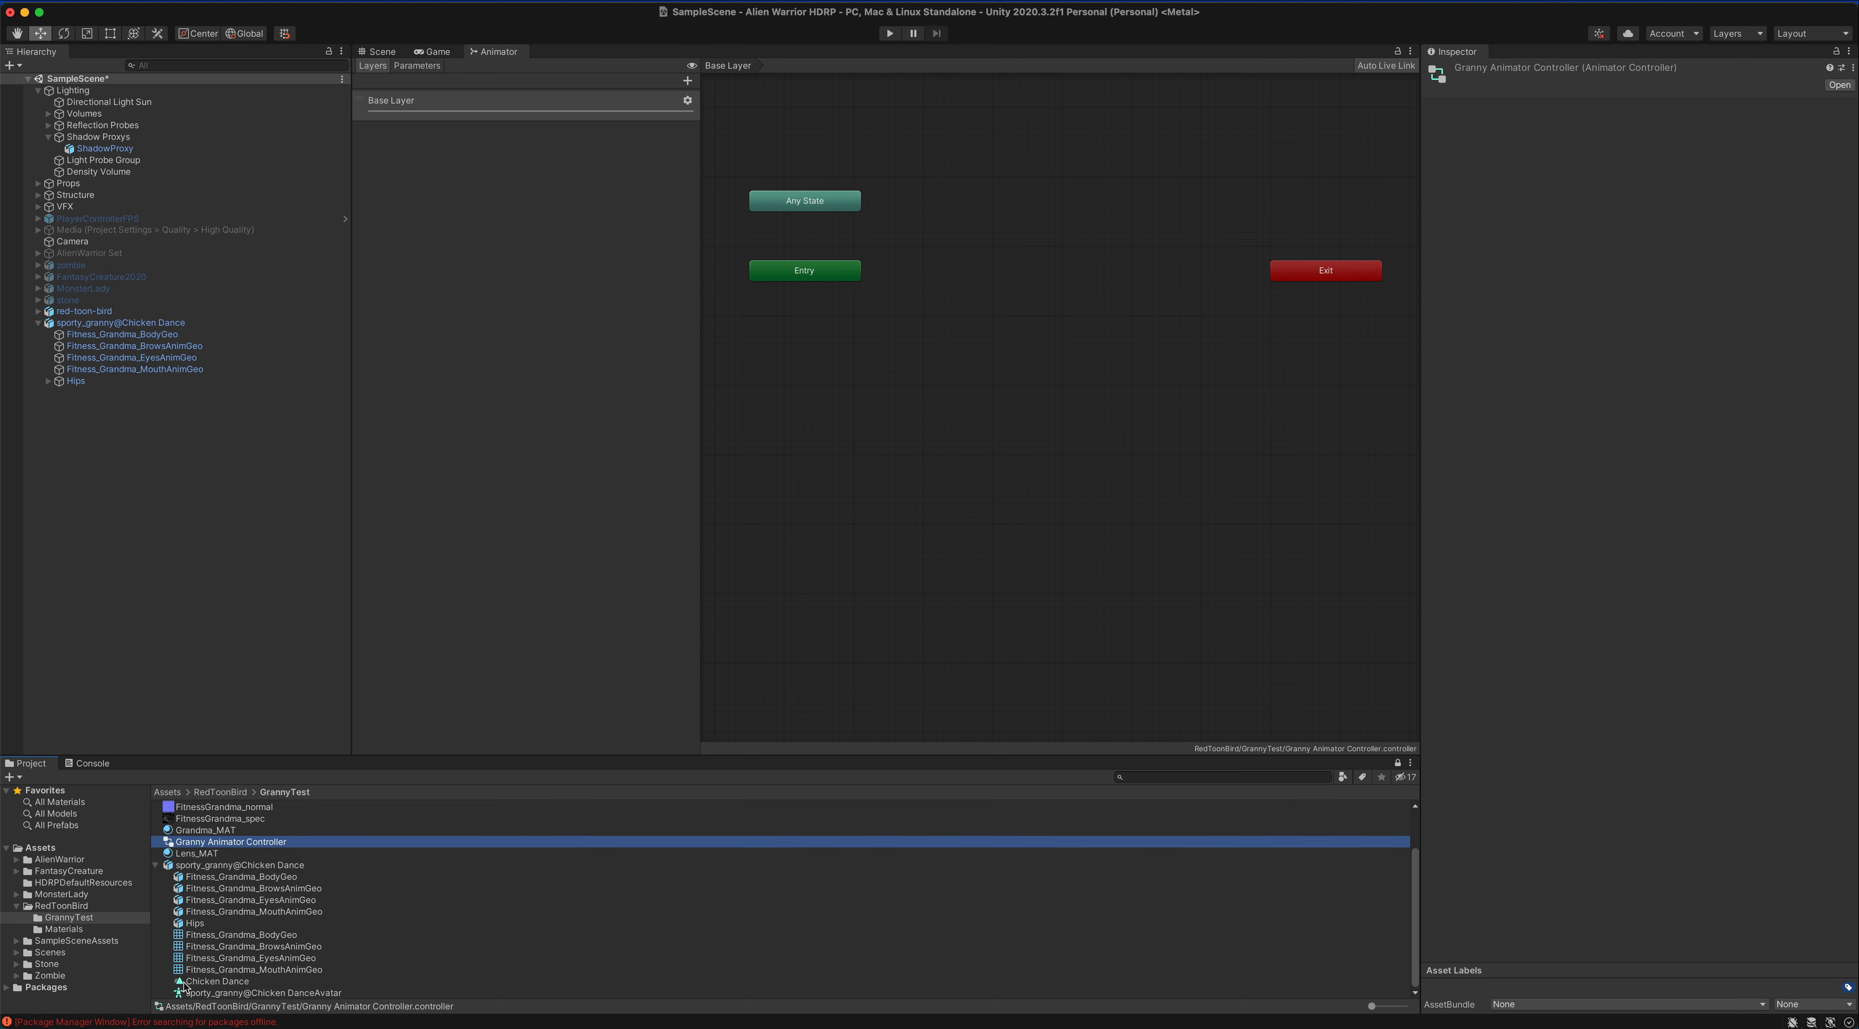
left_click_drag(202, 986, 1007, 426)
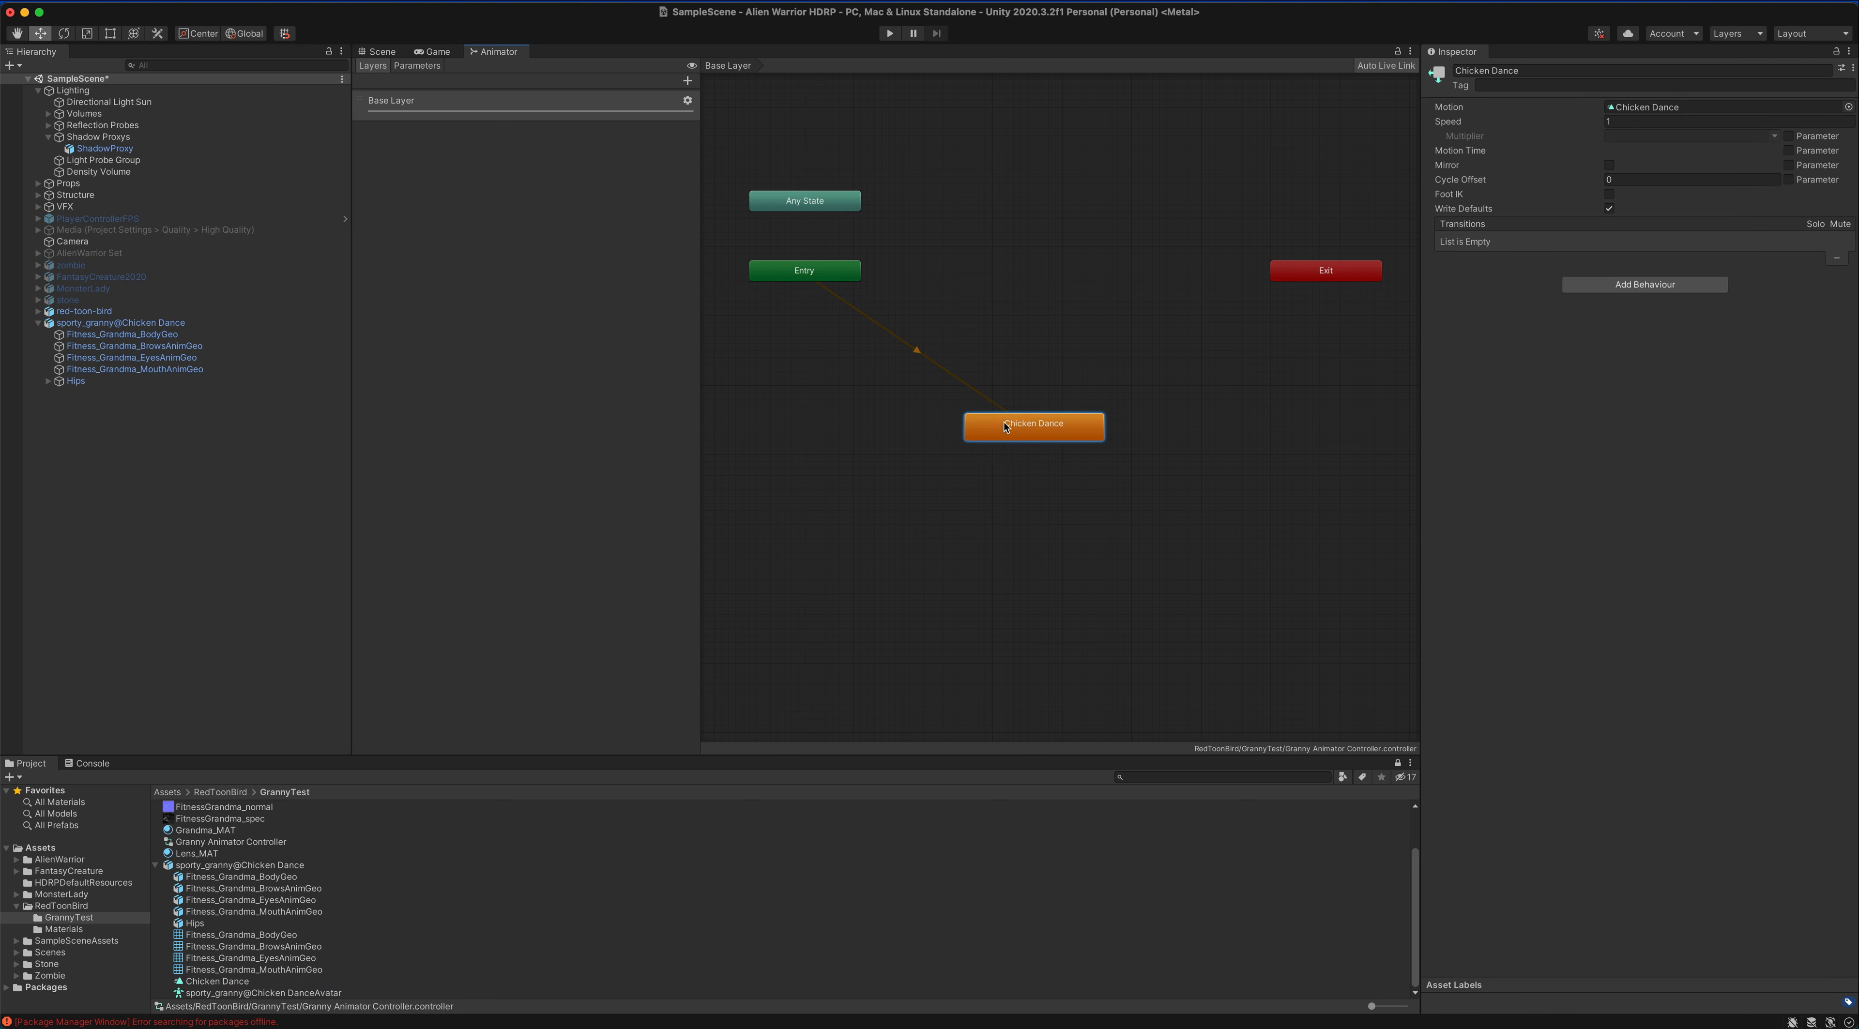
left_click(1608, 208)
left_click_drag(1077, 433, 1091, 433)
- Enable Loop Time for the Chicken Dance clip in the sporty_granny@Chicken Dance import settings and apply the change
left_click(207, 866)
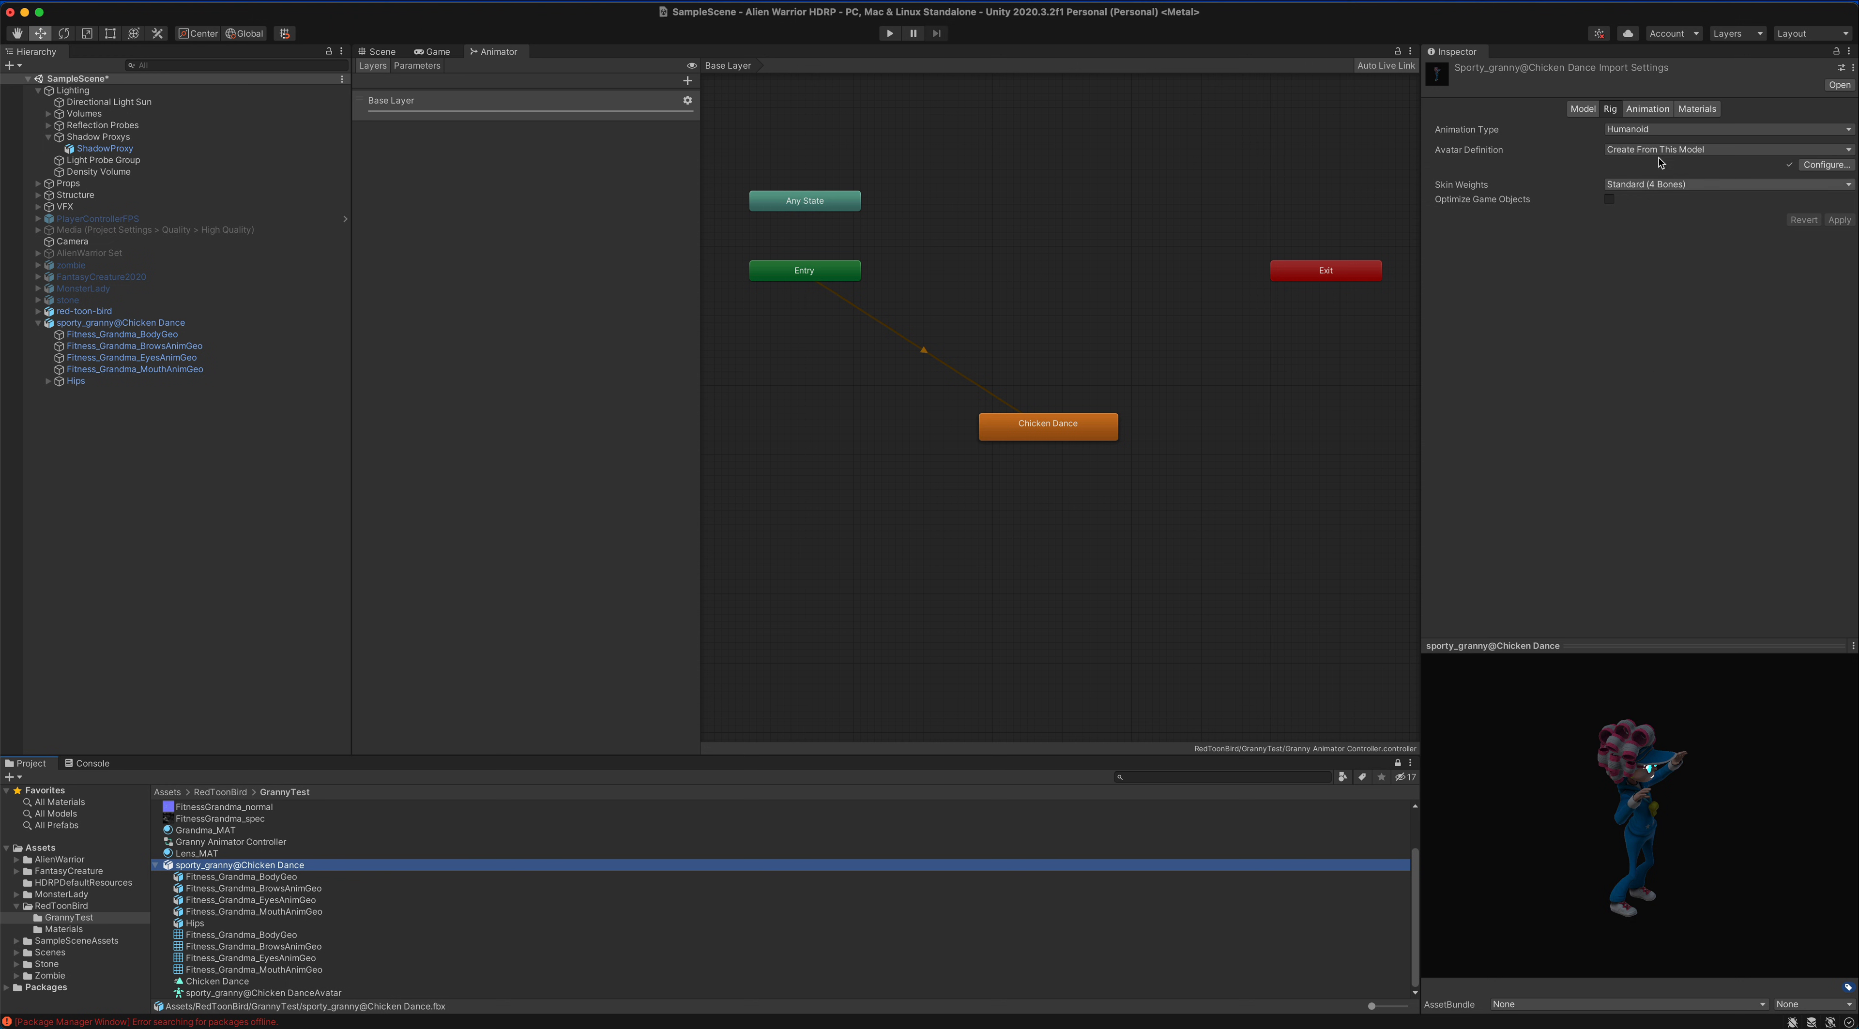
left_click(1646, 109)
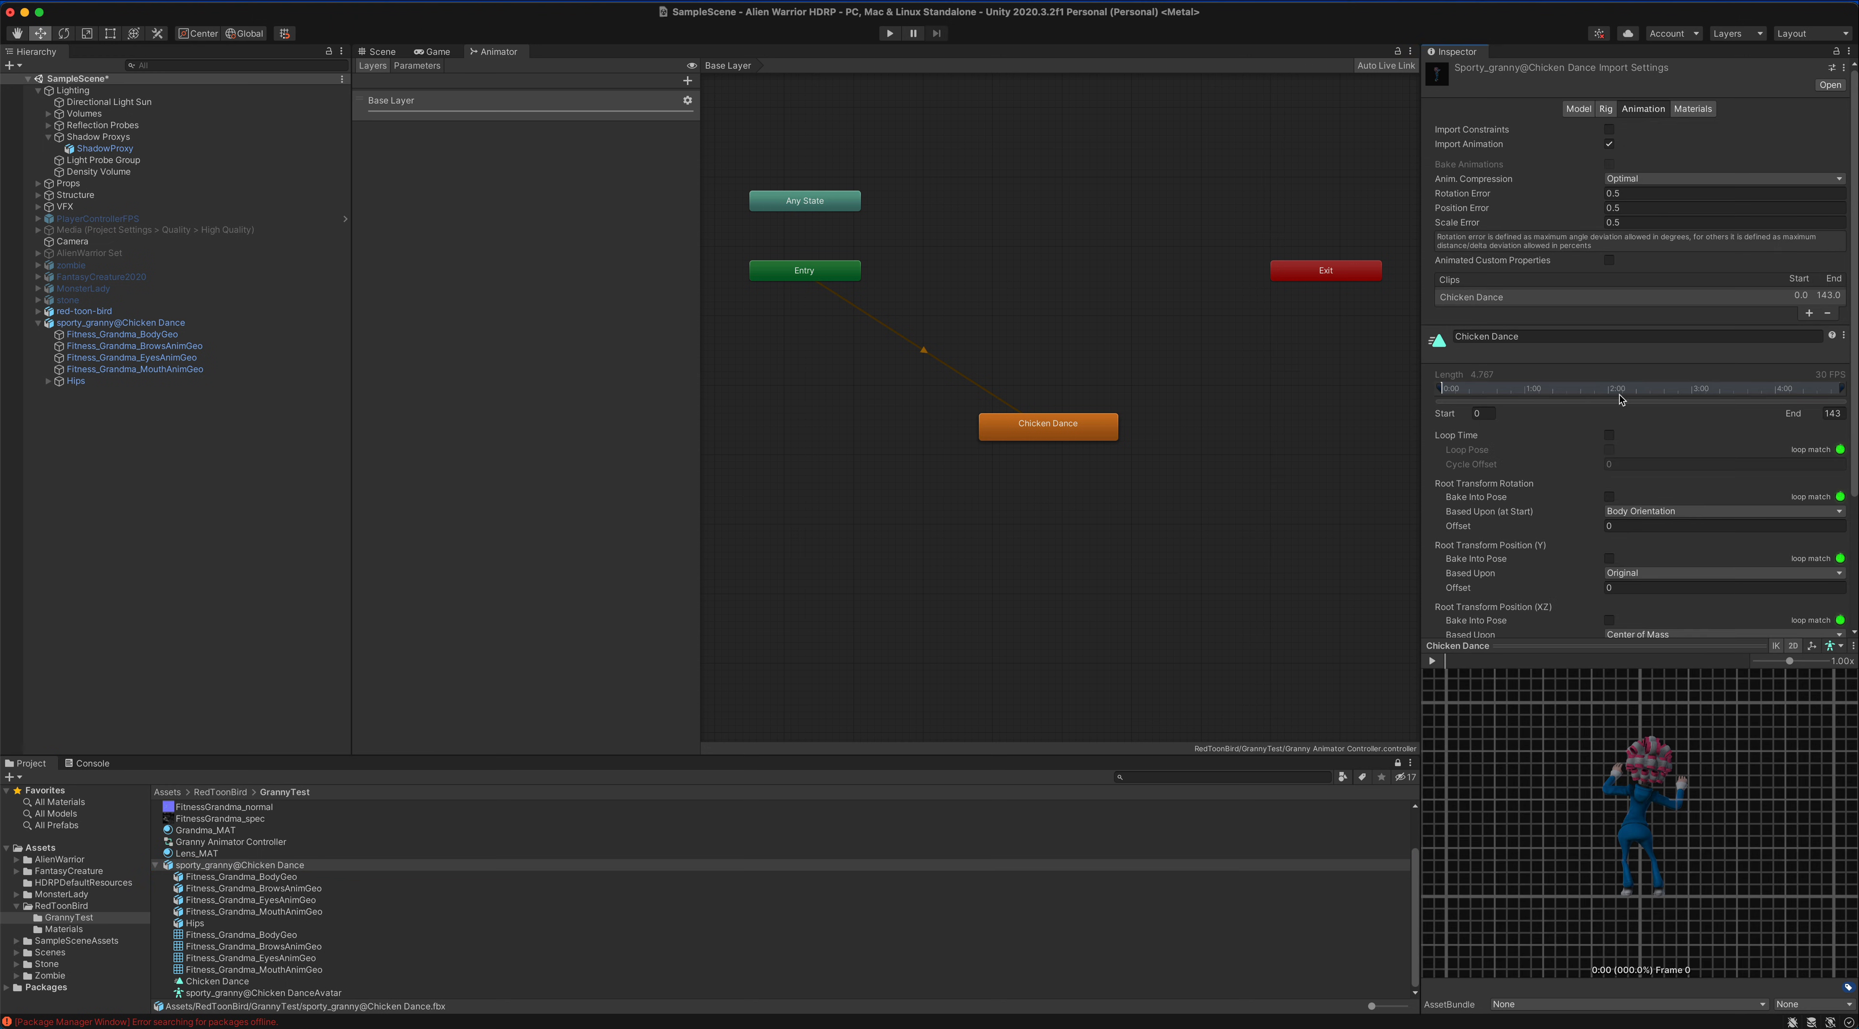
left_click(1609, 435)
scroll(1573, 499, "down", 2)
scroll(1726, 590, "down", 5)
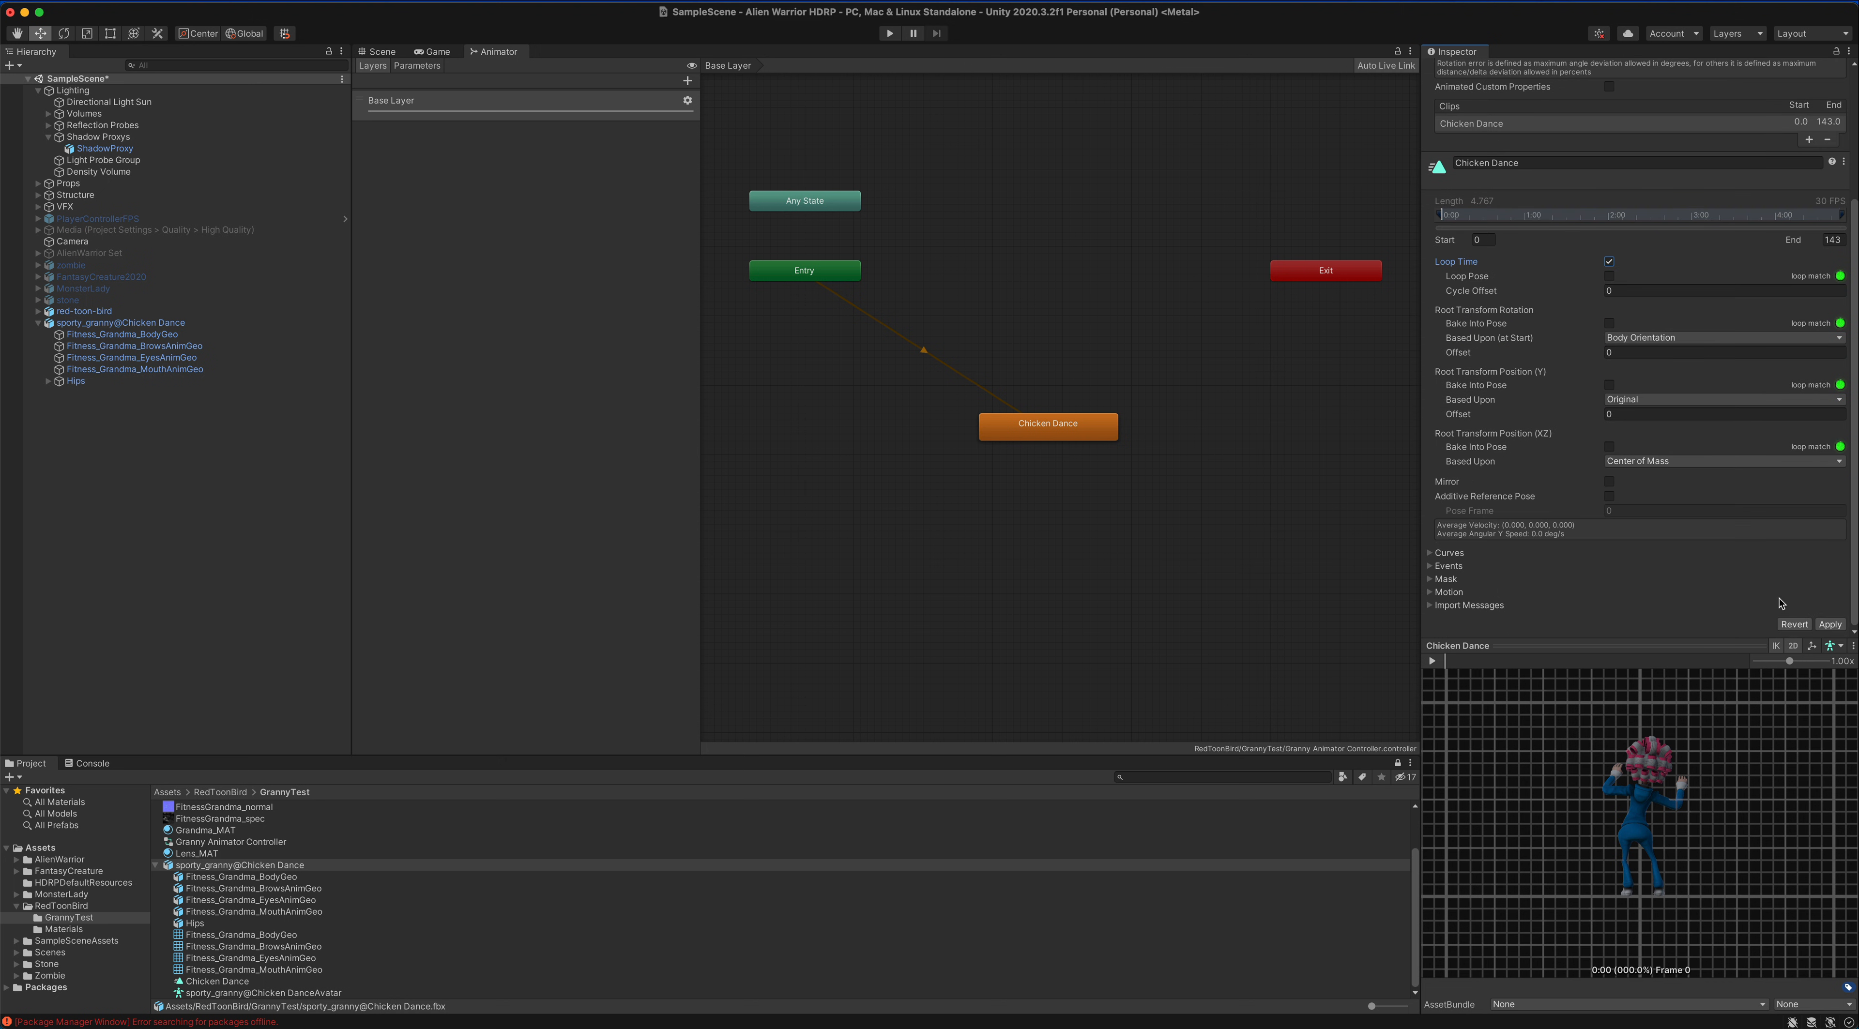
left_click(1830, 625)
left_click(155, 866)
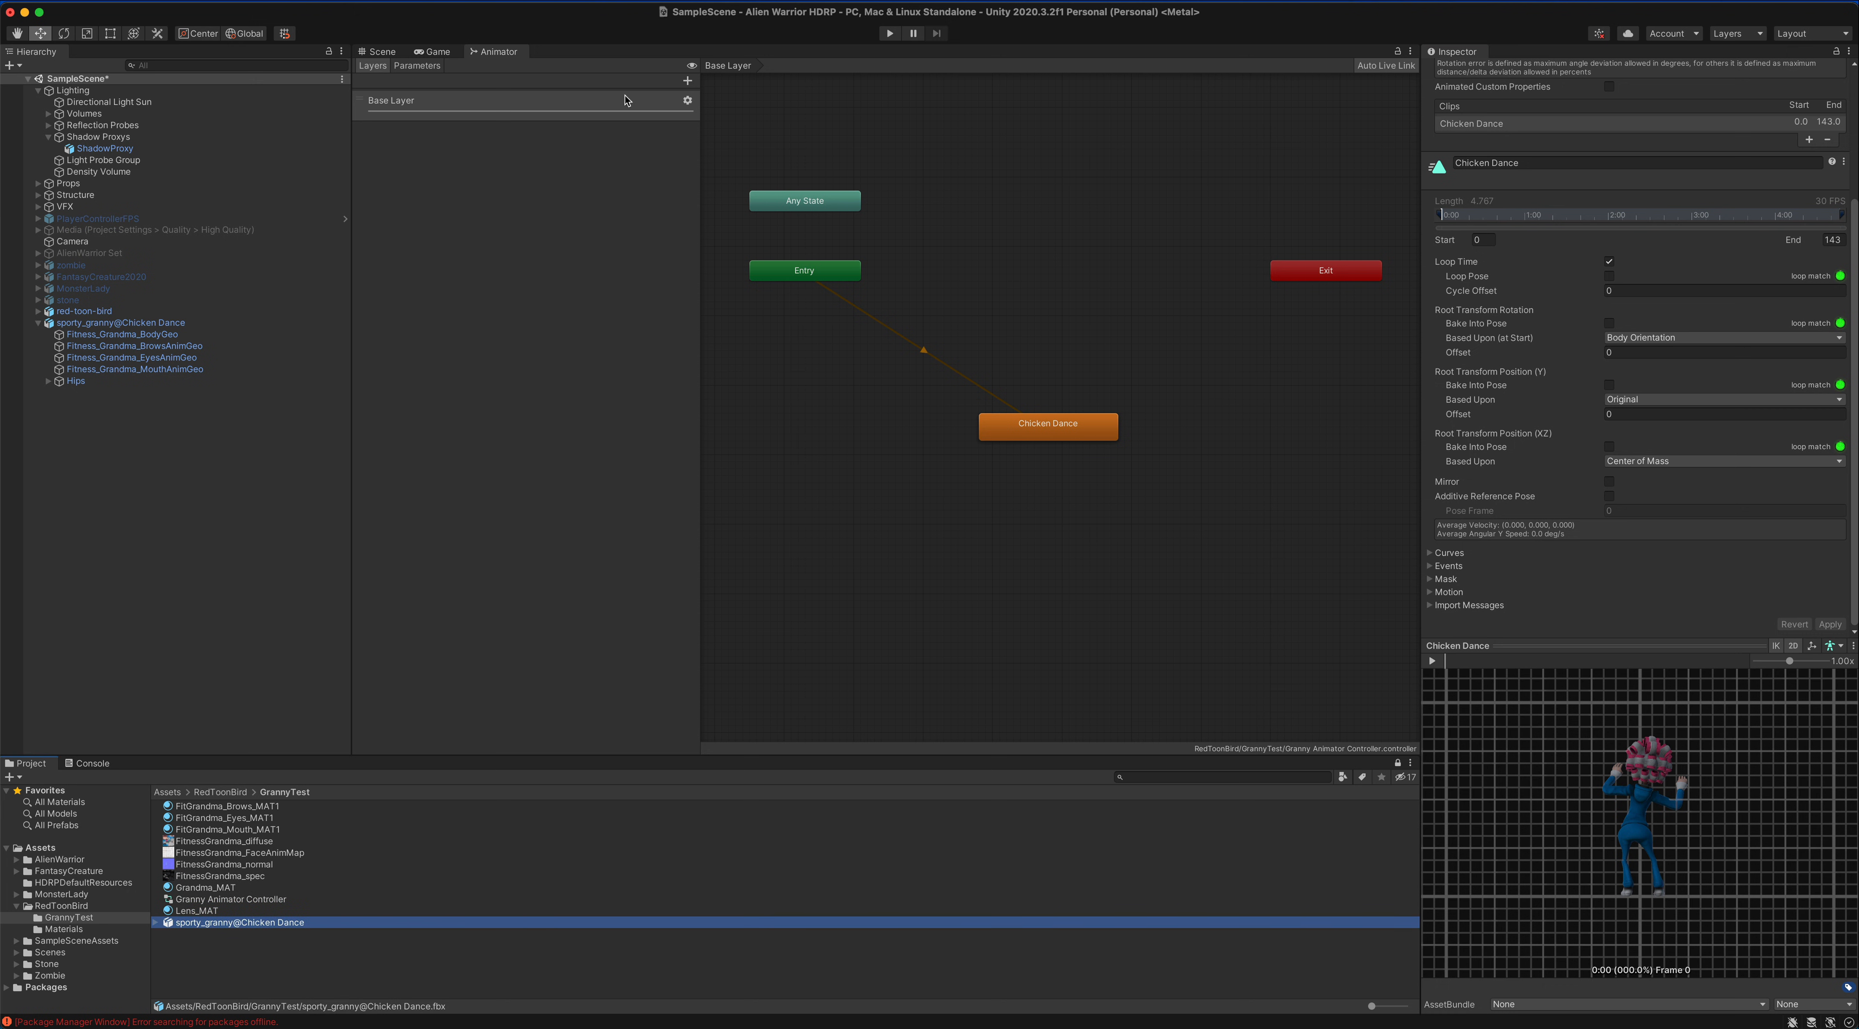
- Run the scene in Play mode, inspect the granny's dance from all sides in the Scene view, and pause playback
left_click(381, 52)
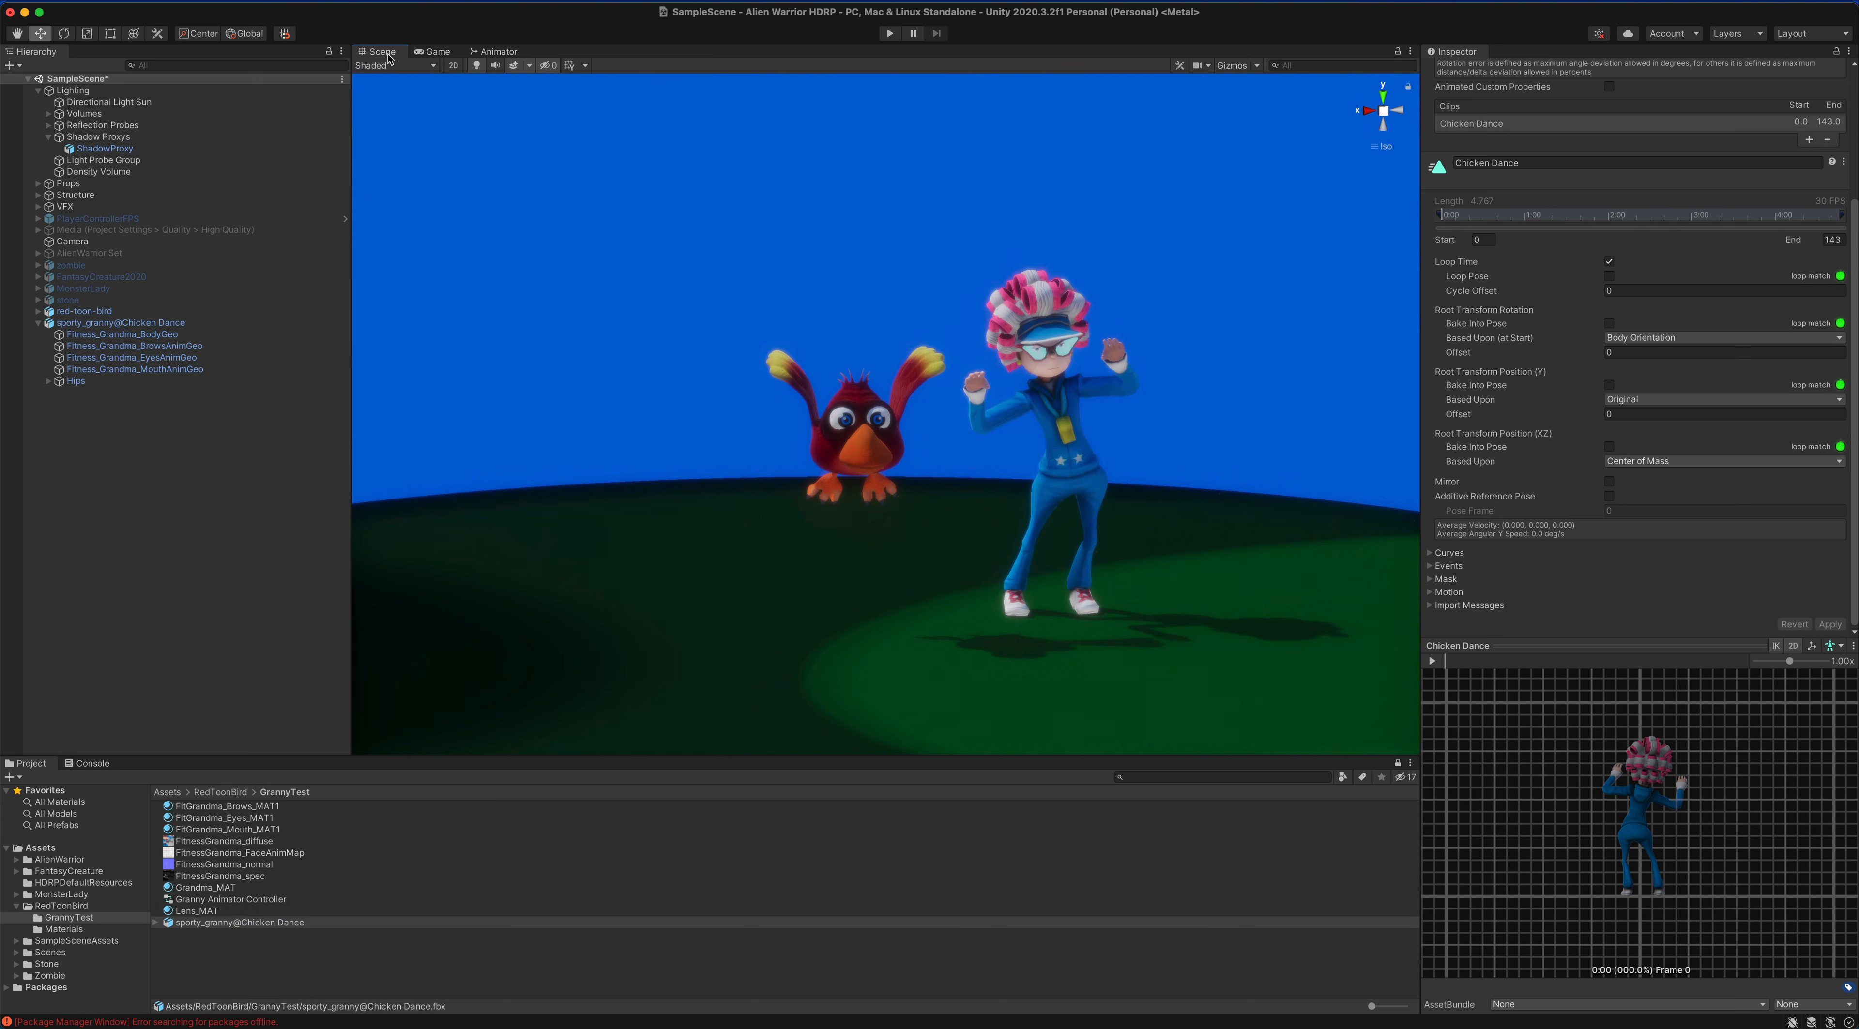
left_click(889, 34)
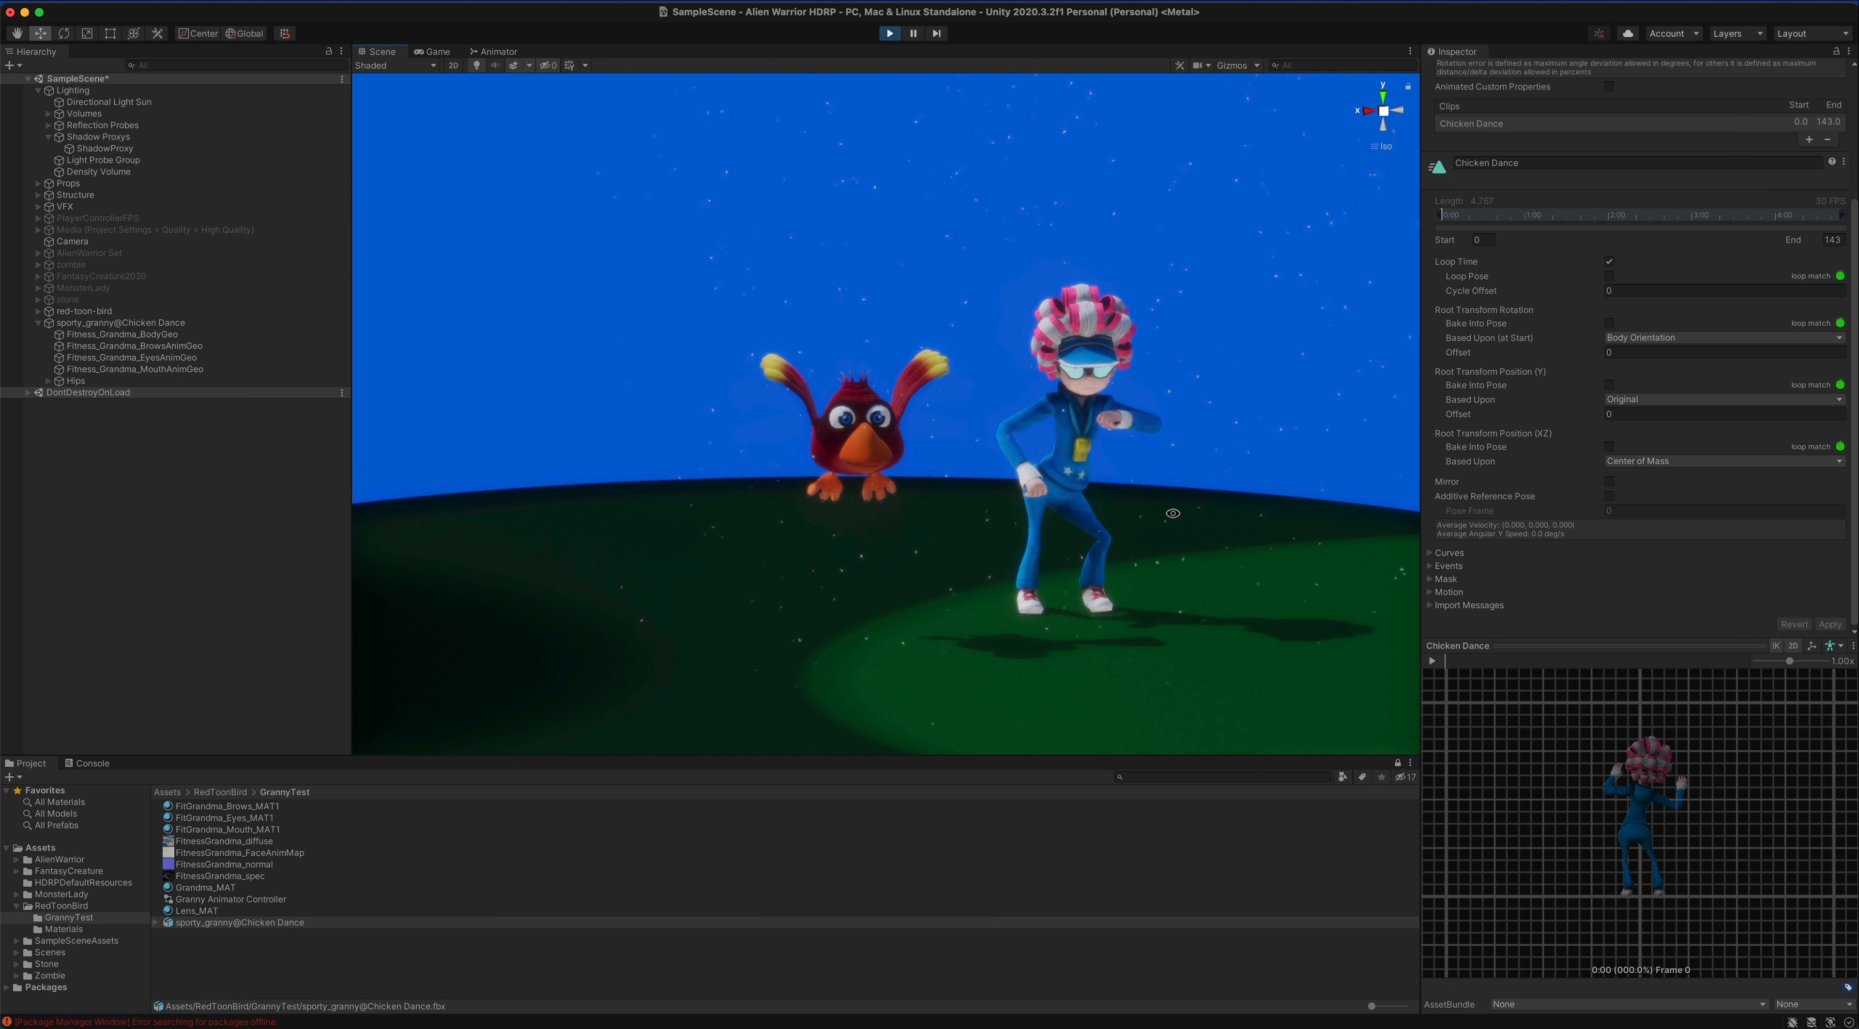
left_click_drag(1173, 514, 578, 520, "alt")
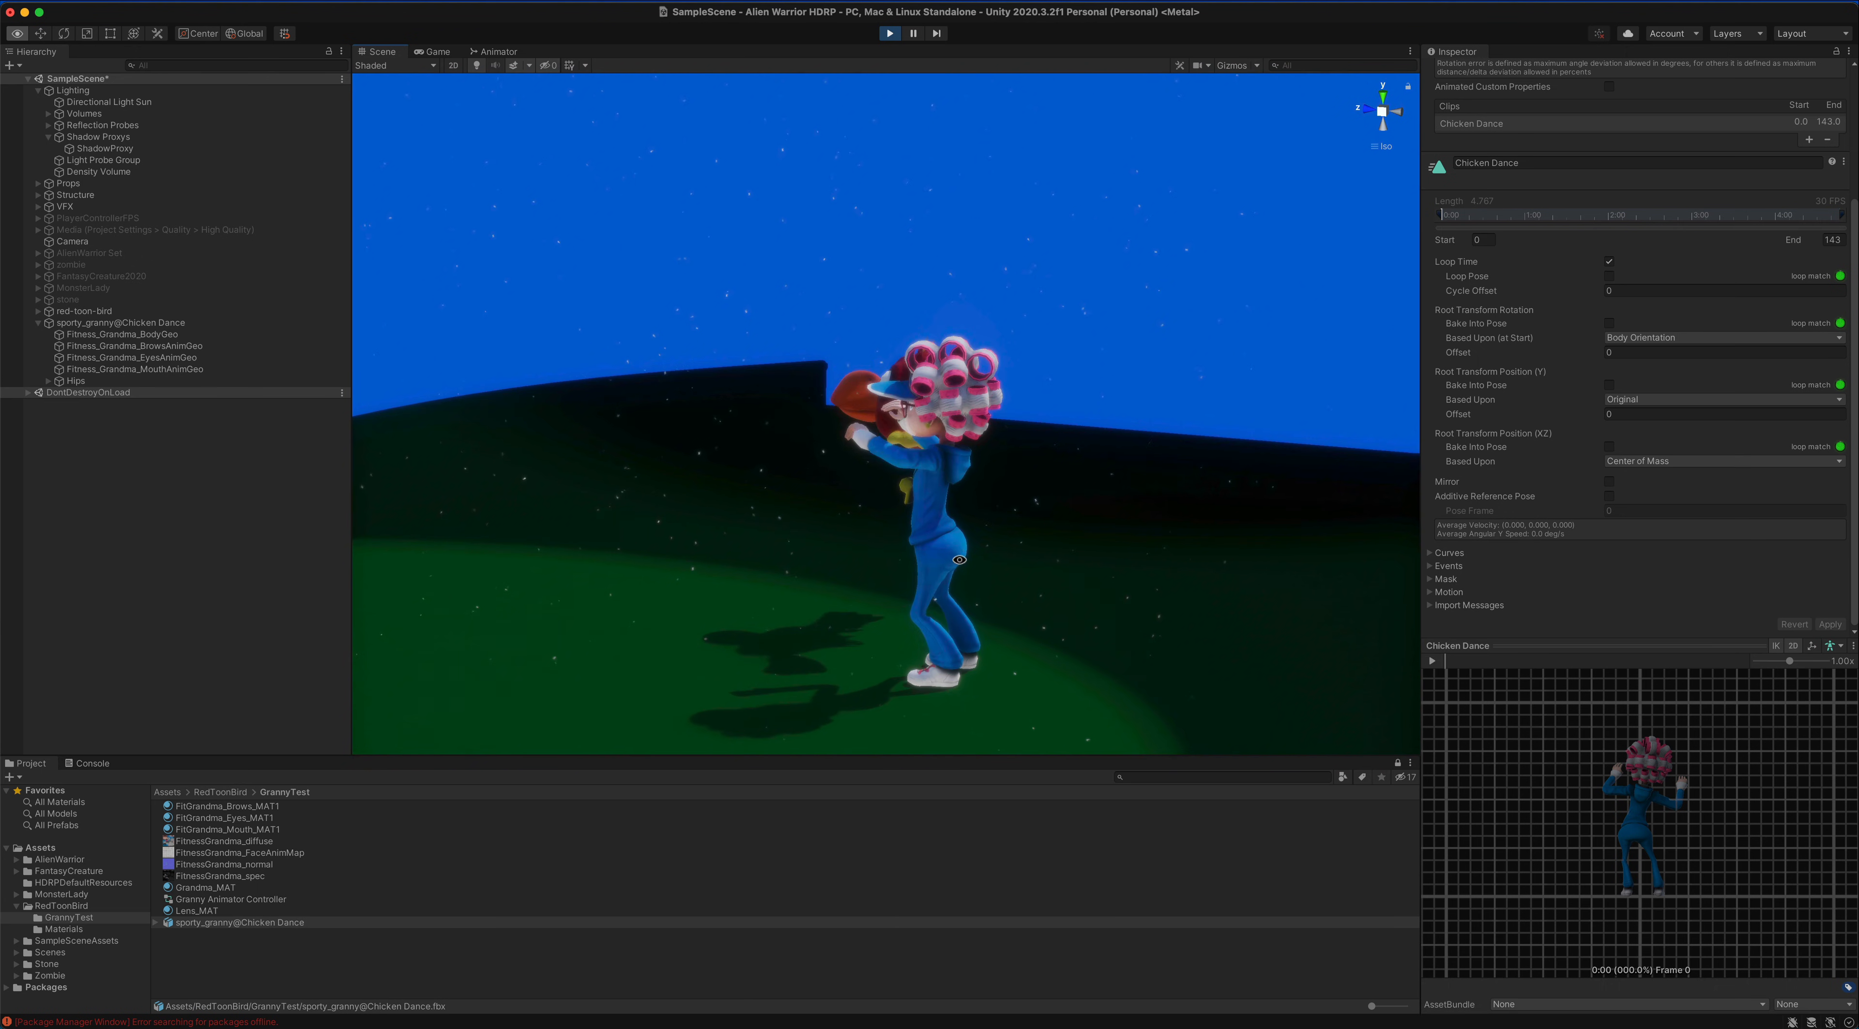
left_click_drag(959, 559, 1044, 533, "alt")
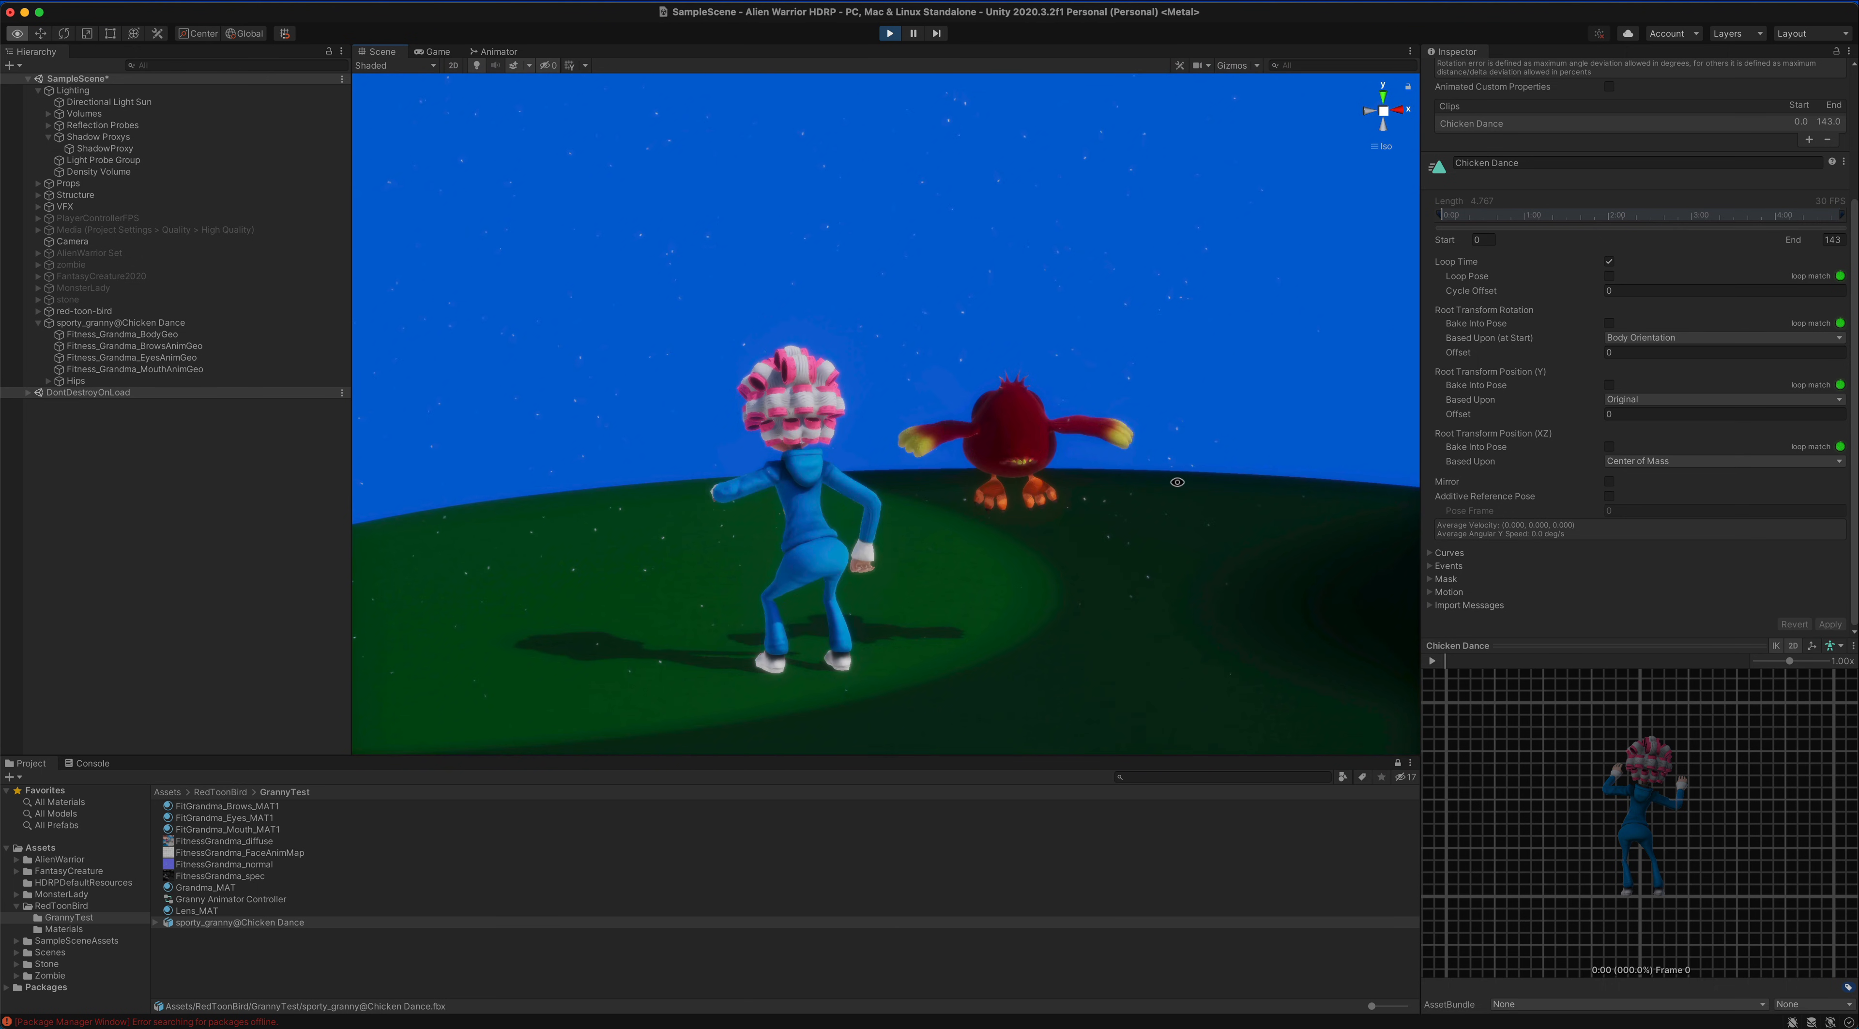
left_click_drag(1126, 487, 407, 486, "alt")
left_click_drag(1110, 513, 578, 728, "alt")
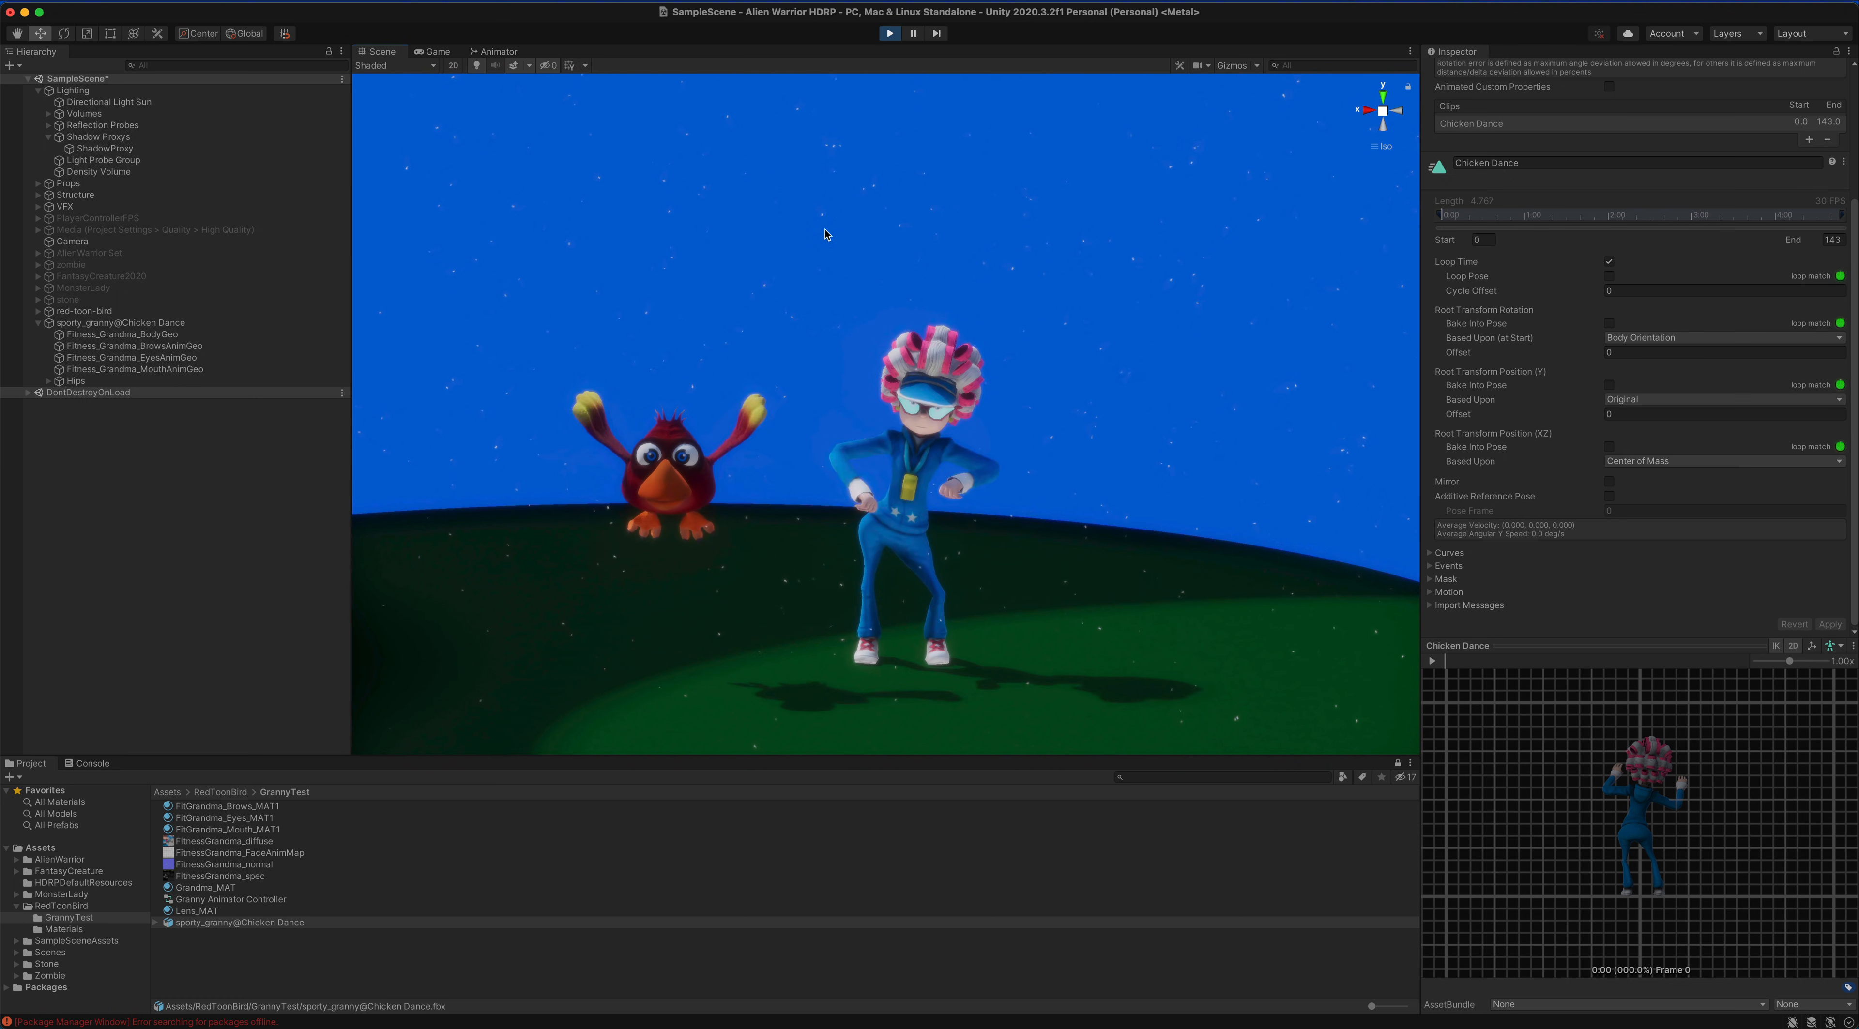
left_click(914, 38)
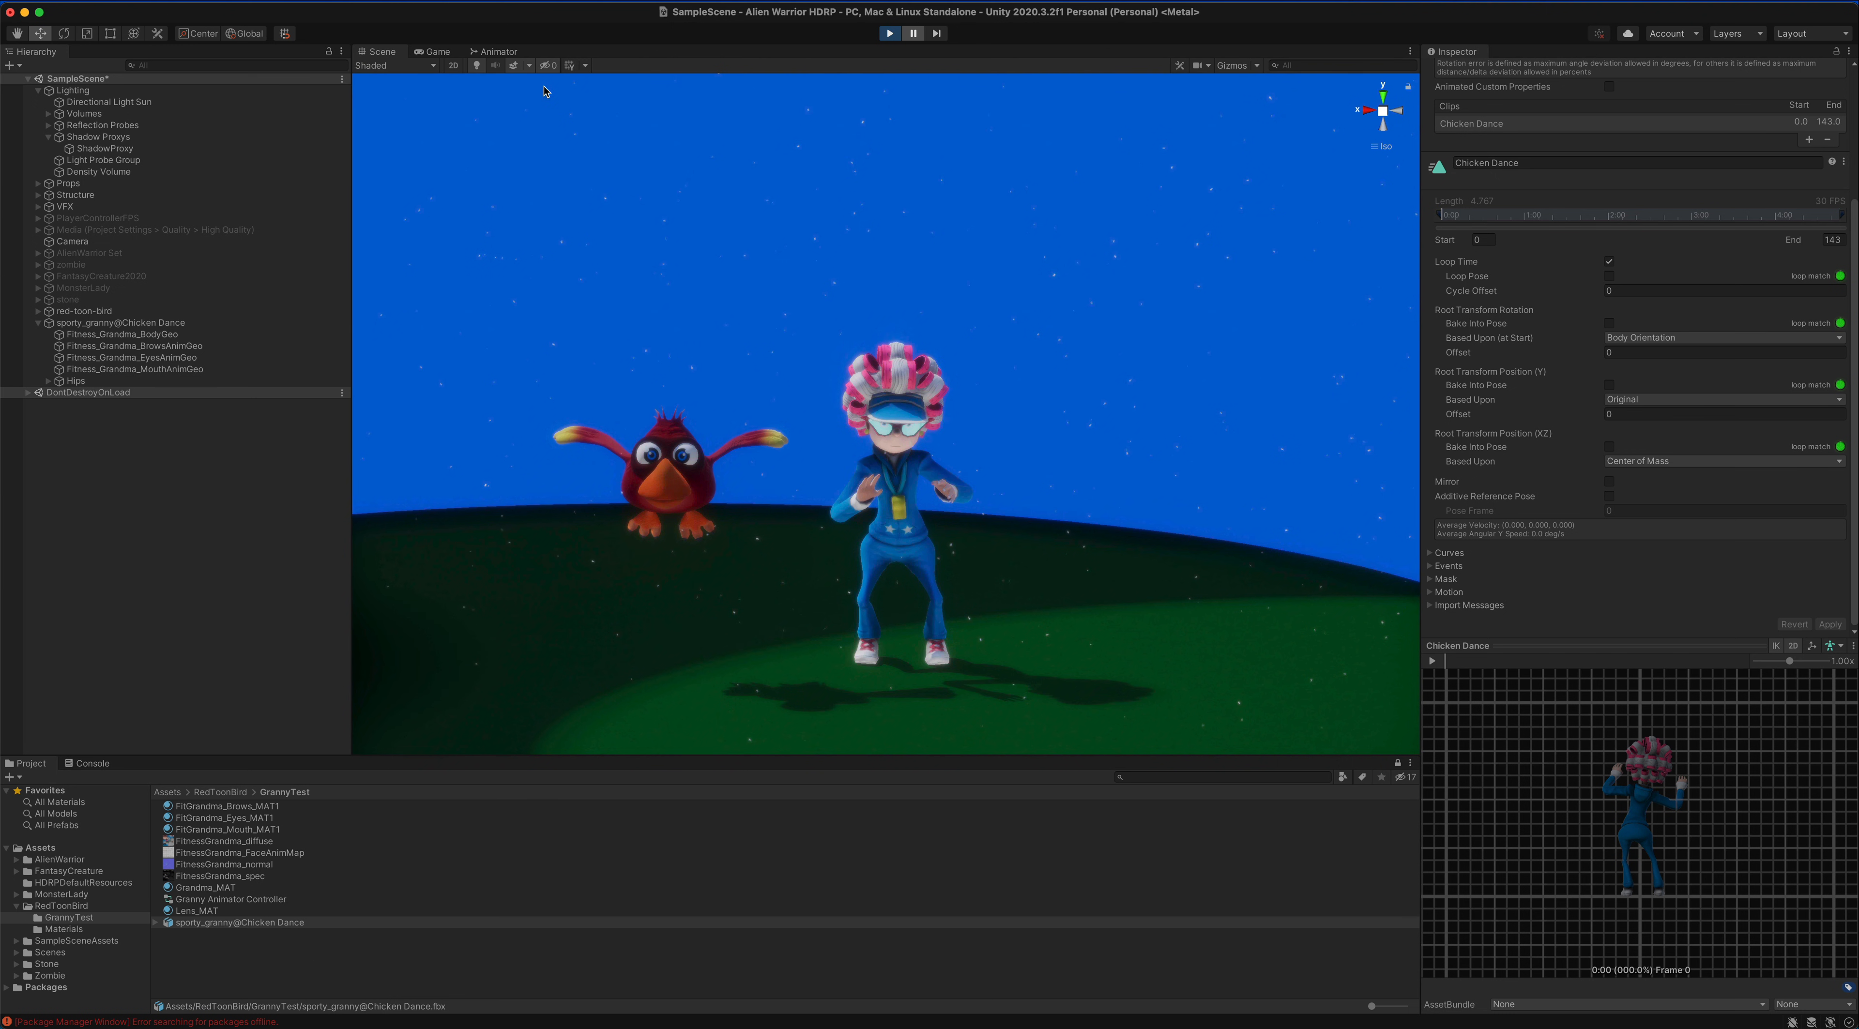
- Review the Chicken Dance state and its available actions in the animator graph, shifting its node slightly
left_click(499, 52)
left_click(1039, 437)
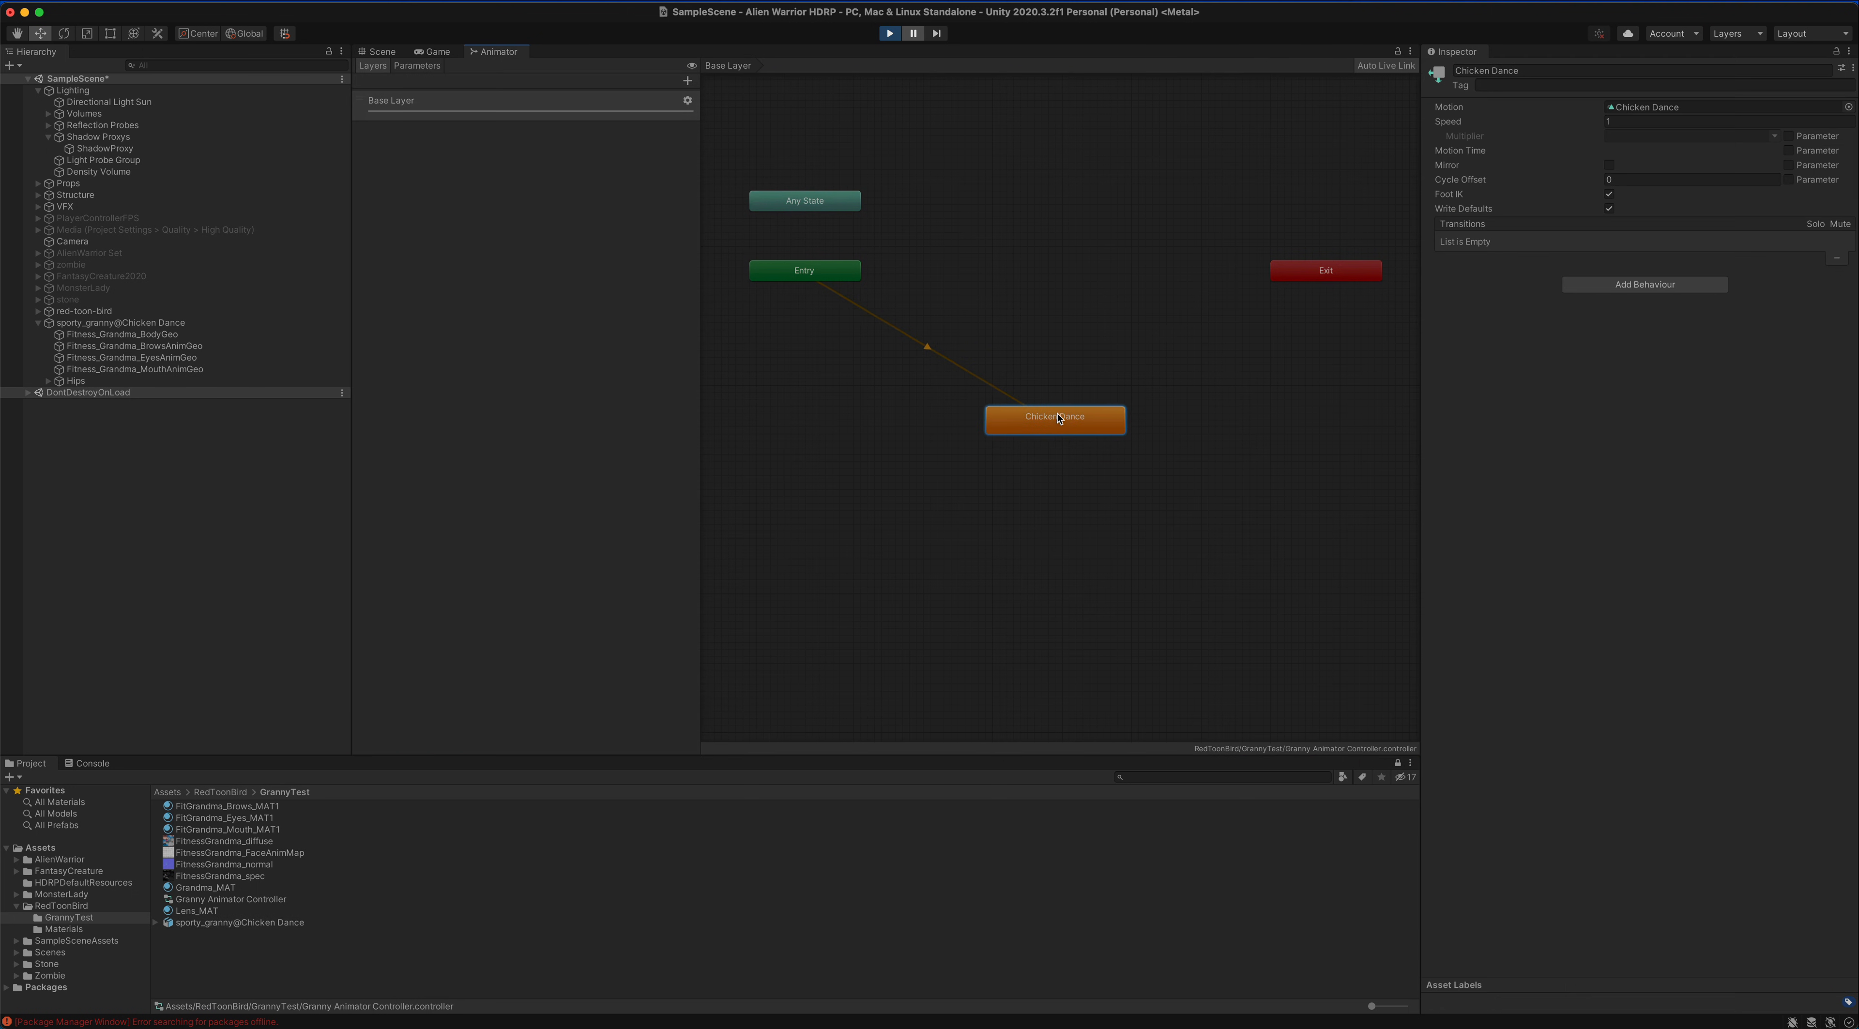
left_click_drag(1039, 437, 1061, 416)
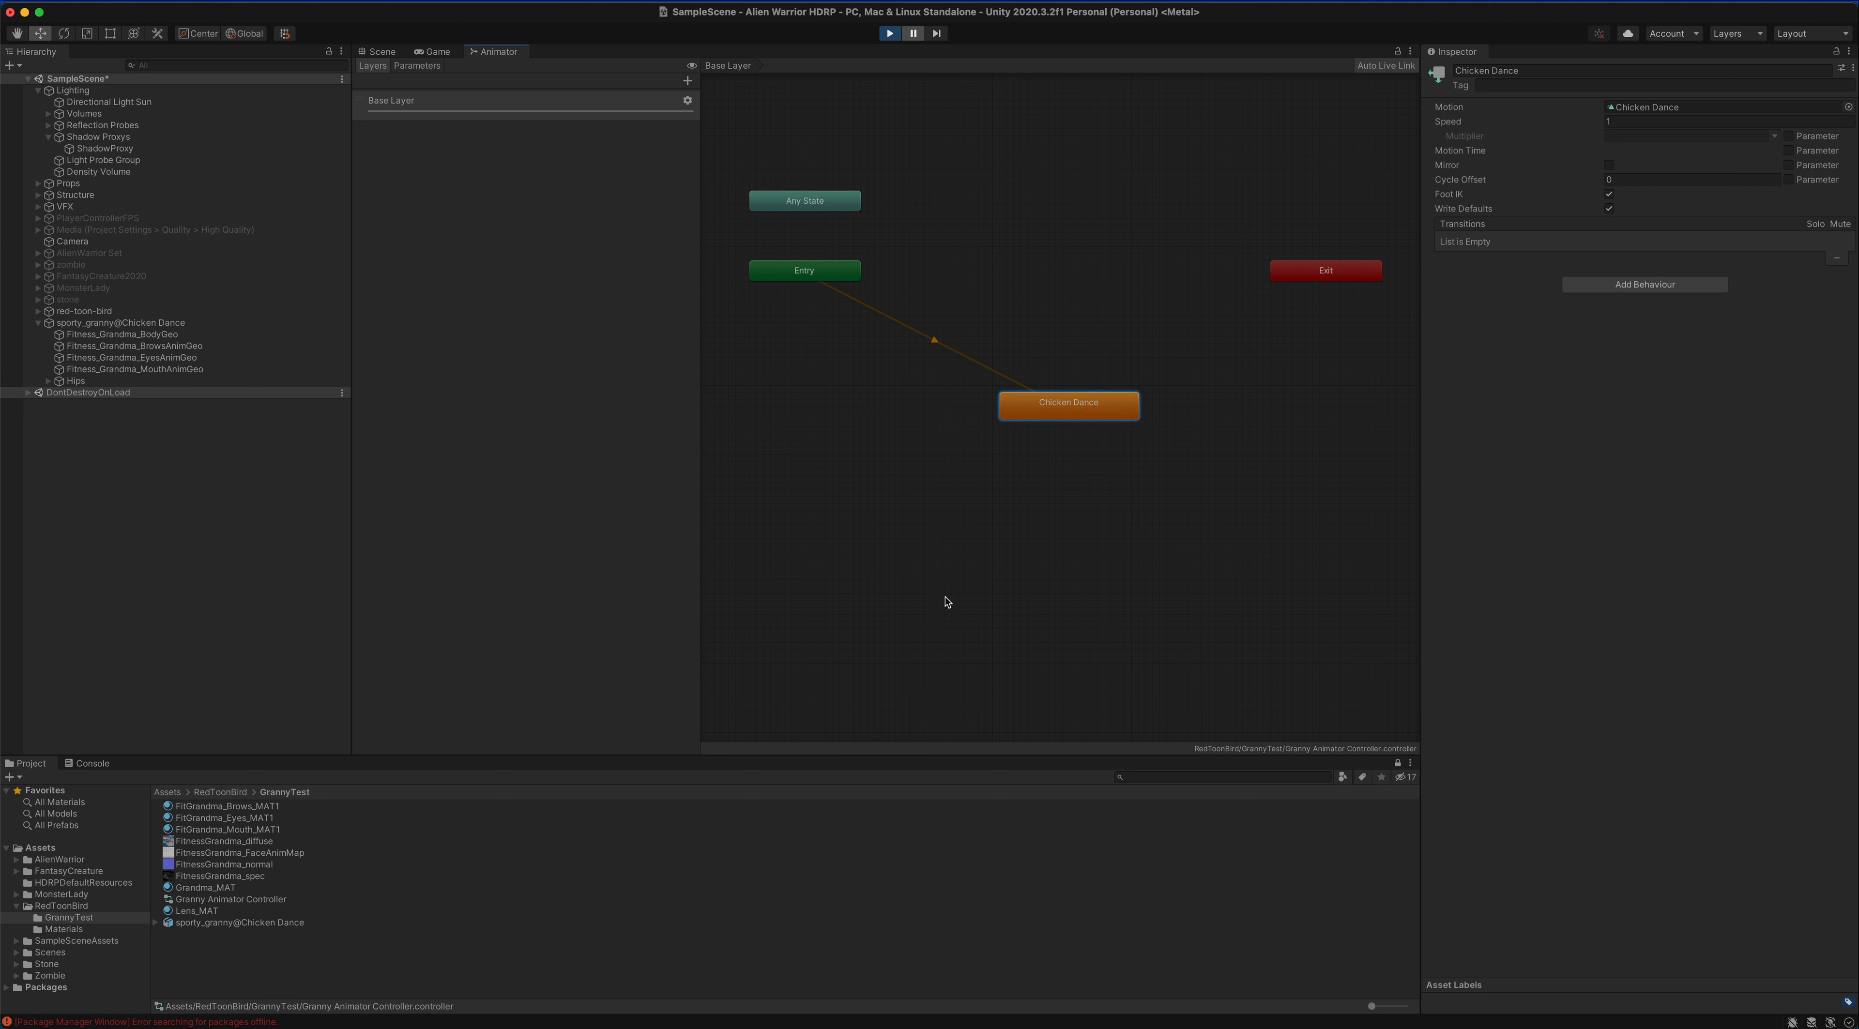
left_click_drag(1083, 413, 1019, 410)
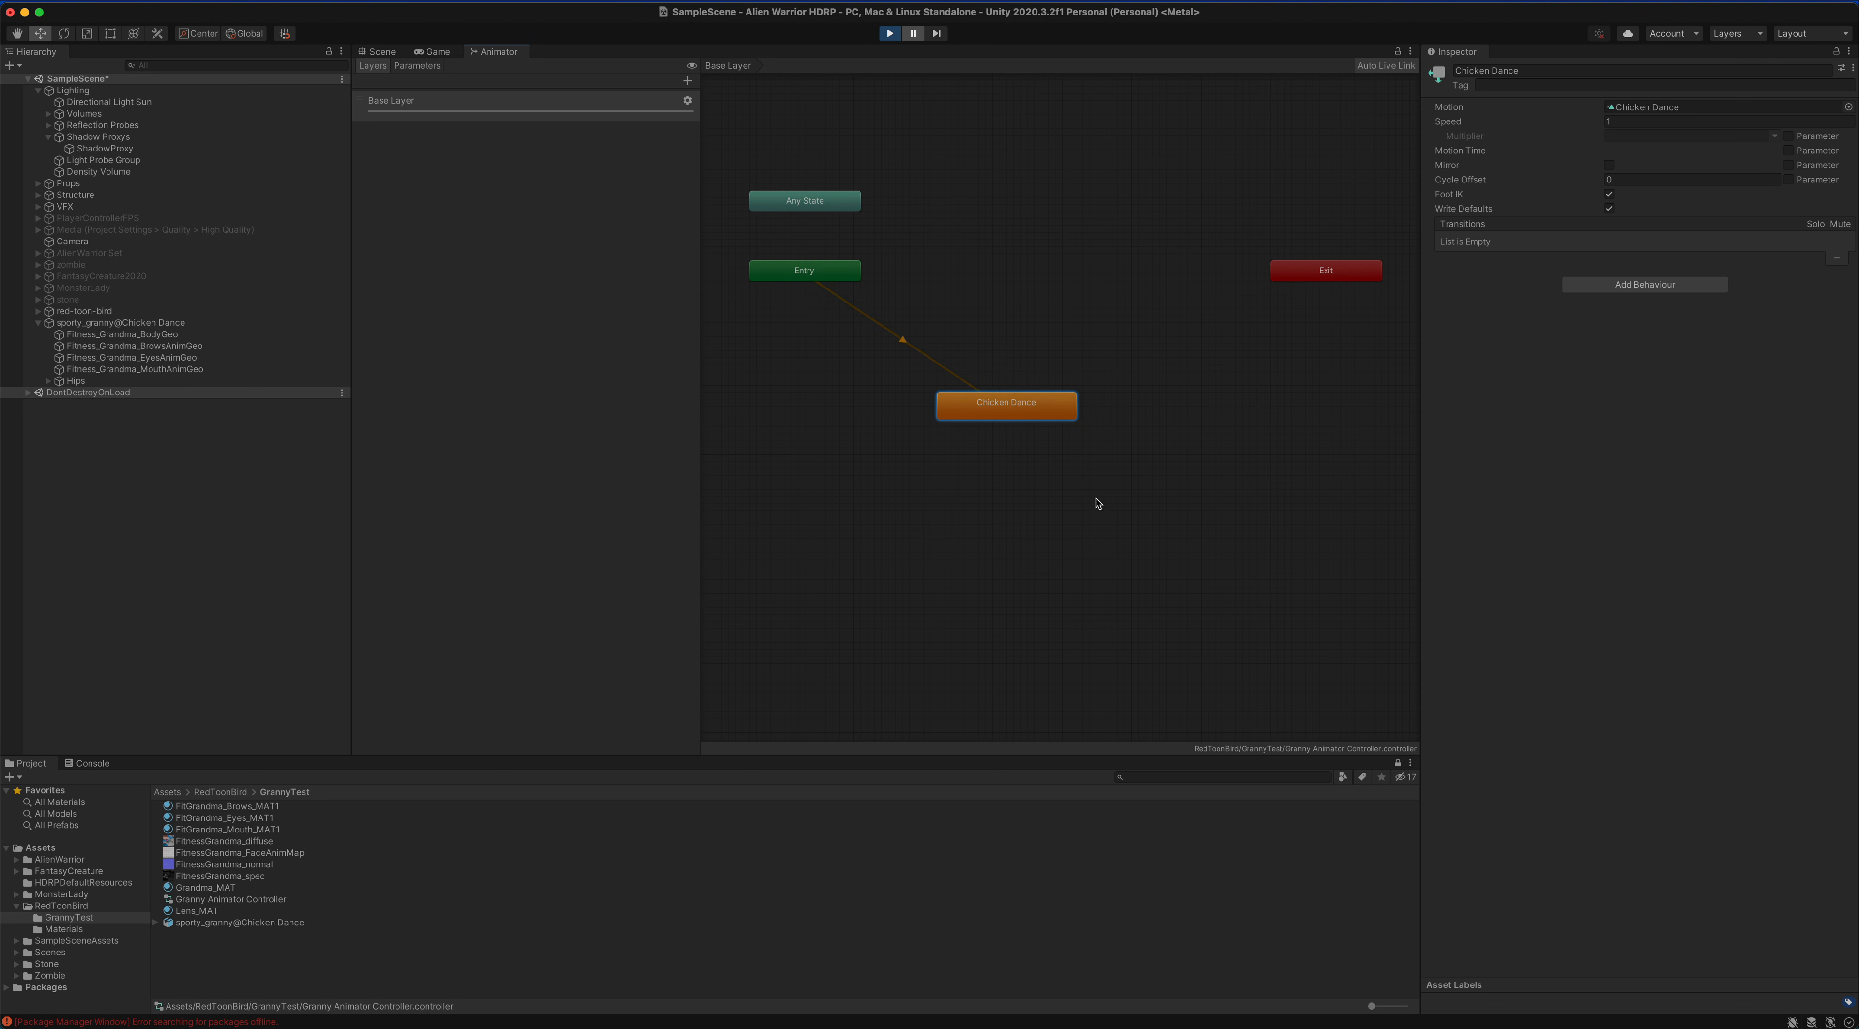
right_click(985, 413)
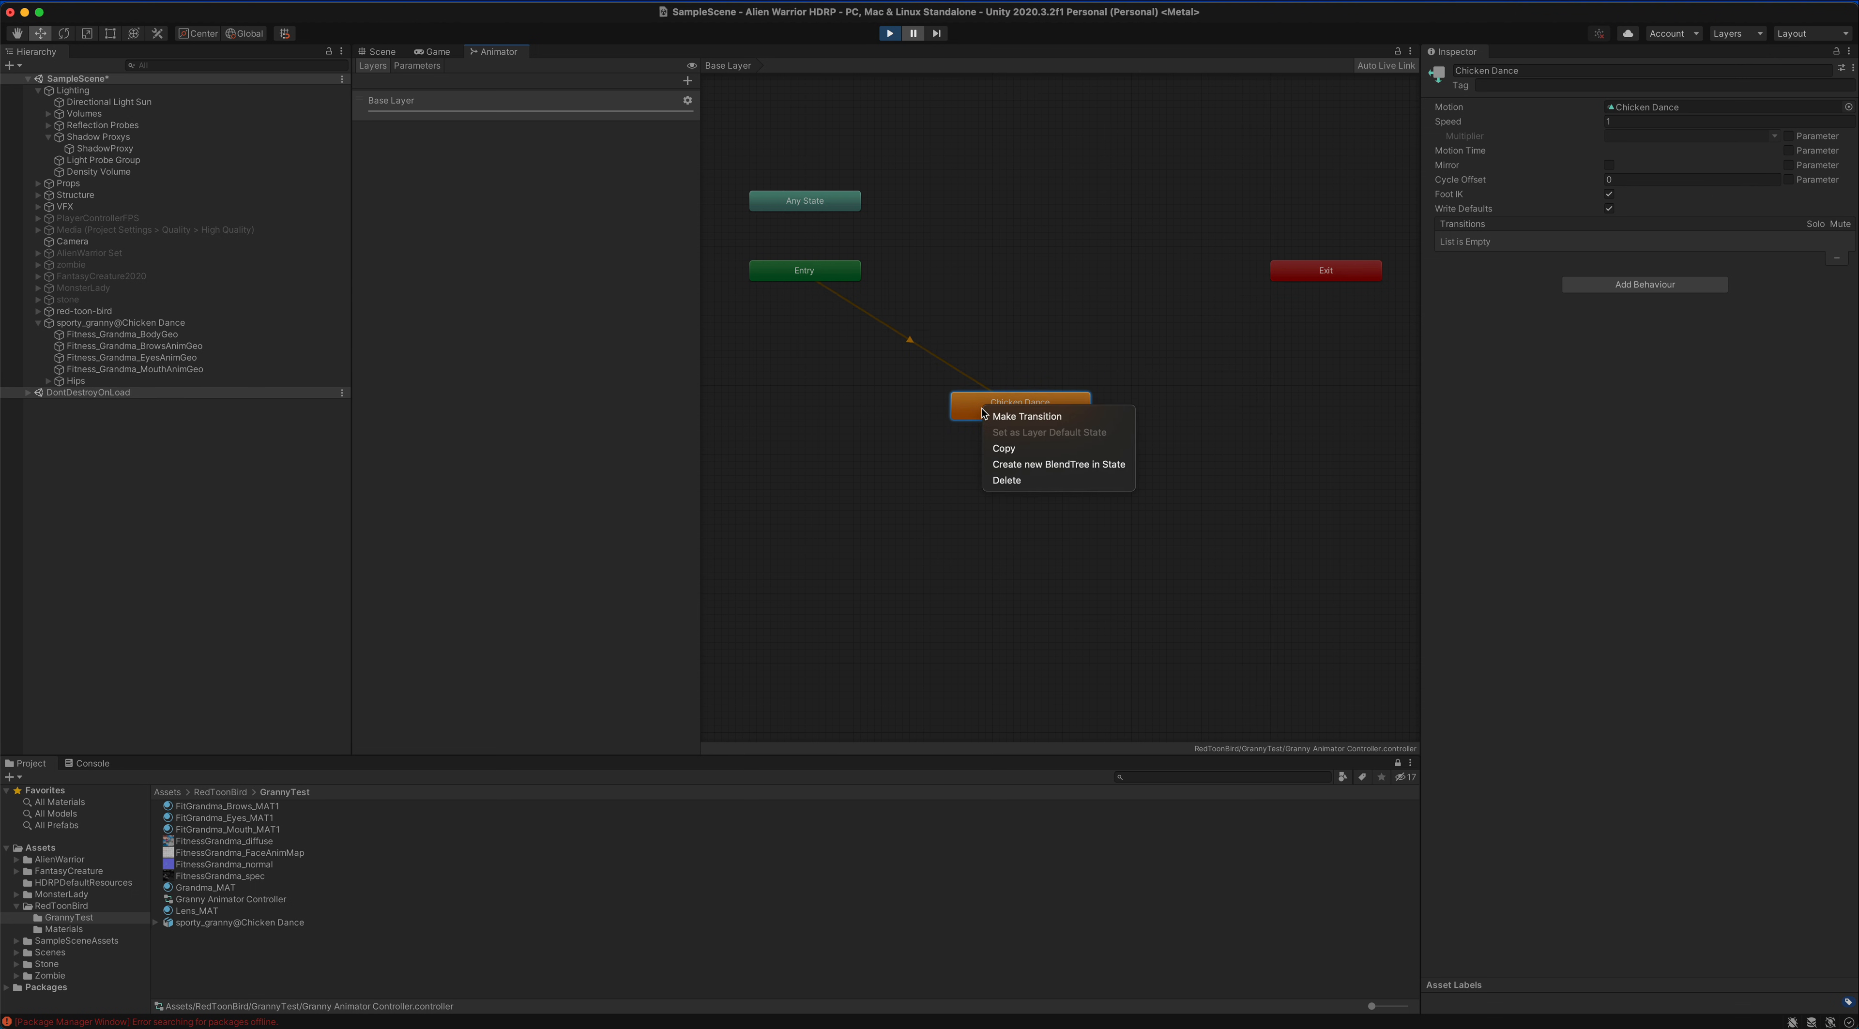
left_click(960, 395)
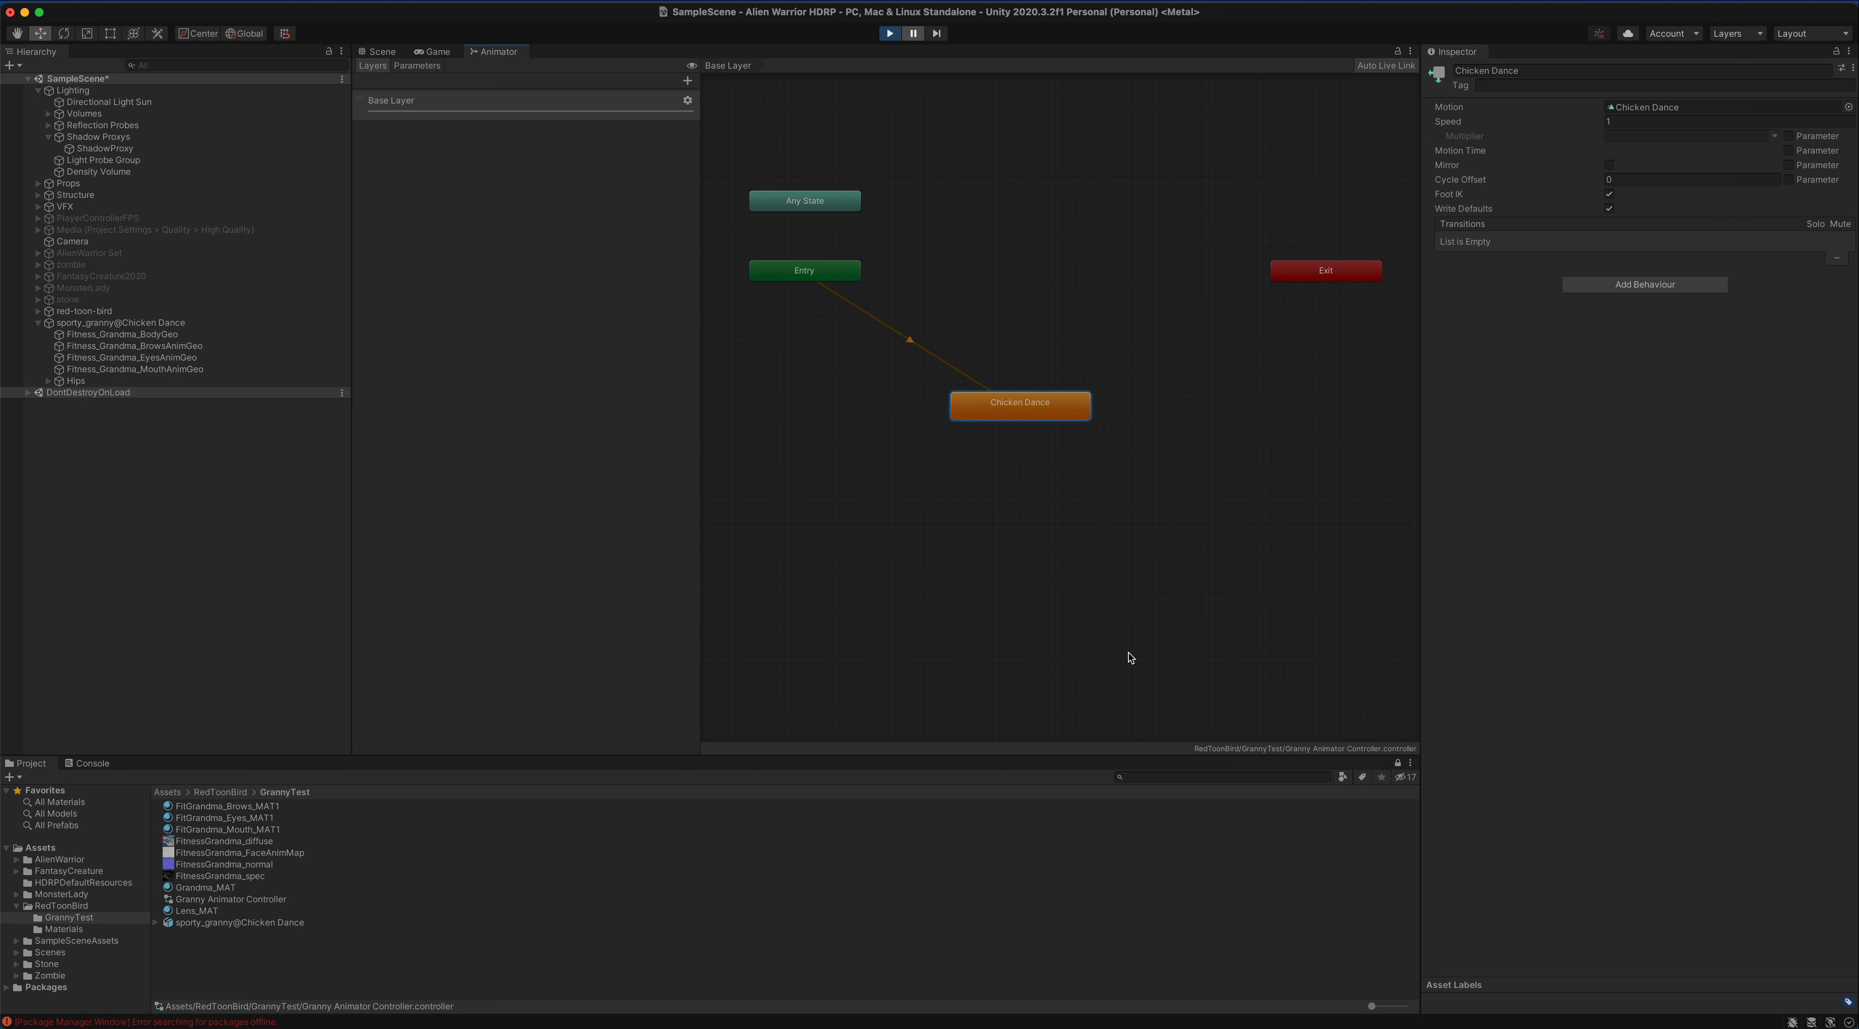
mouse_move(1079, 419)
left_mouse_down()
mouse_move(1097, 413)
mouse_move(1059, 426)
left_mouse_up()
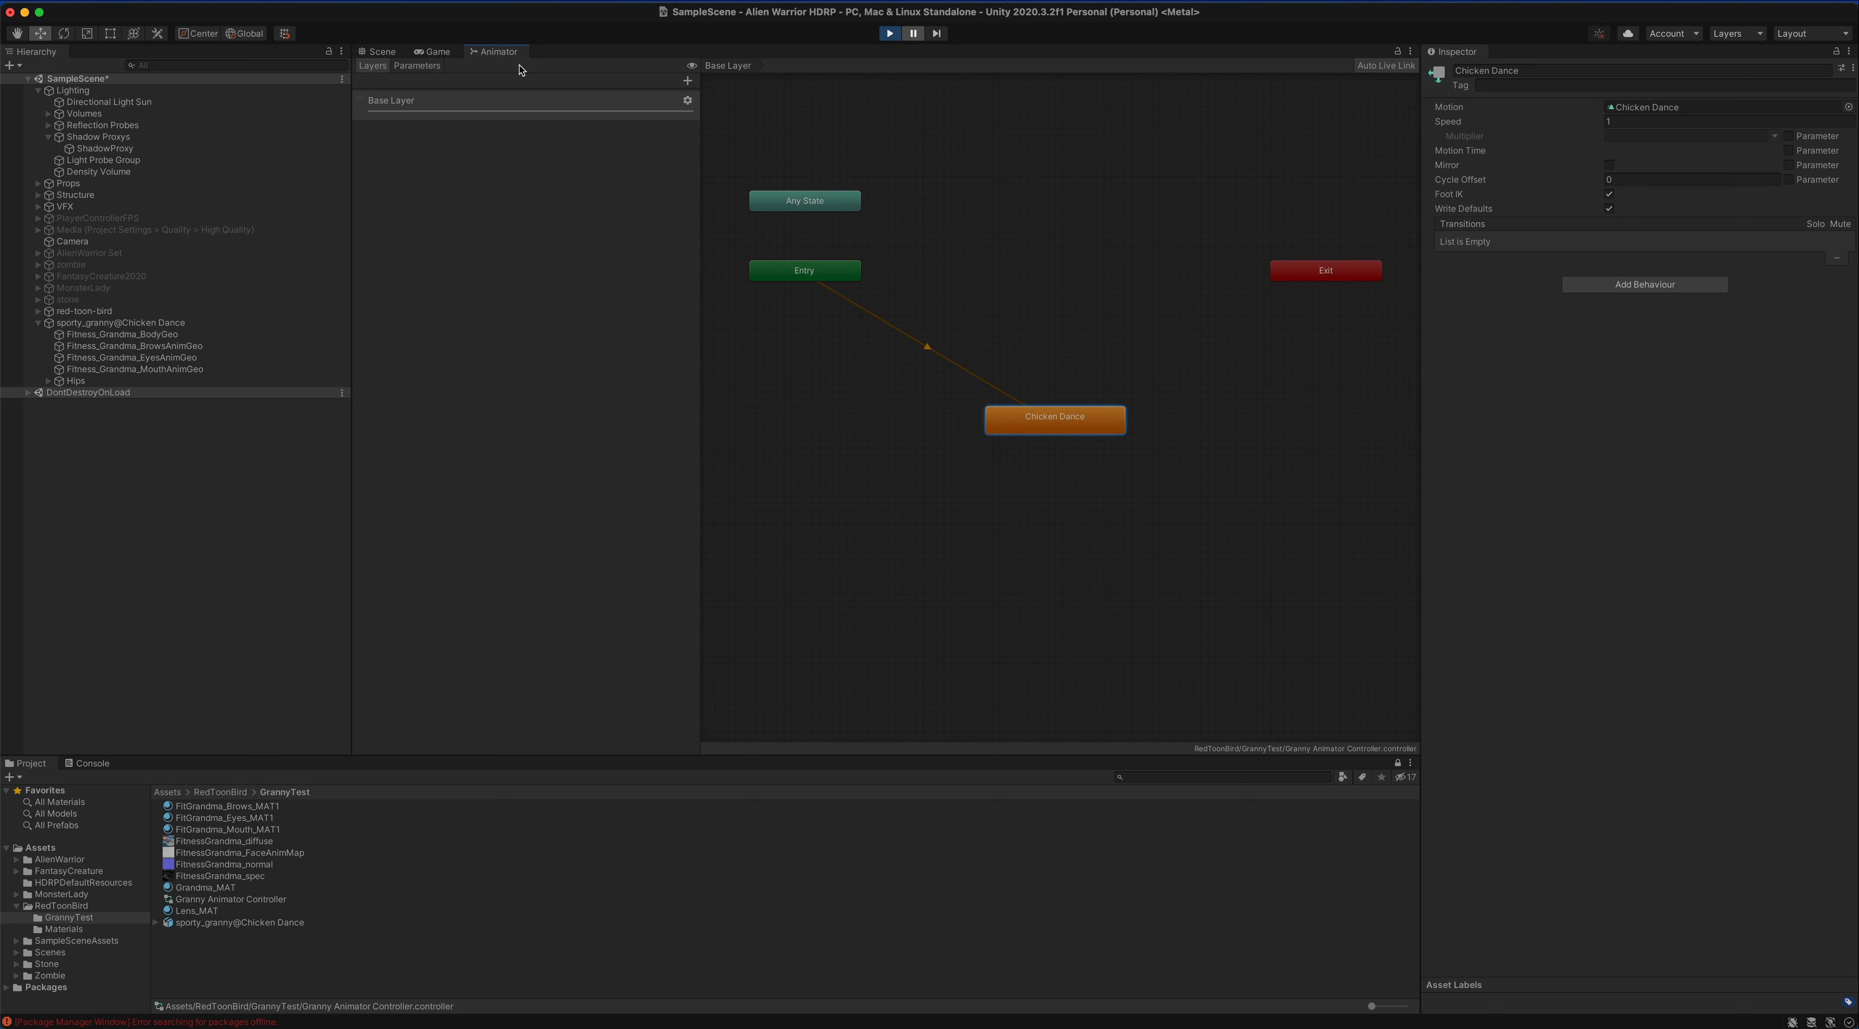
- Look at the paused granny and bird from another angle in the Scene view, and switch to Mixamo in the browser
left_click(383, 52)
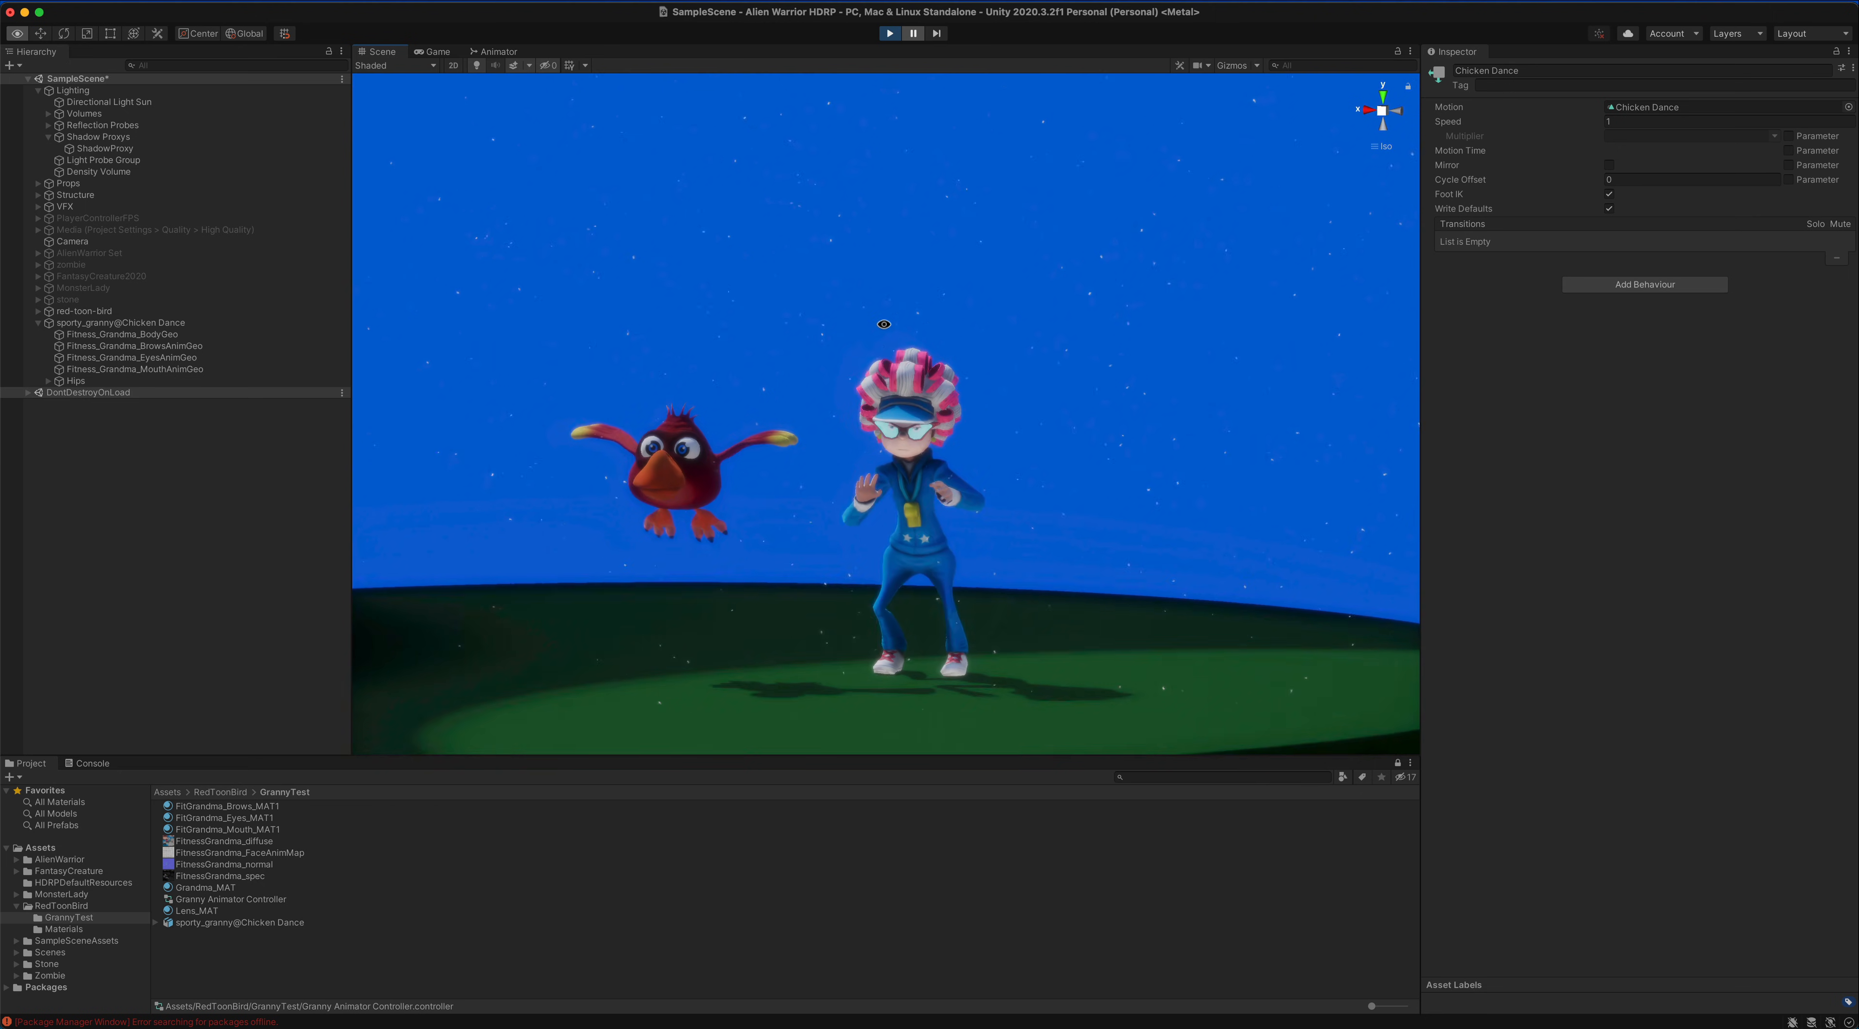
left_click_drag(957, 348, 612, 538, "alt")
key("super+Tab")
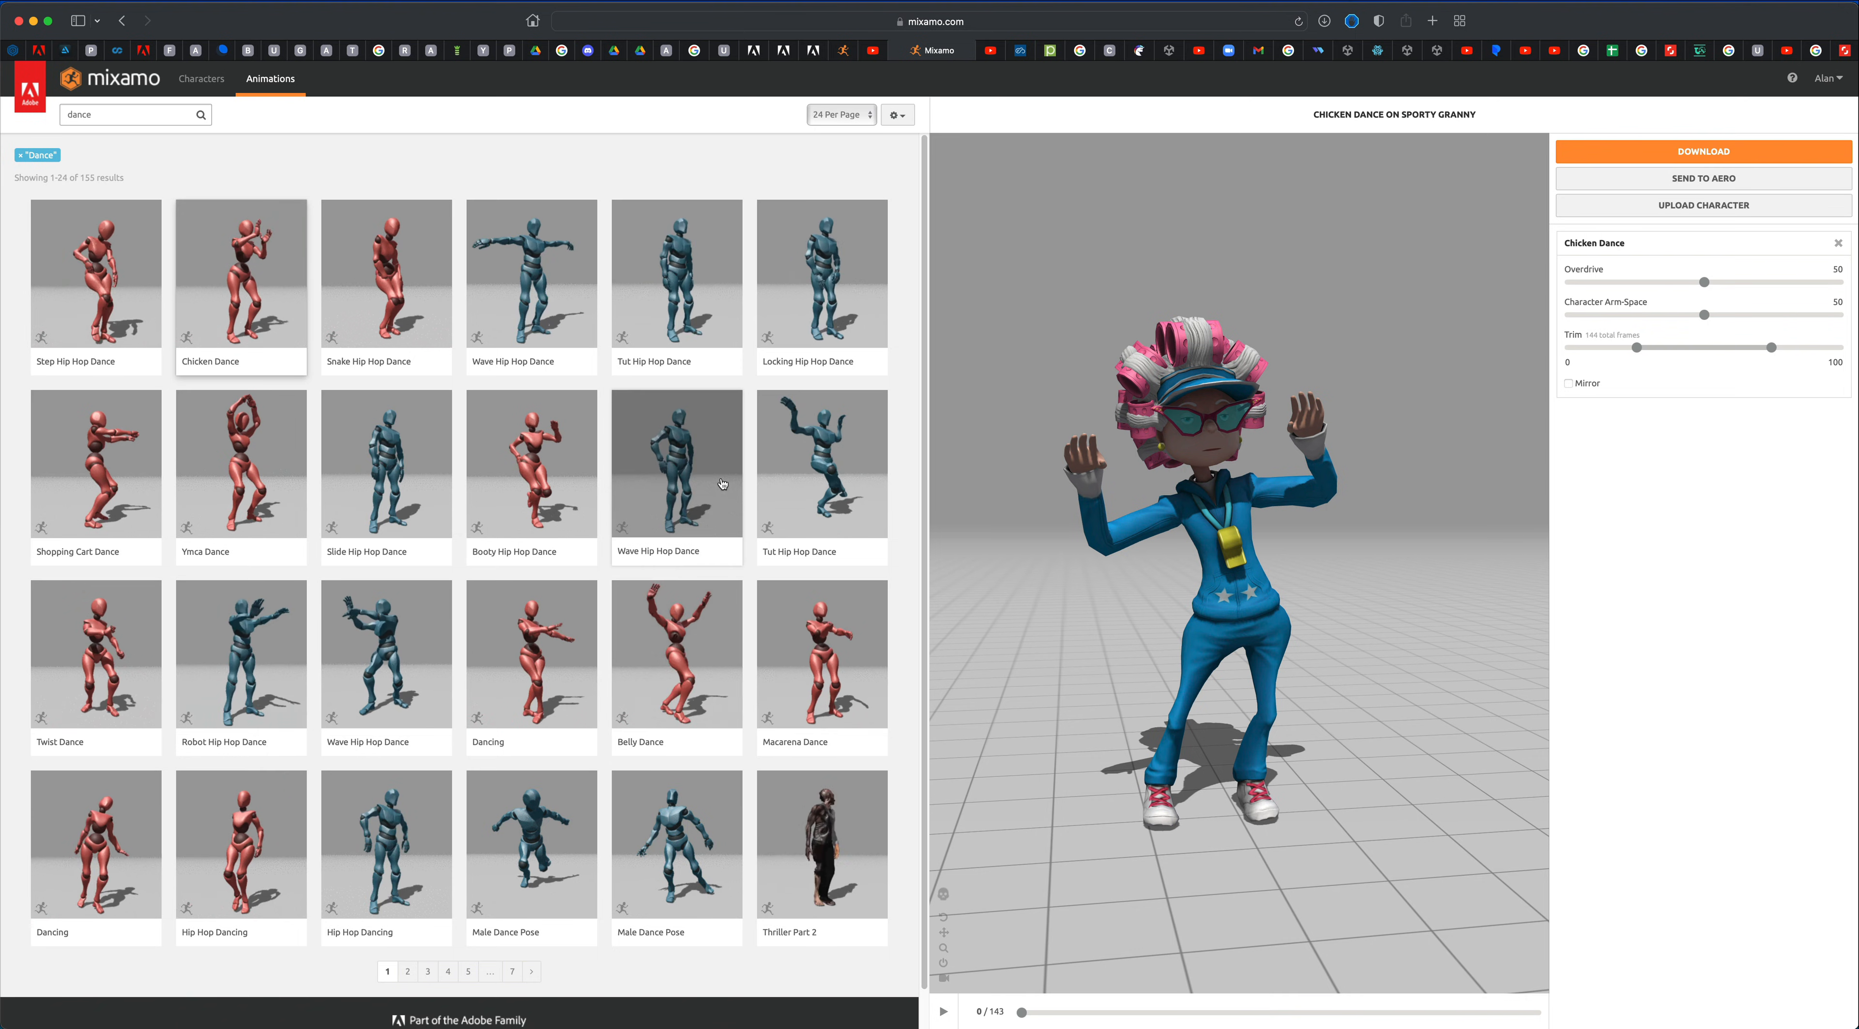